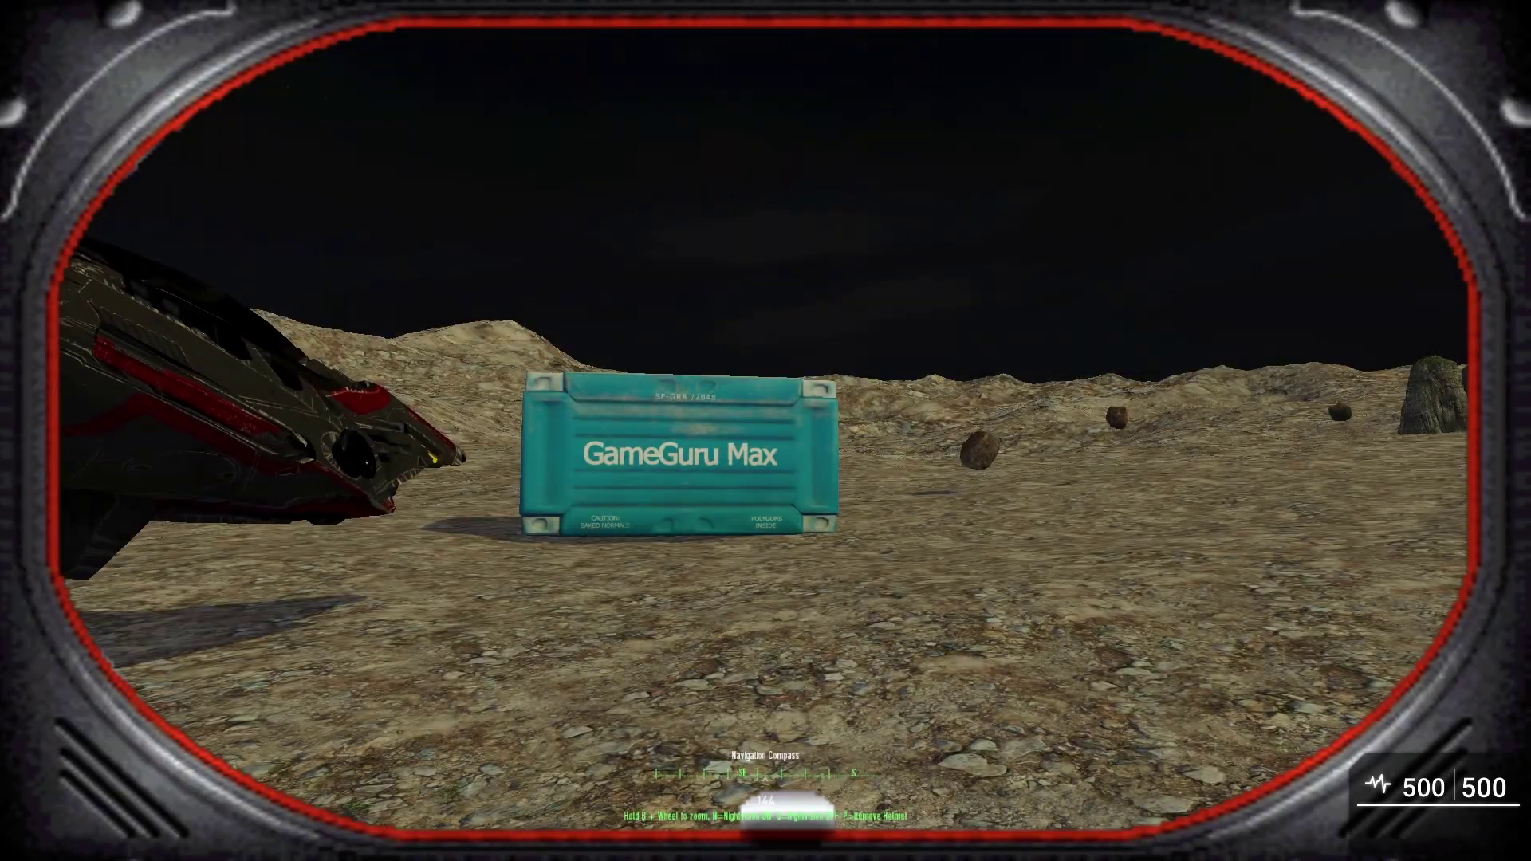
# Examine the GameGuru Max container and the hovering space fighter from several sides in the running test level.
pyautogui.press('w')
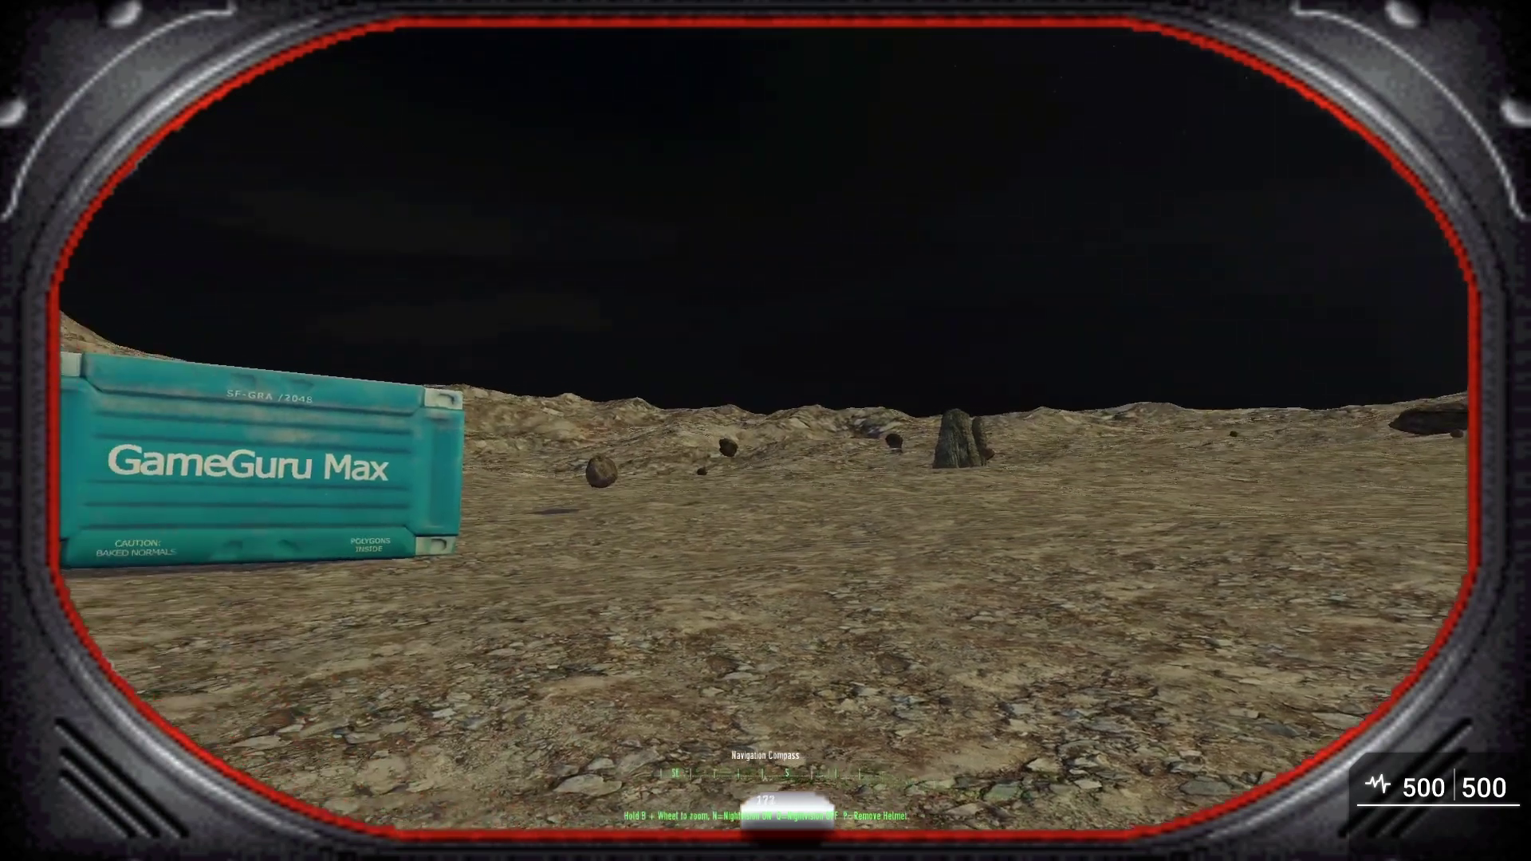
pyautogui.press('w')
pyautogui.press('d')
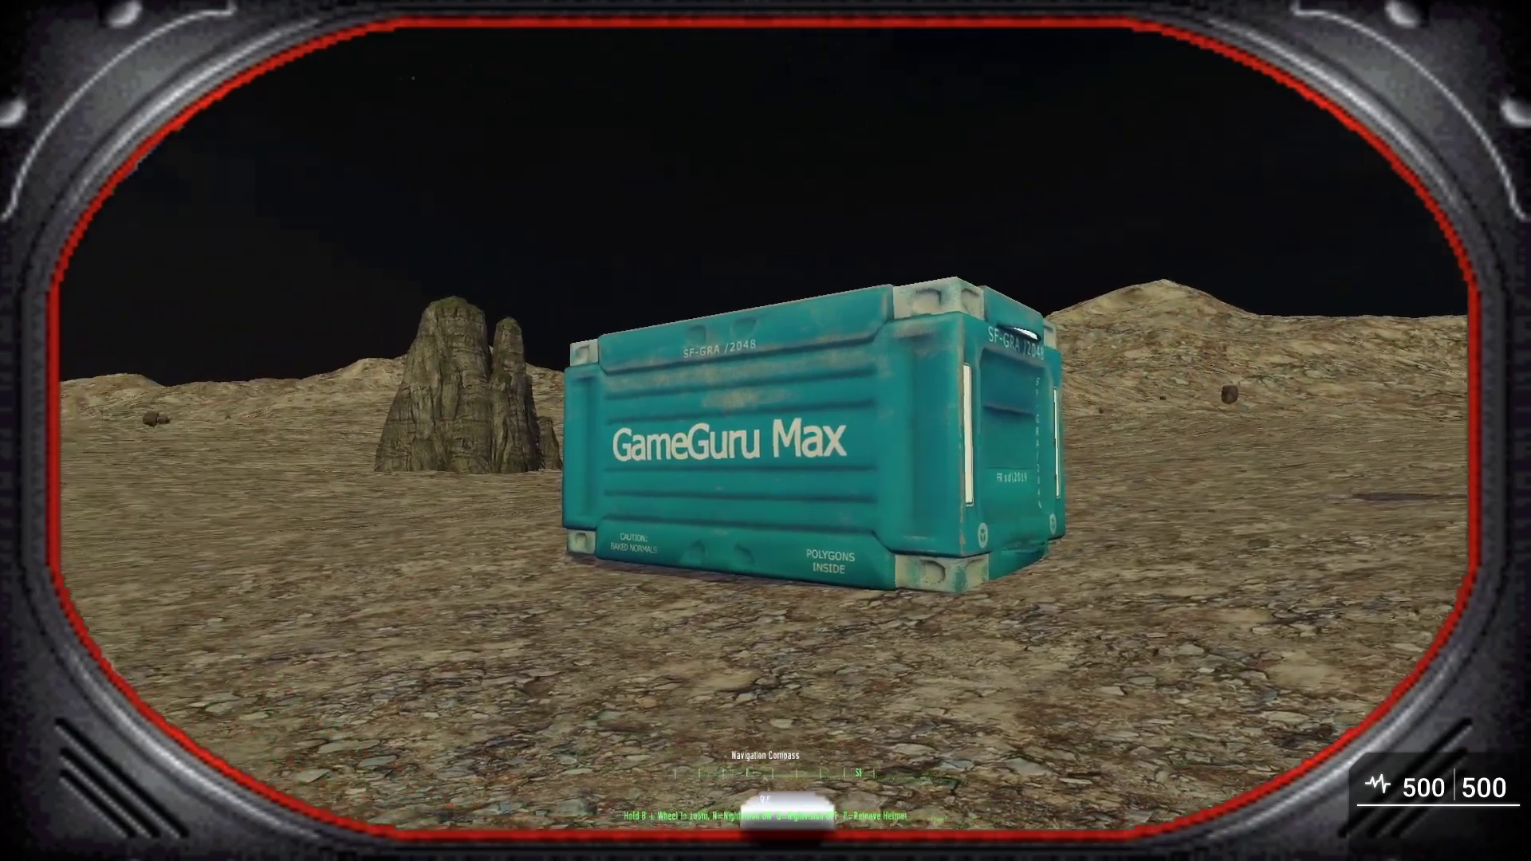
pyautogui.press('a')
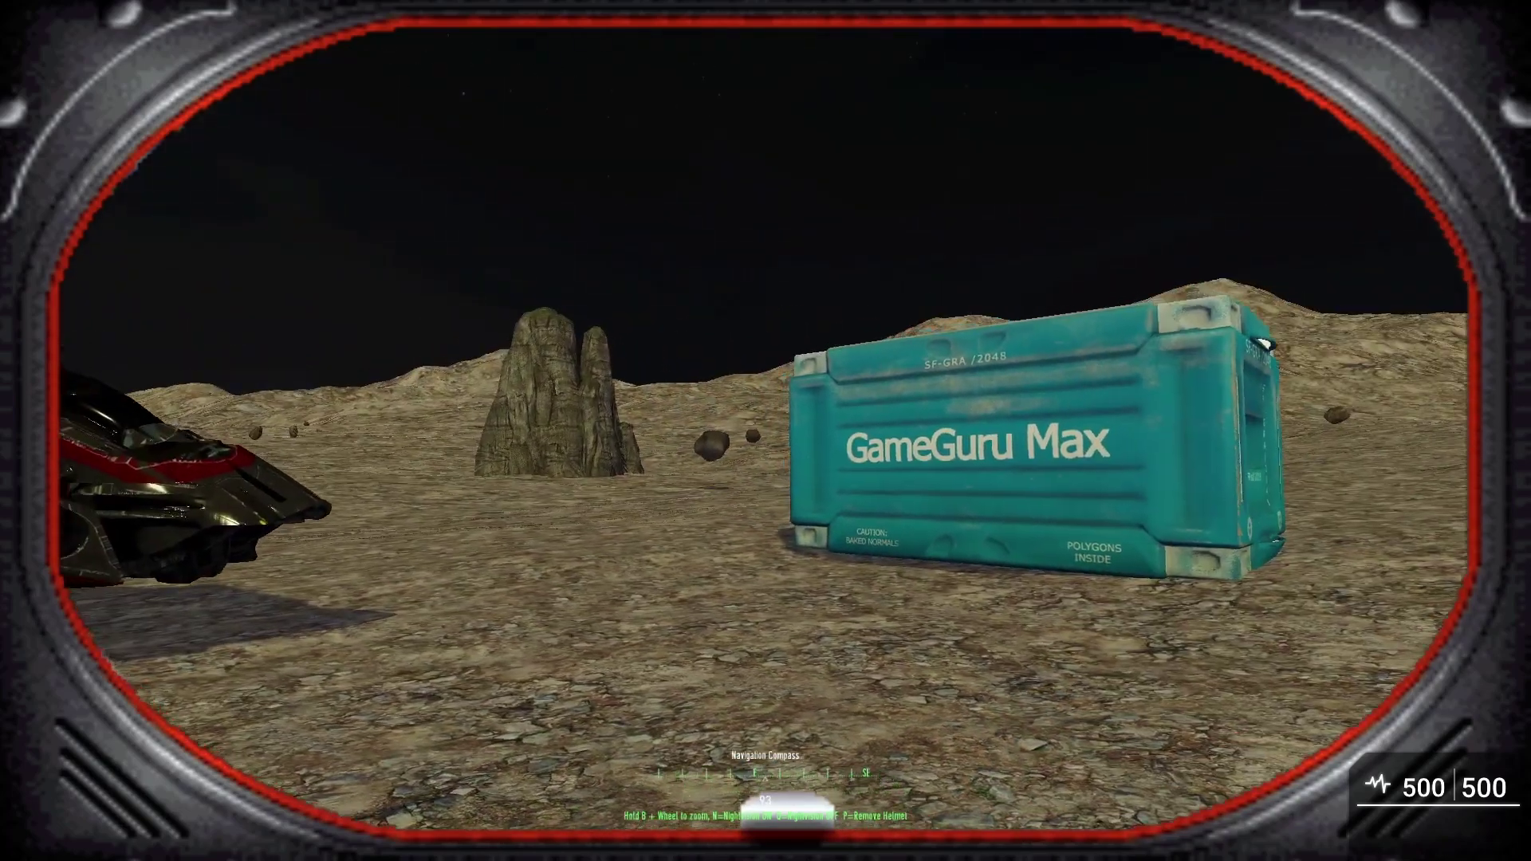
pyautogui.press('a')
pyautogui.press('a')
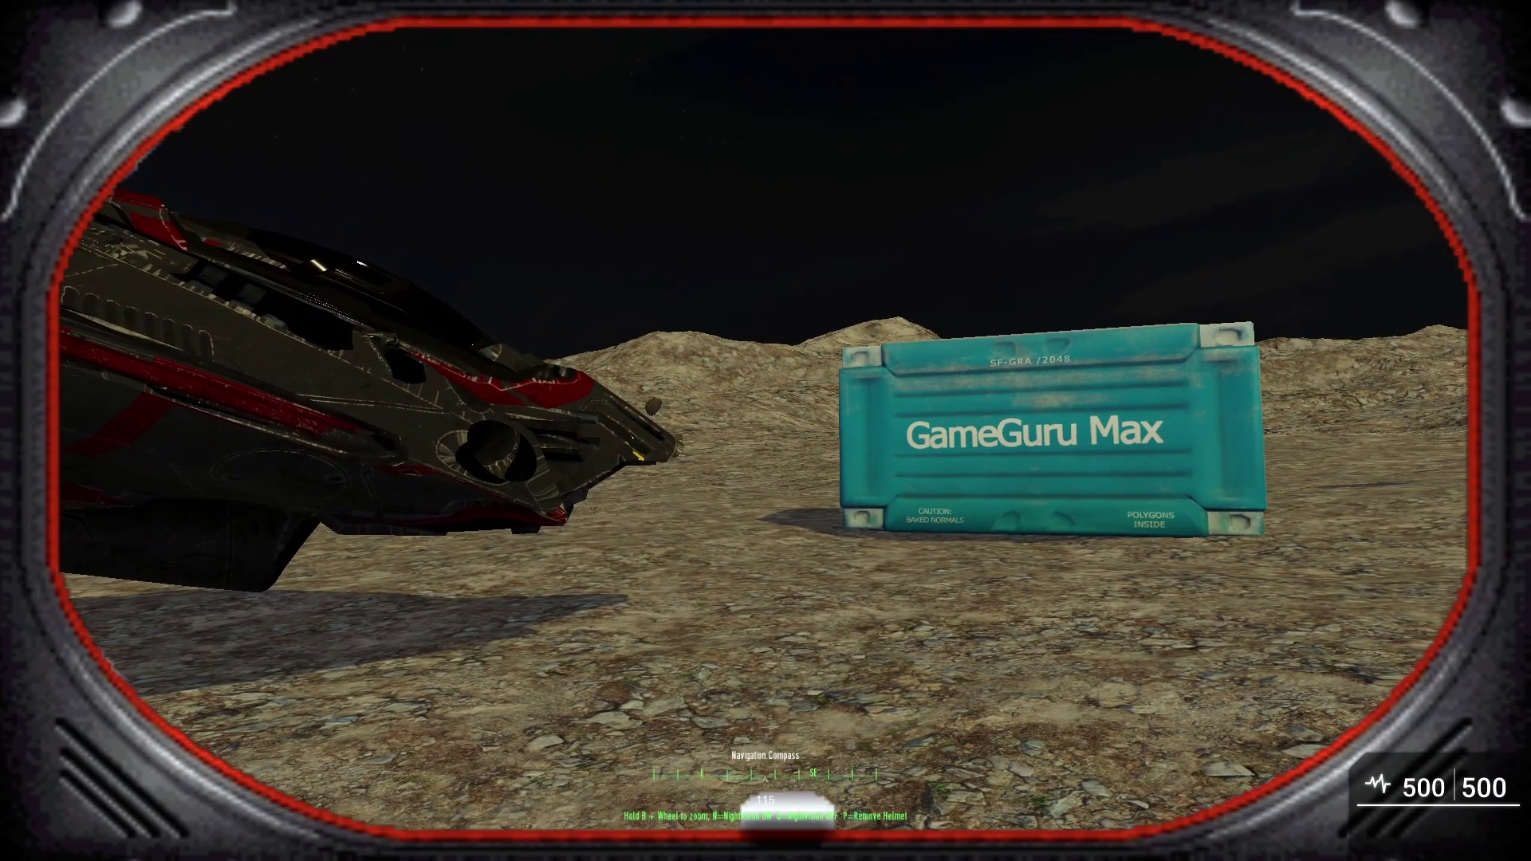
pyautogui.press('a')
pyautogui.press('s')
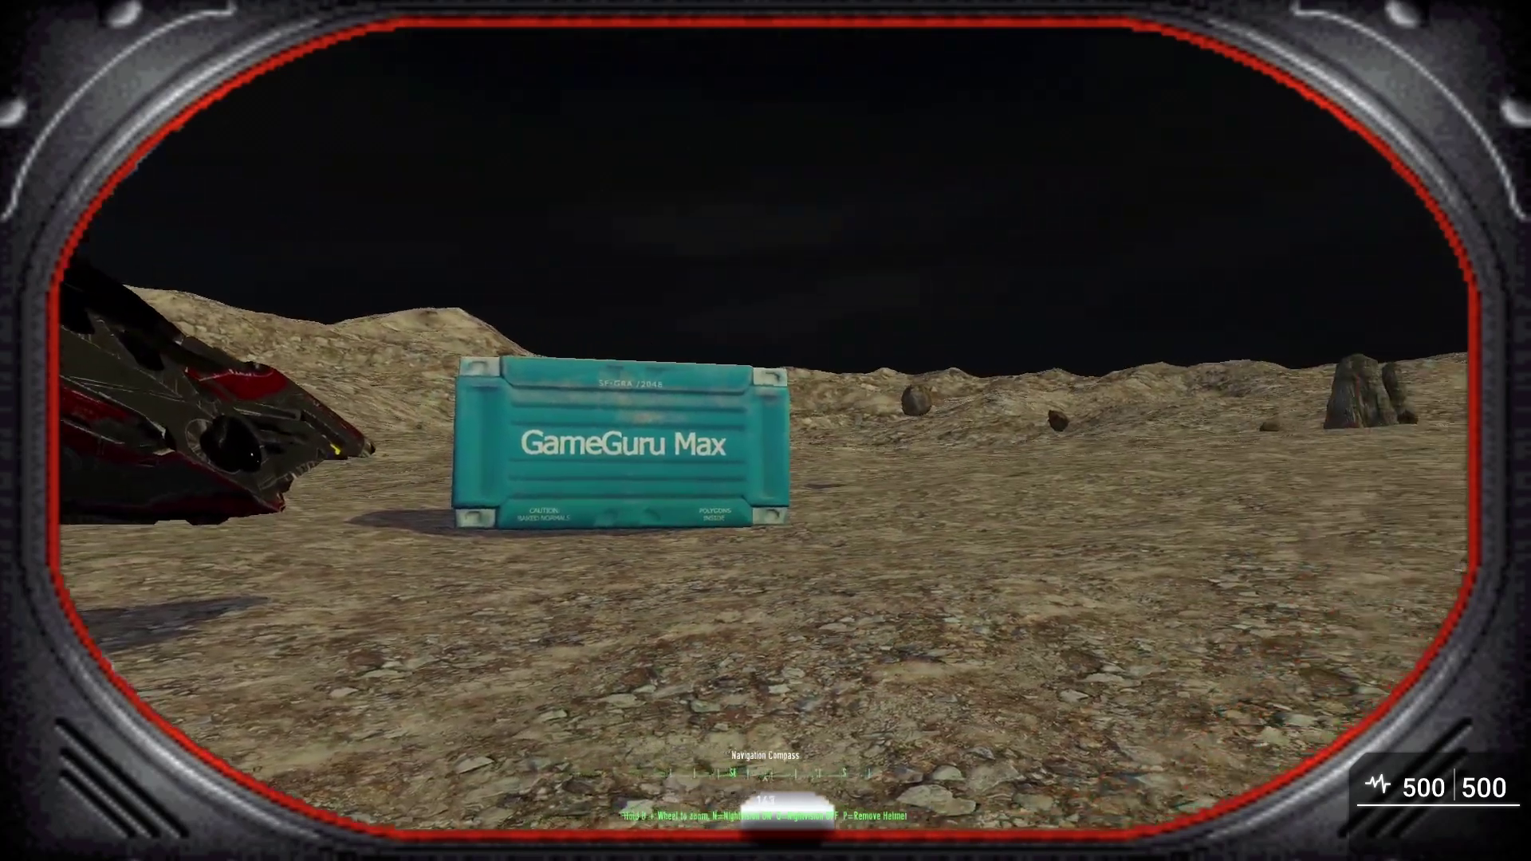
# Cross the planet terrain toward the glowing red meteor, viewing the floating rocks along the way.
pyautogui.press('w')
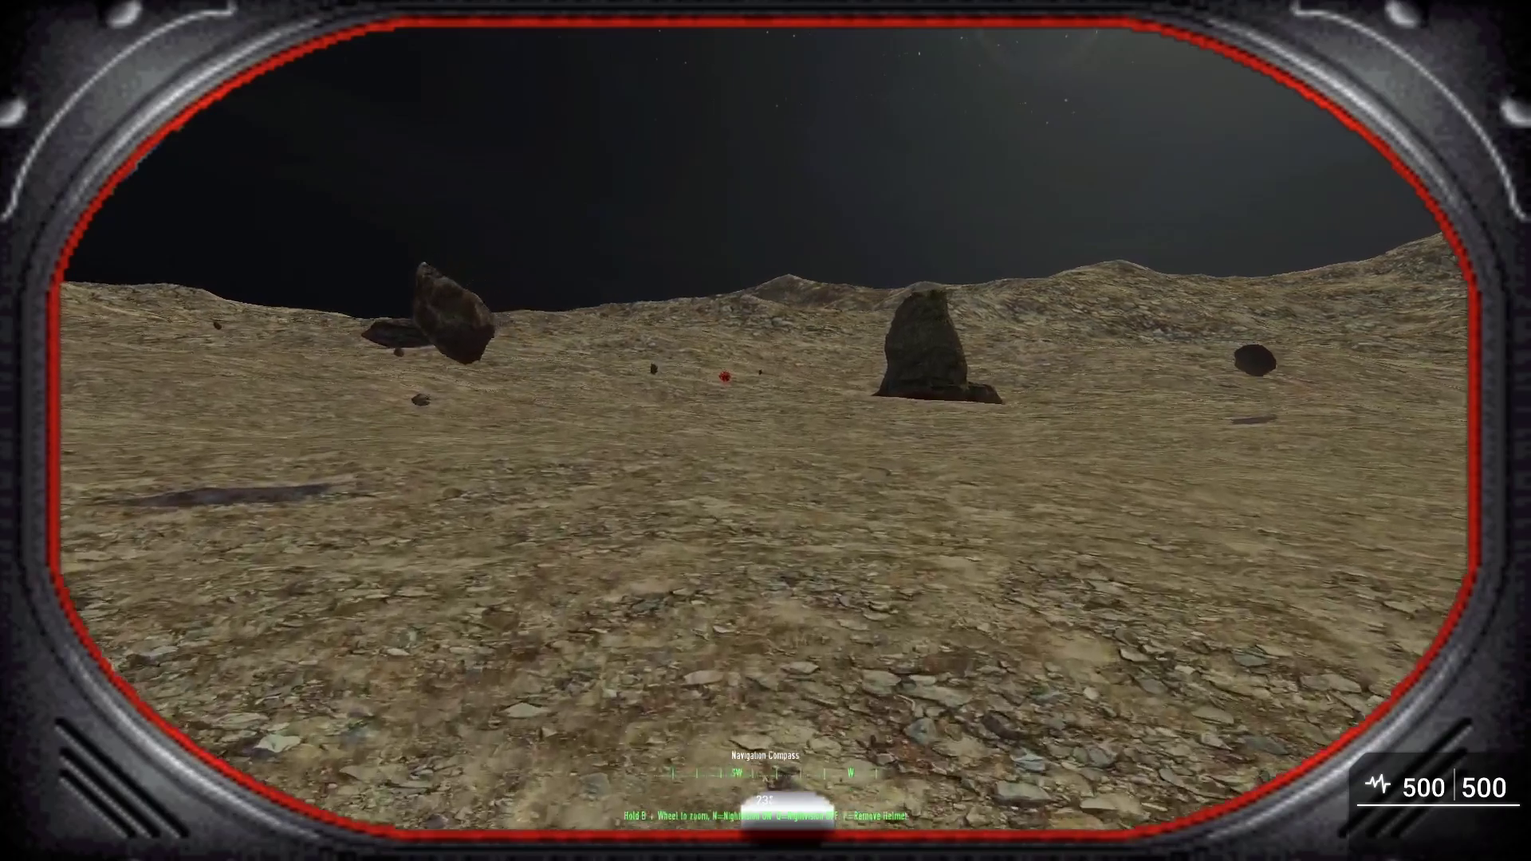
pyautogui.press('w')
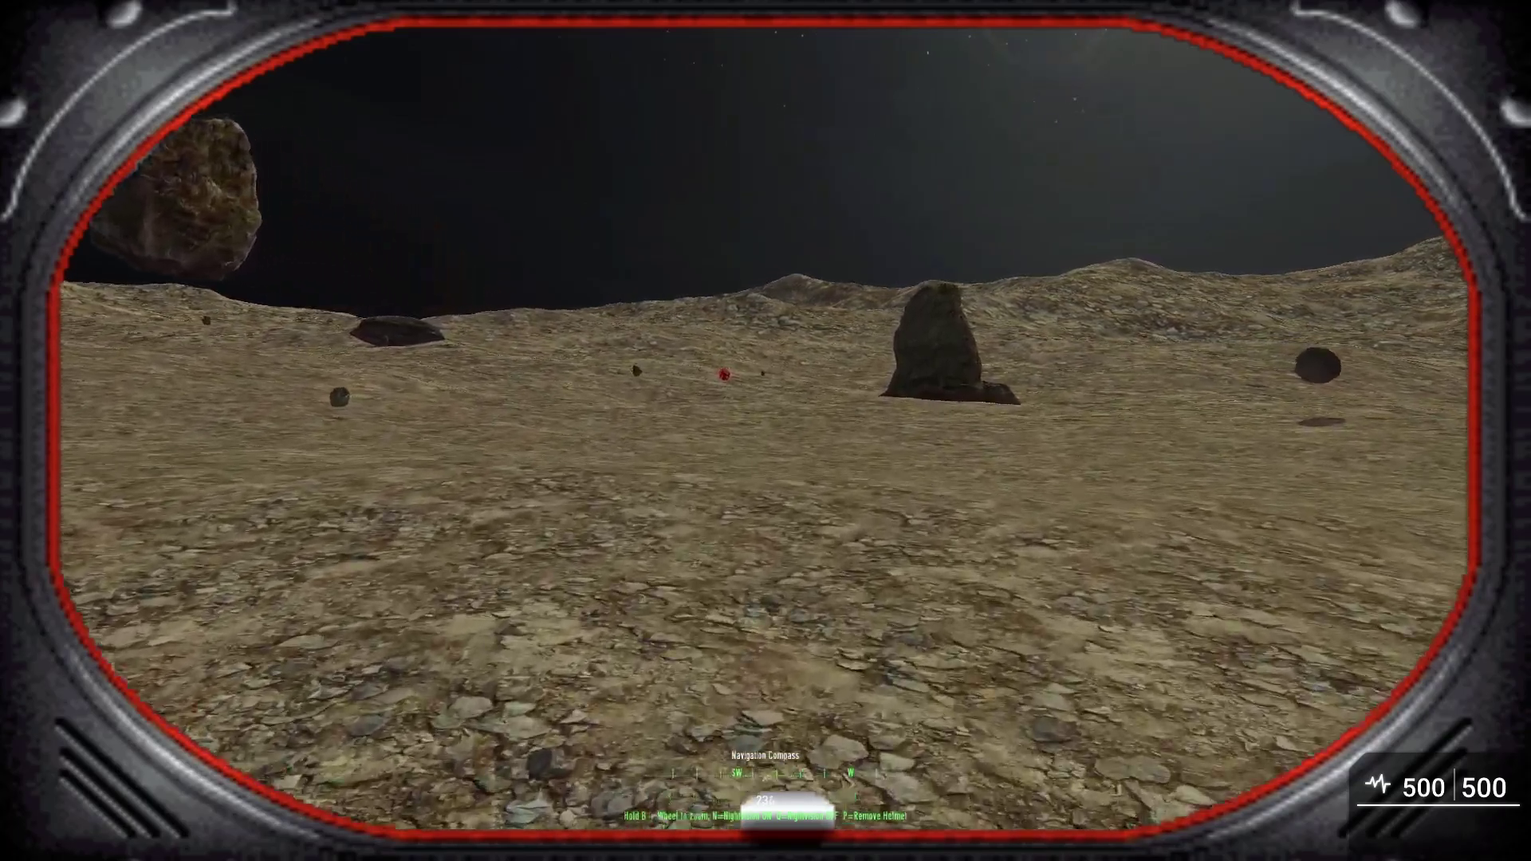
pyautogui.press('w')
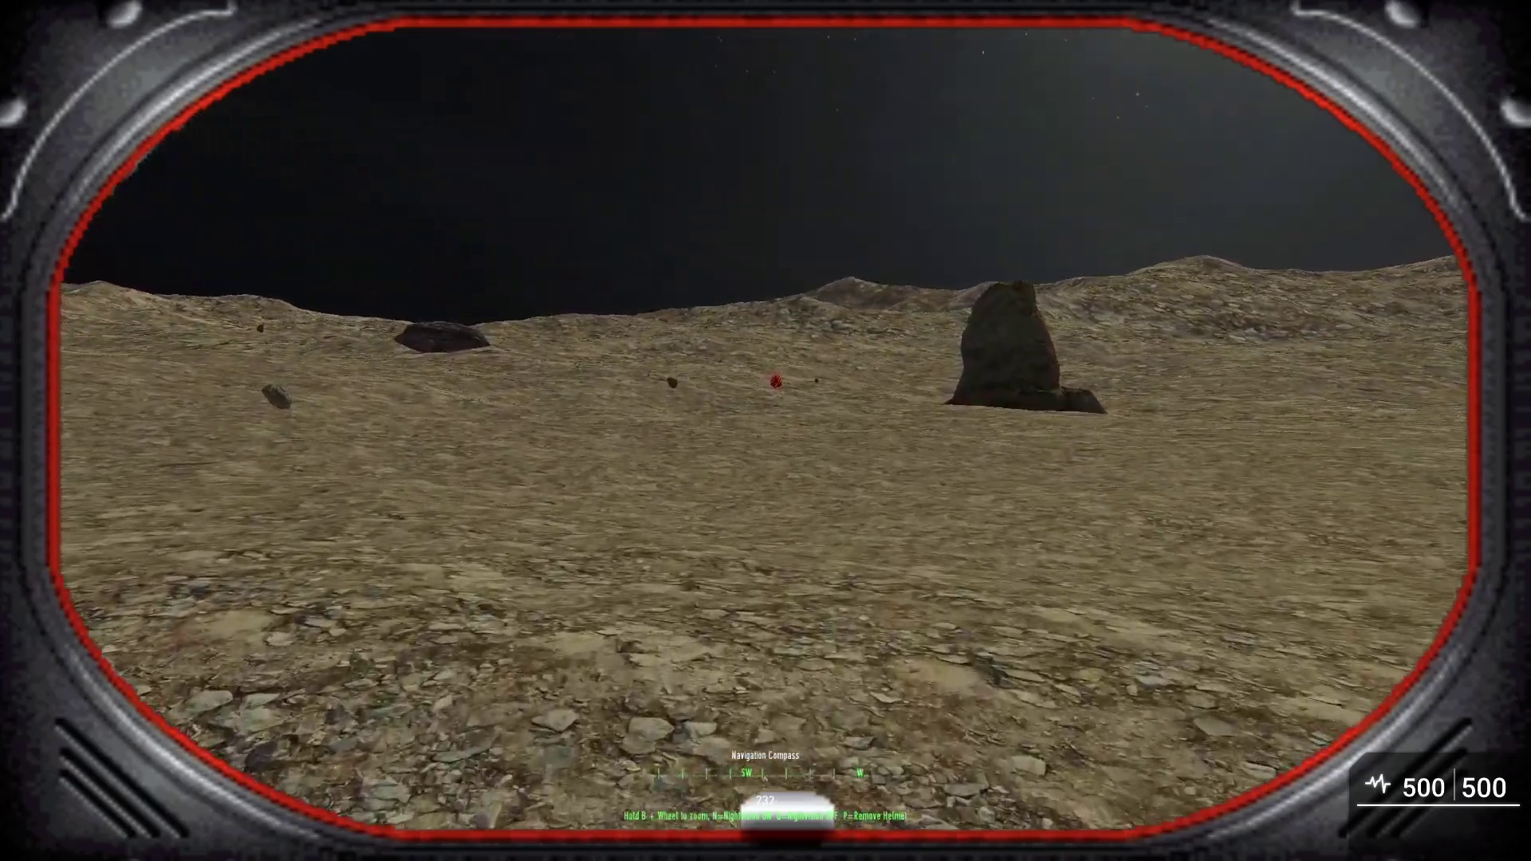
pyautogui.press('w')
pyautogui.press('w')
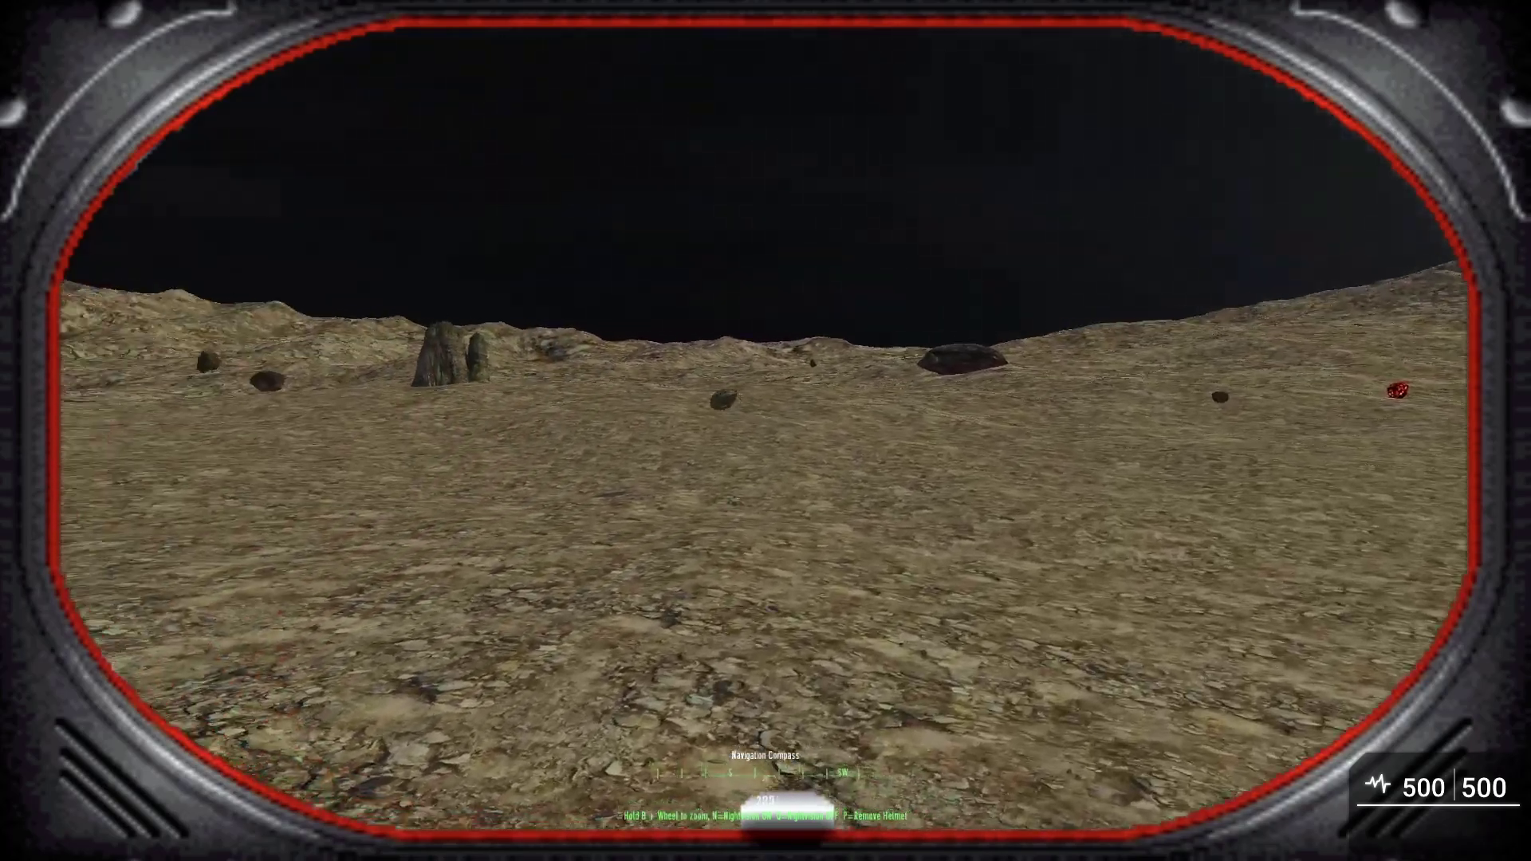
pyautogui.press('w')
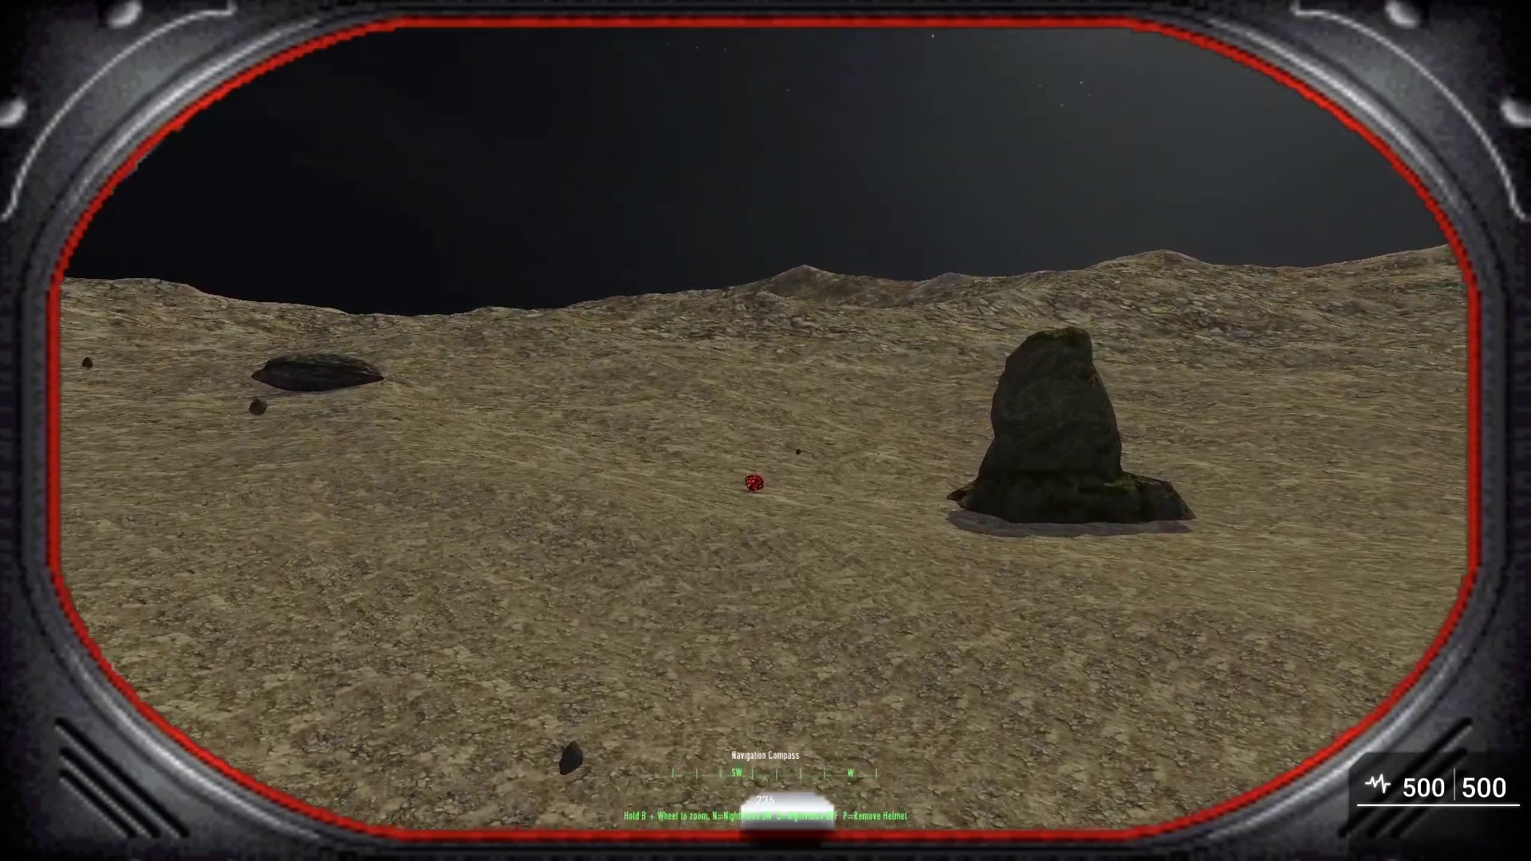
pyautogui.press('w')
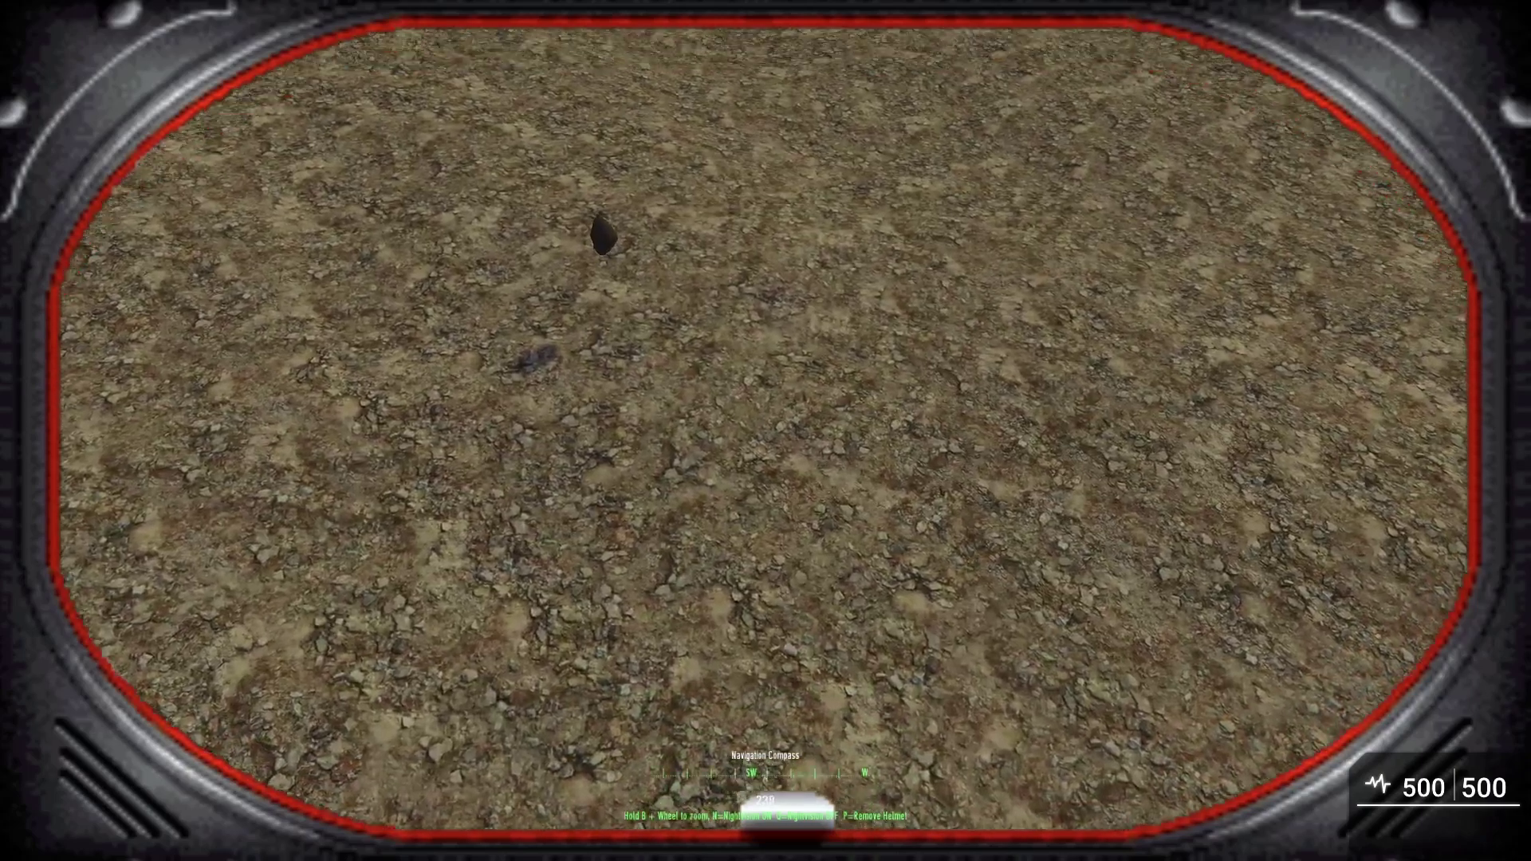
pyautogui.moveTo(765, 430)
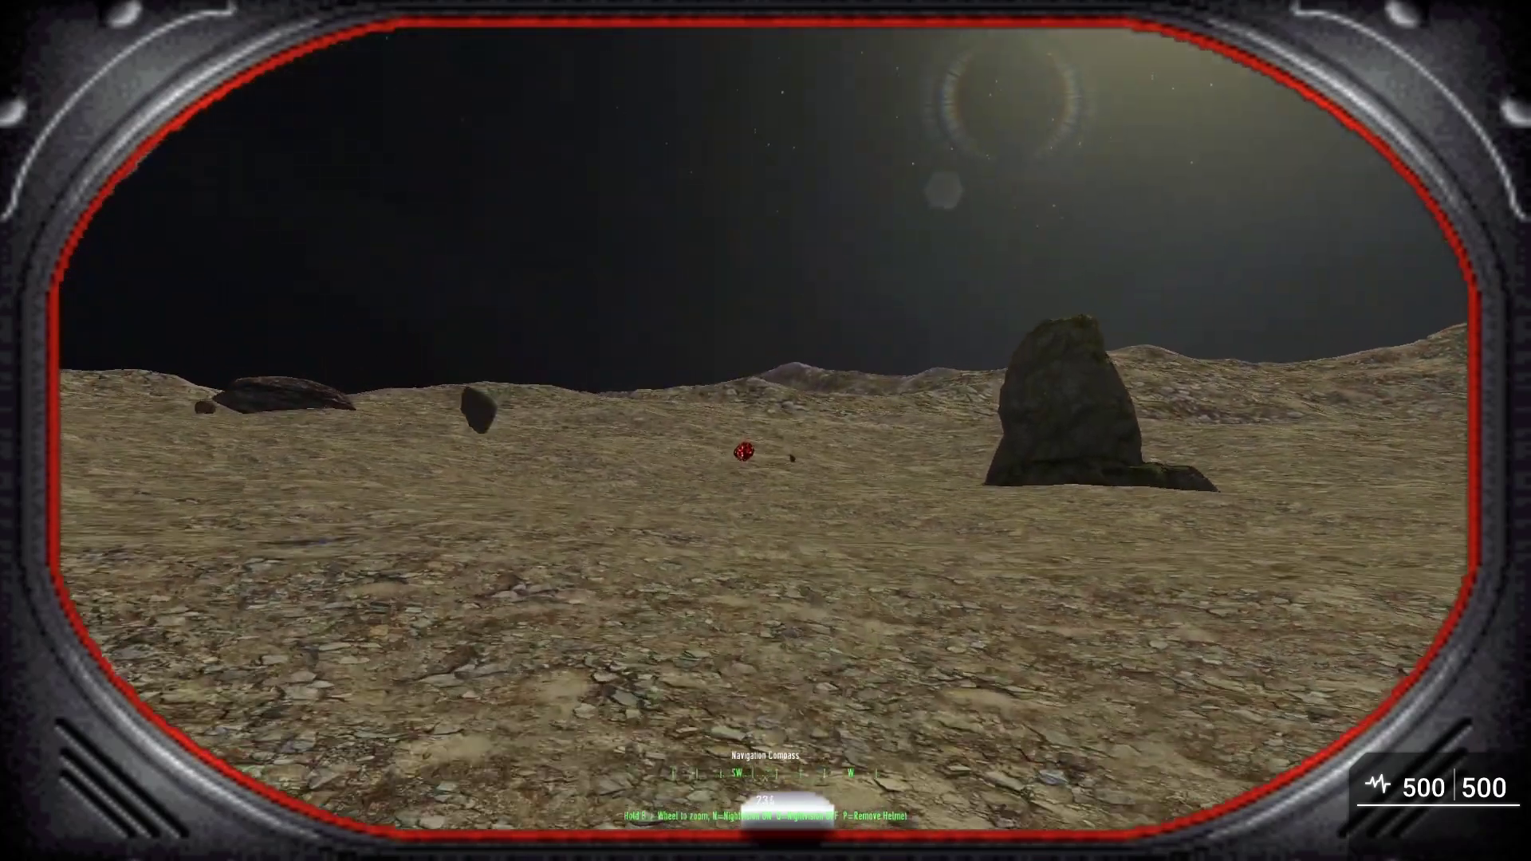
pyautogui.press('w')
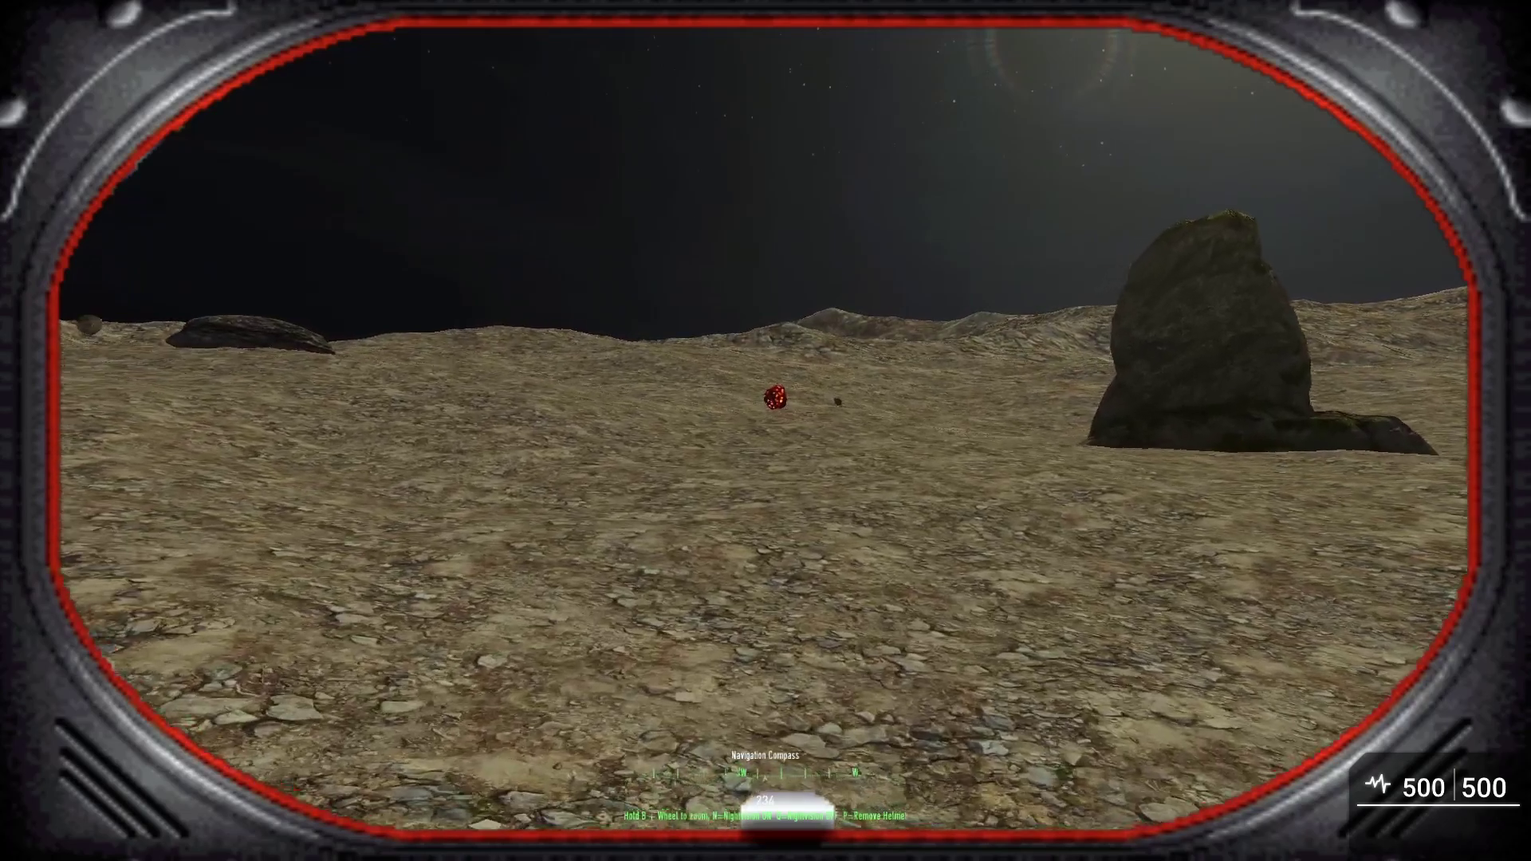
pyautogui.press('w')
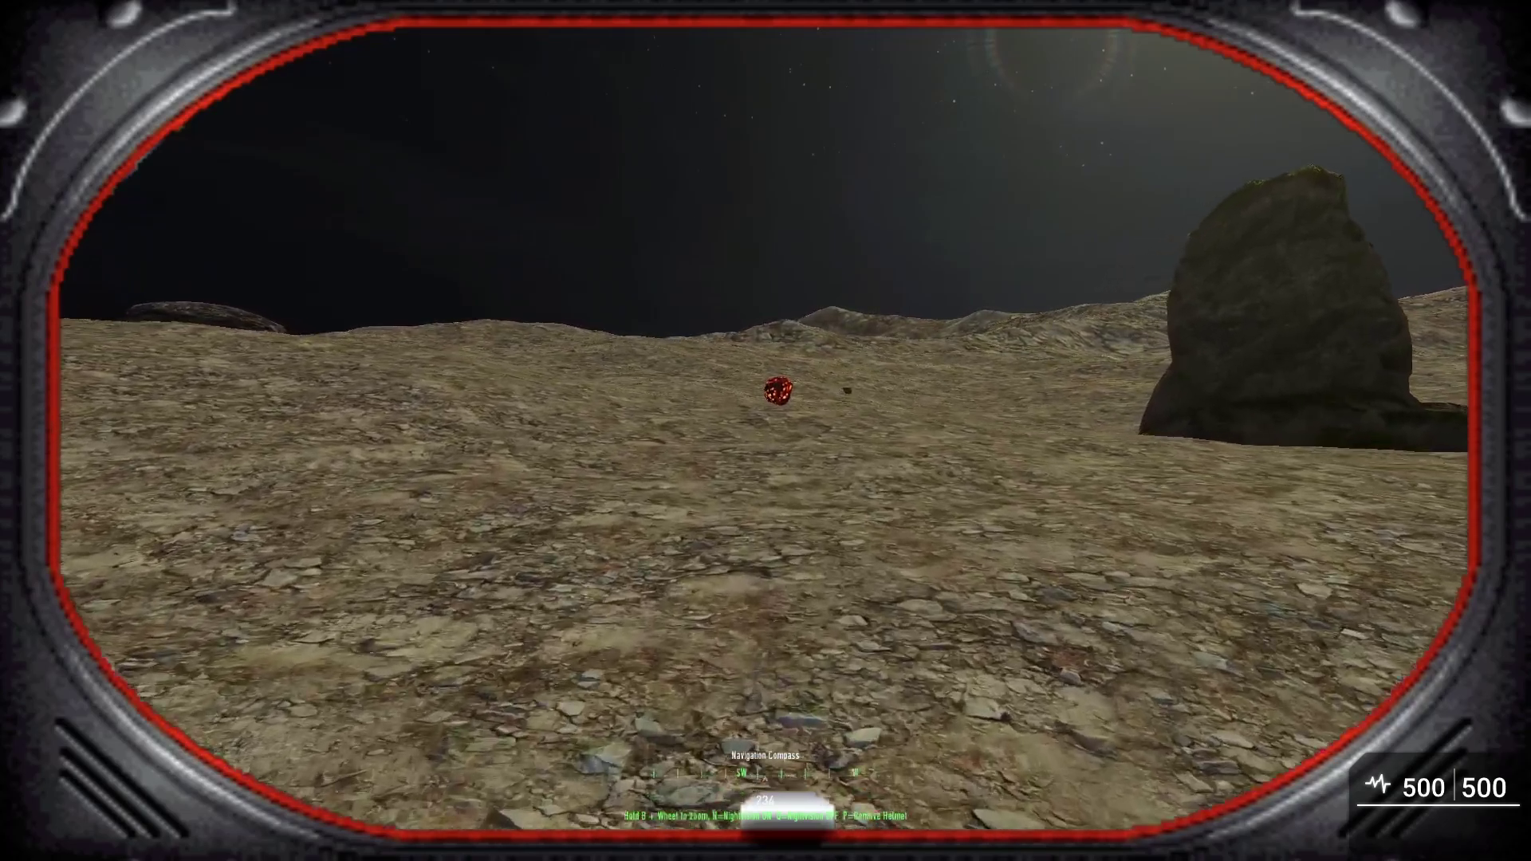
pyautogui.press('w')
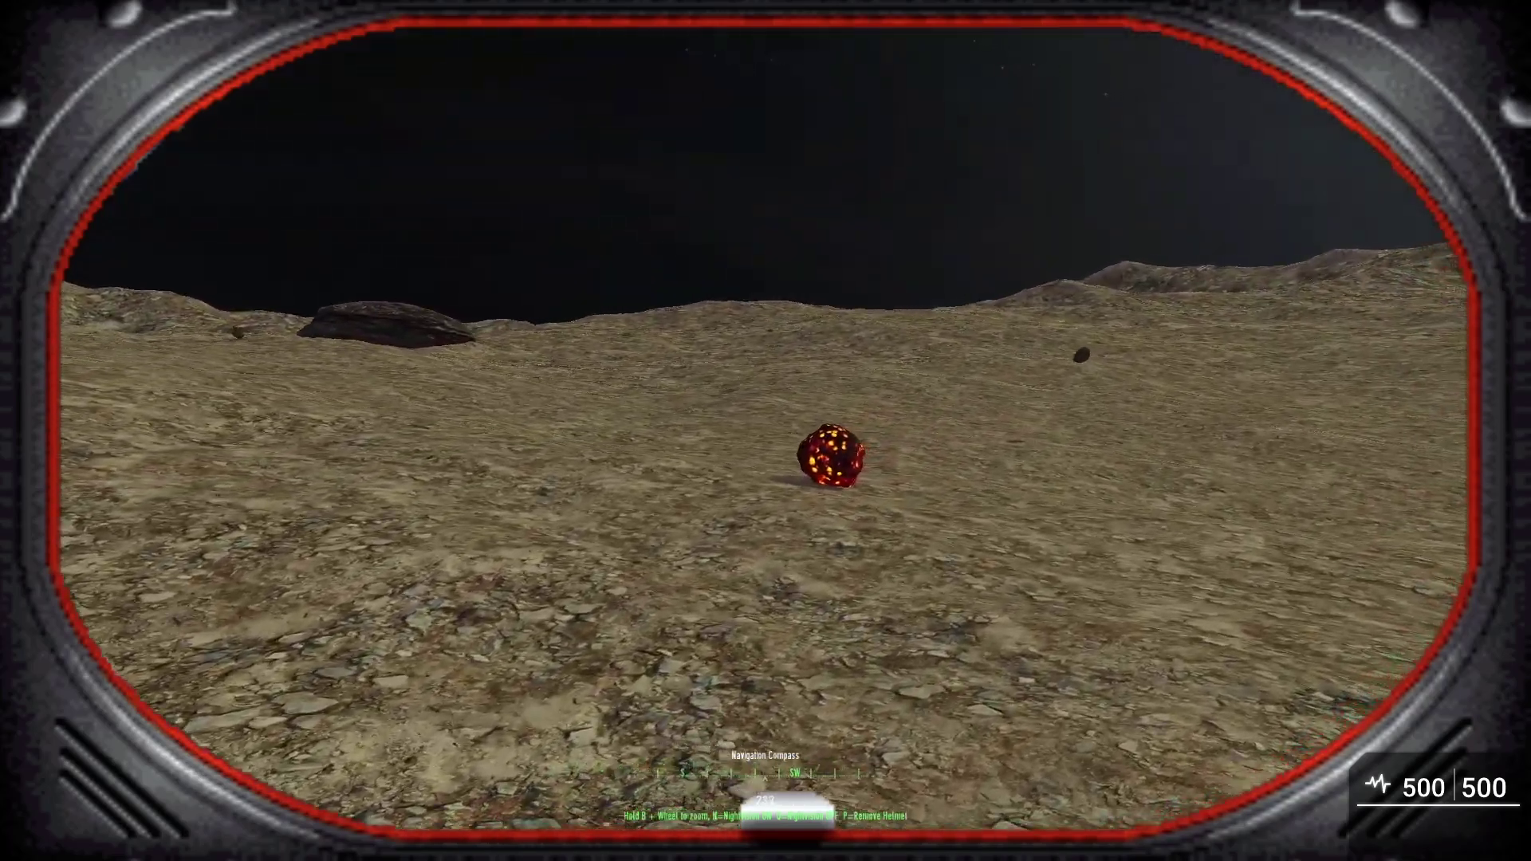
# Examine the glowing meteor's hovering and spinning motion up close from different sides.
pyautogui.press('w')
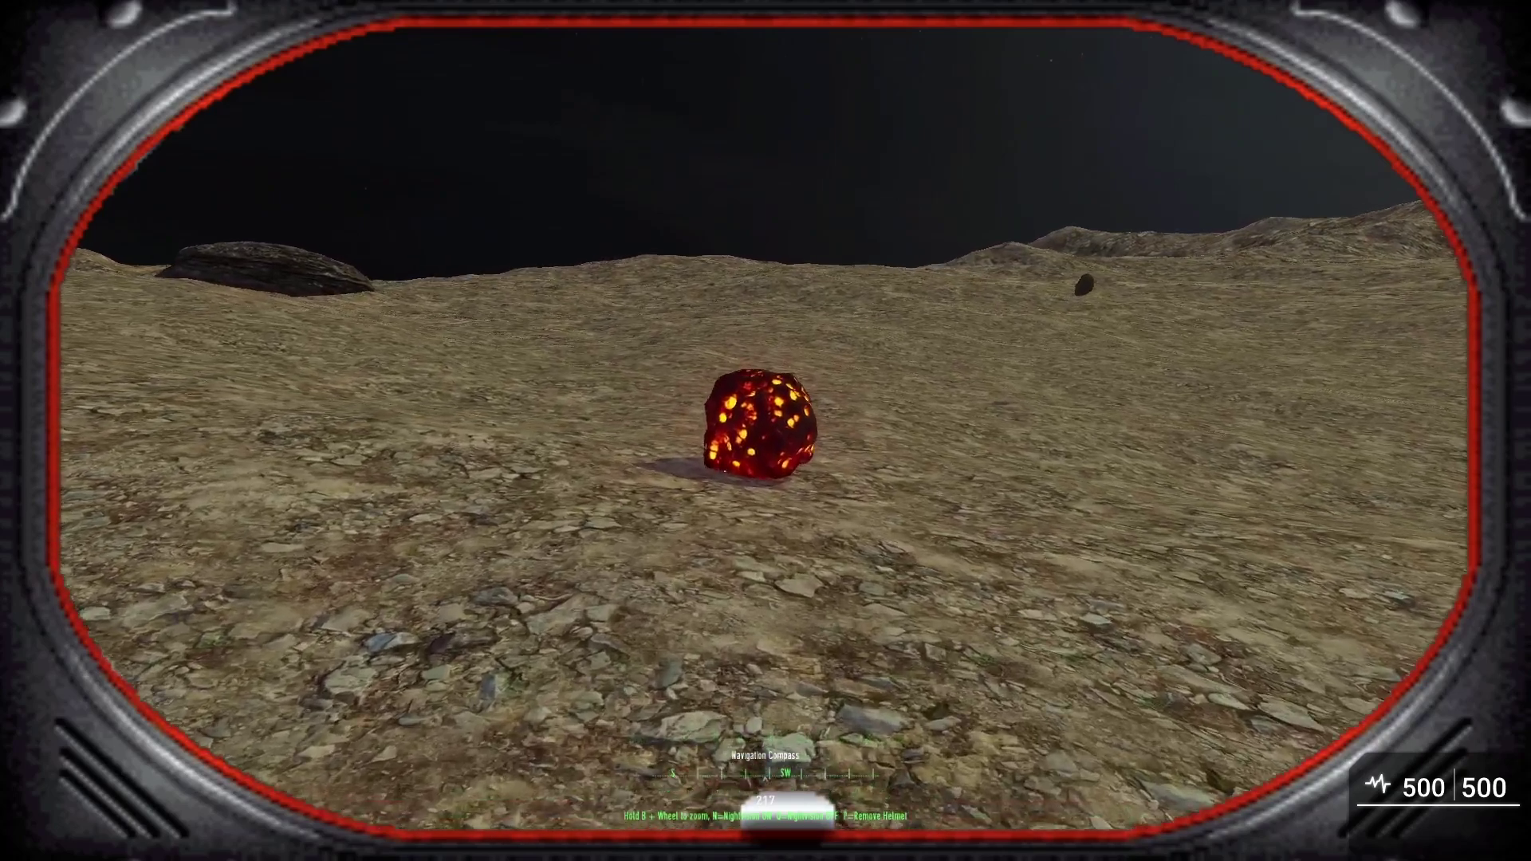
pyautogui.press('w')
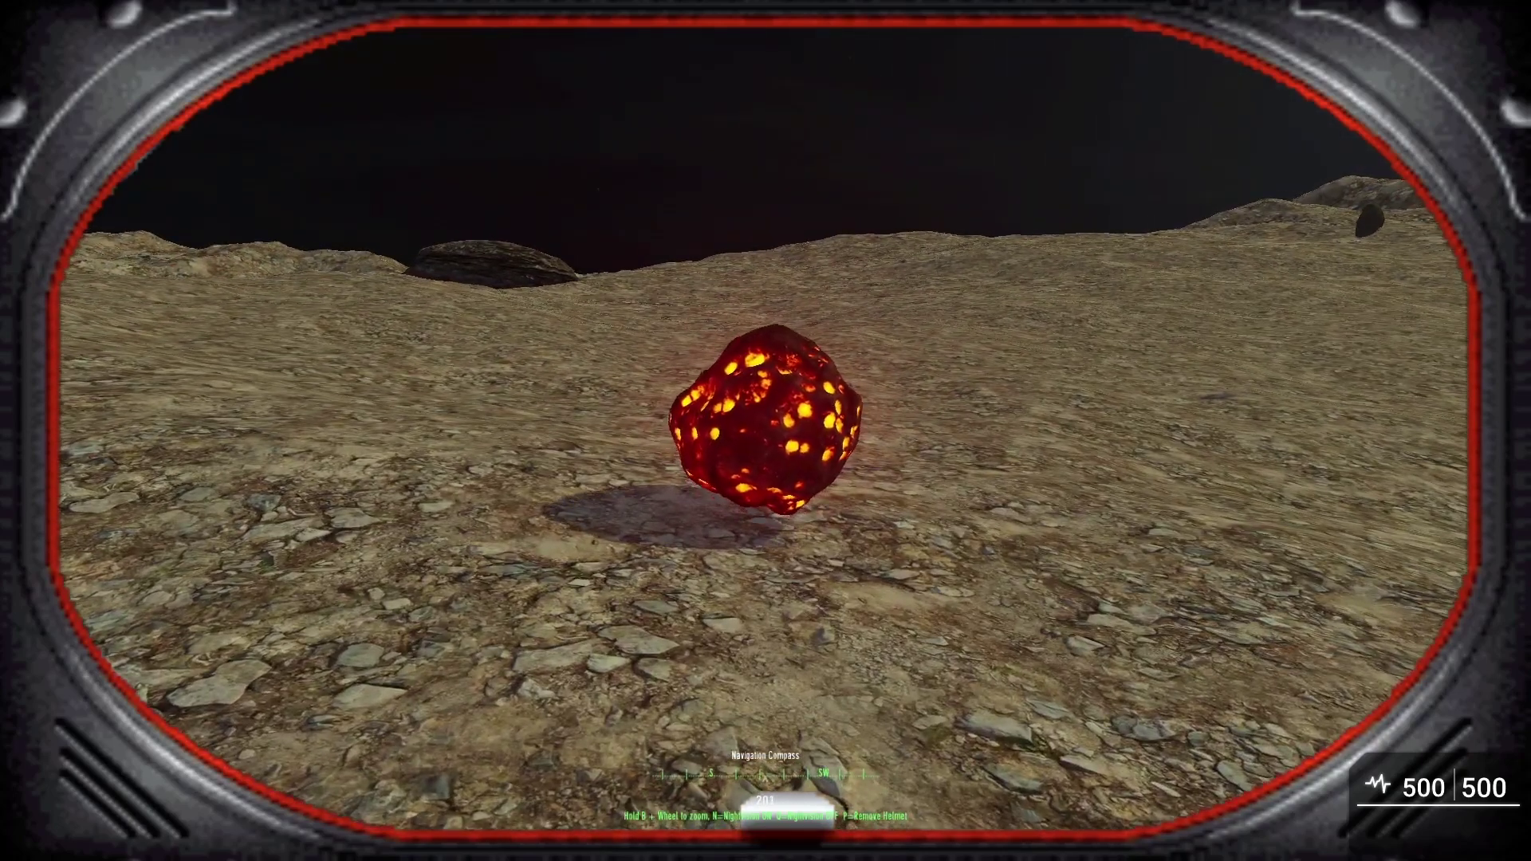
pyautogui.press('w')
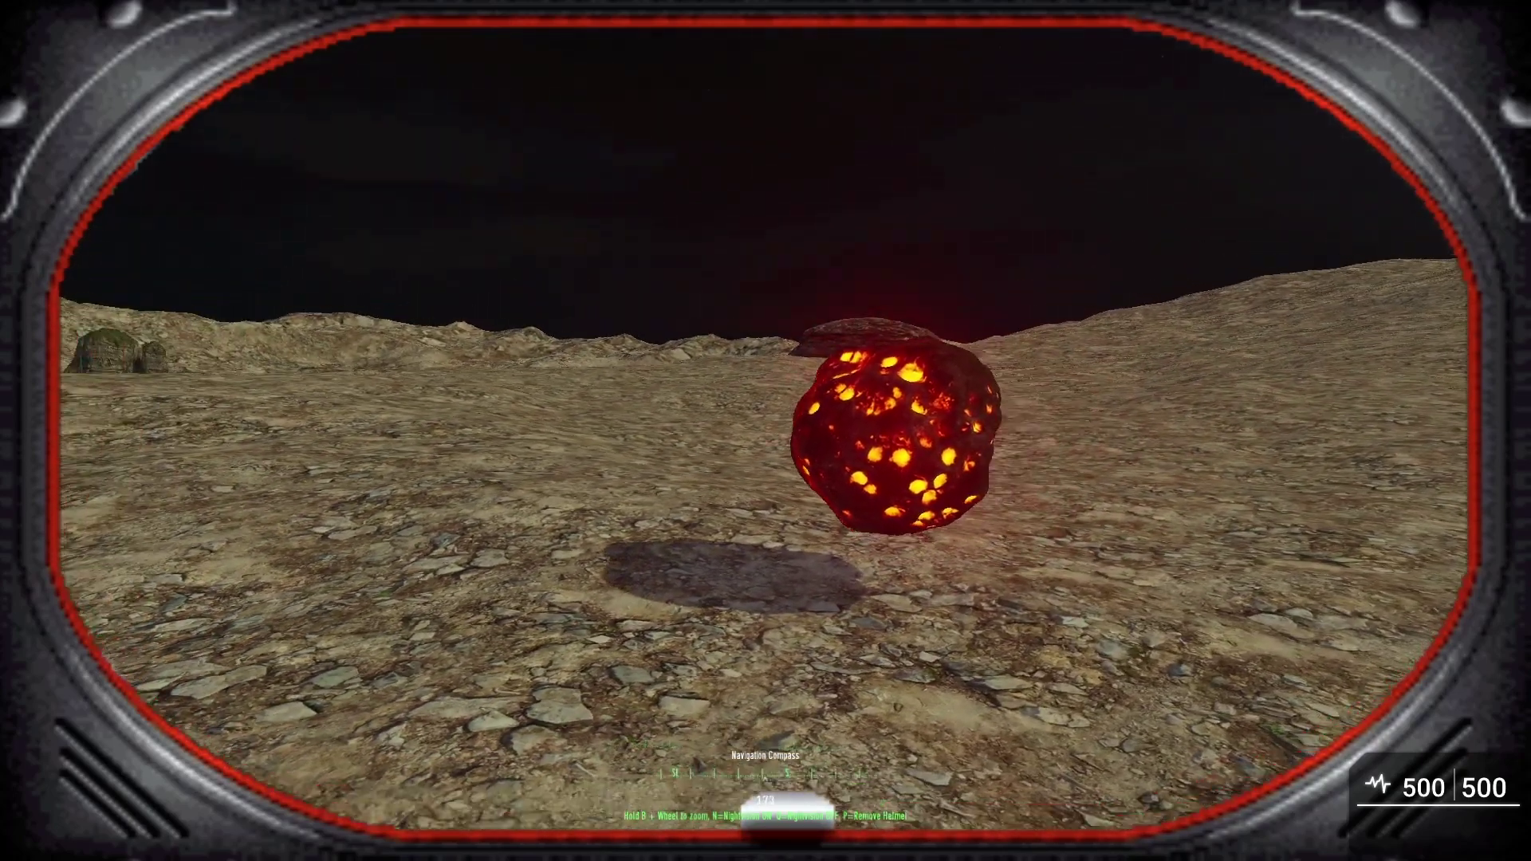
pyautogui.press('w')
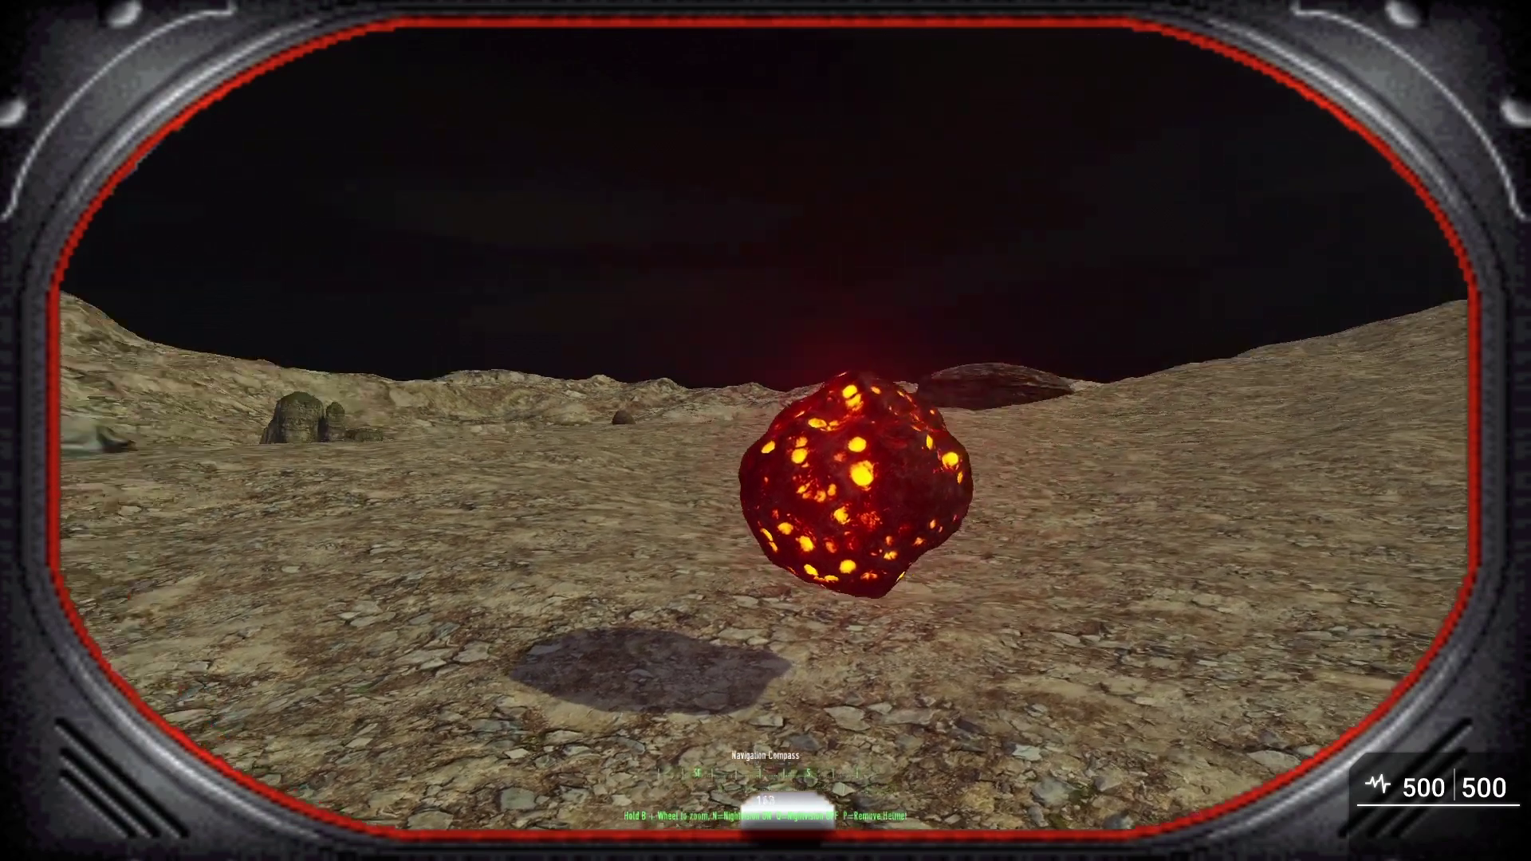
pyautogui.press('d')
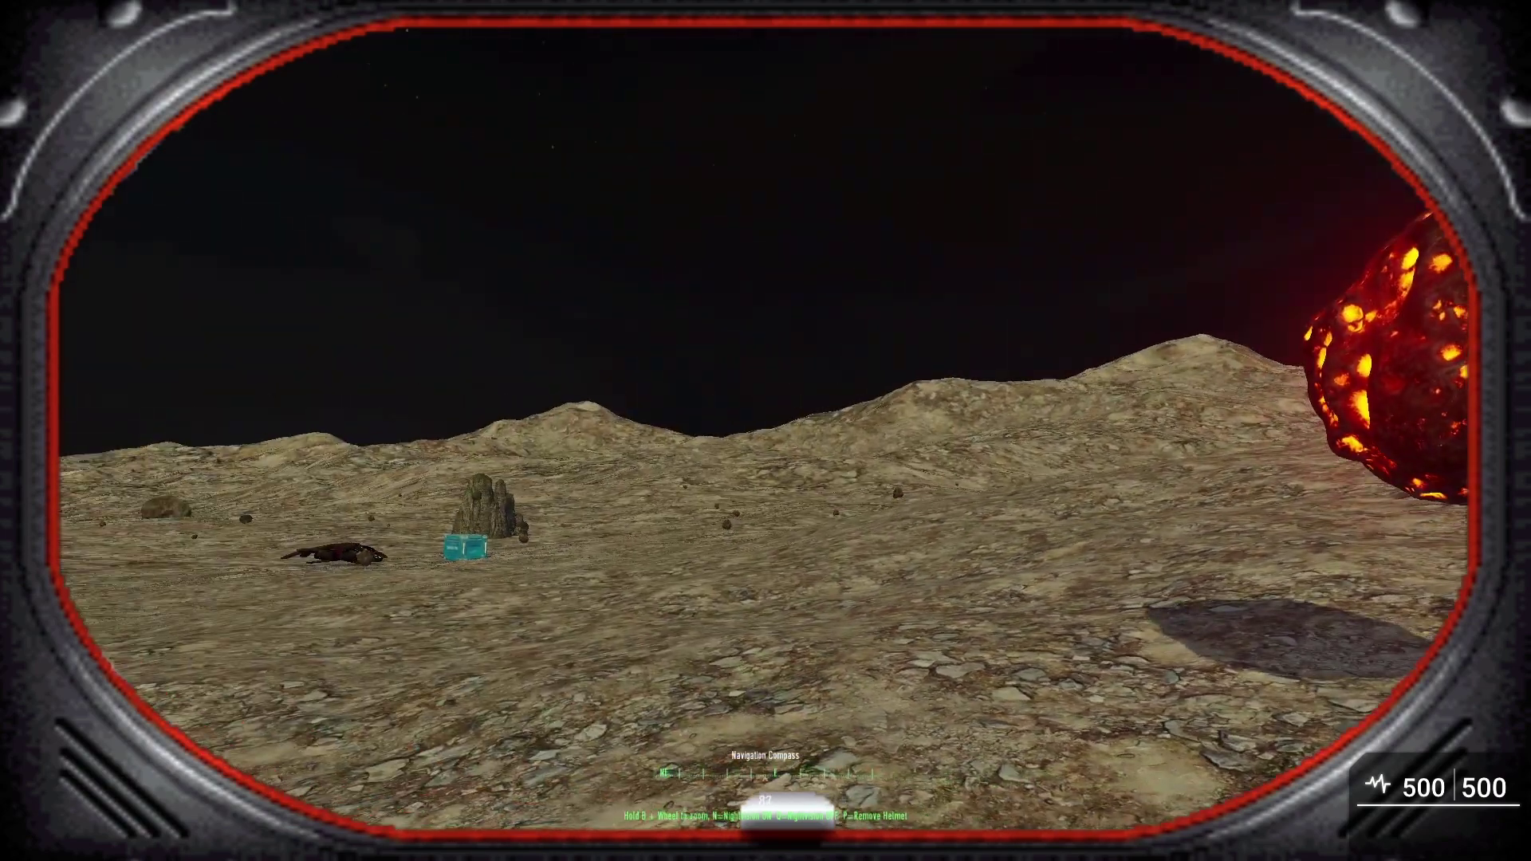
pyautogui.press('s')
pyautogui.press('a')
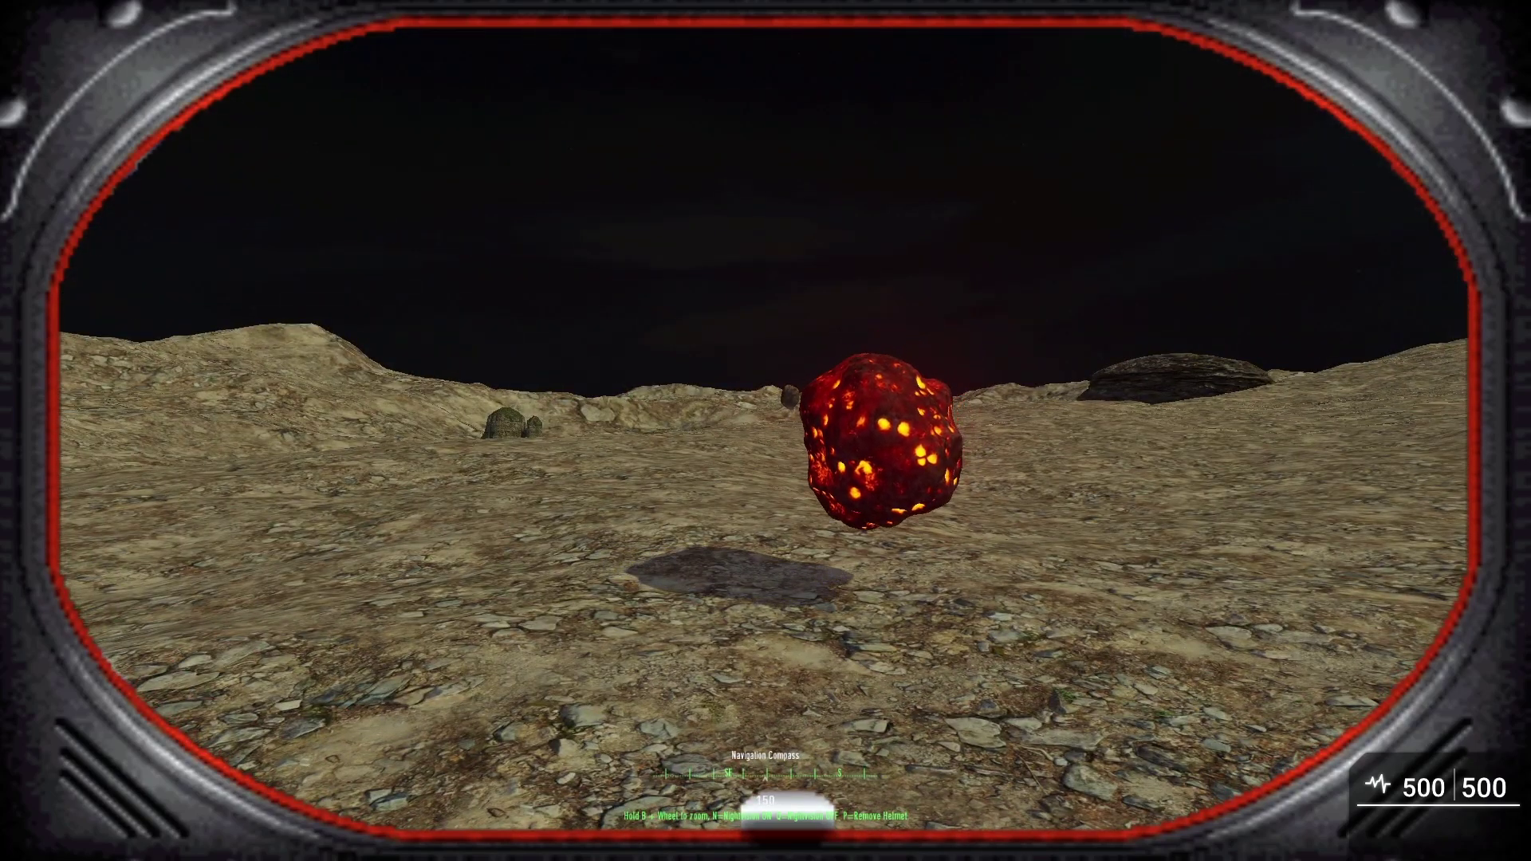
# Leave the test level and select the small hovering rock on the open terrain to view its Add Fx behavior settings.
pyautogui.press('Escape')
pyautogui.moveTo(770, 462); pyautogui.dragTo(821, 458, button='right')
pyautogui.press('a')
pyautogui.moveTo(804, 512)
pyautogui.mouseDown(button='right')
pyautogui.moveTo(618, 493)
pyautogui.moveTo(910, 504)
pyautogui.moveTo(793, 514)
pyautogui.mouseUp(button='right')
pyautogui.press('a')
pyautogui.press('a')
pyautogui.press('d')
pyautogui.moveTo(883, 453); pyautogui.dragTo(1115, 389, button='right')
pyautogui.press('a')
pyautogui.moveTo(738, 456); pyautogui.dragTo(1134, 456, button='right')
pyautogui.press('a')
pyautogui.moveTo(880, 474); pyautogui.dragTo(864, 475, button='right')
pyautogui.press('d')
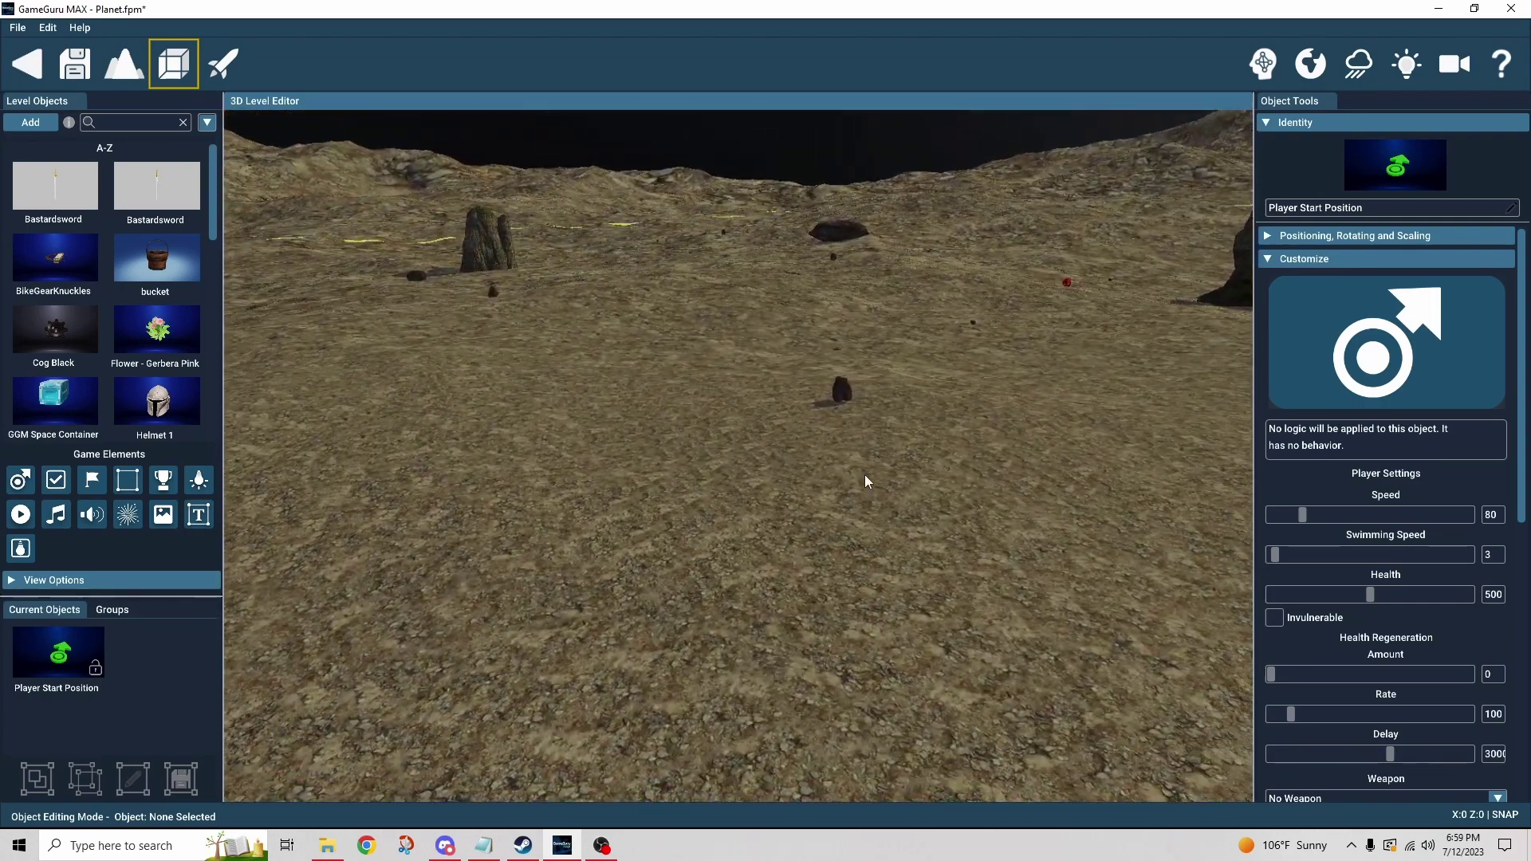
pyautogui.click(843, 393)
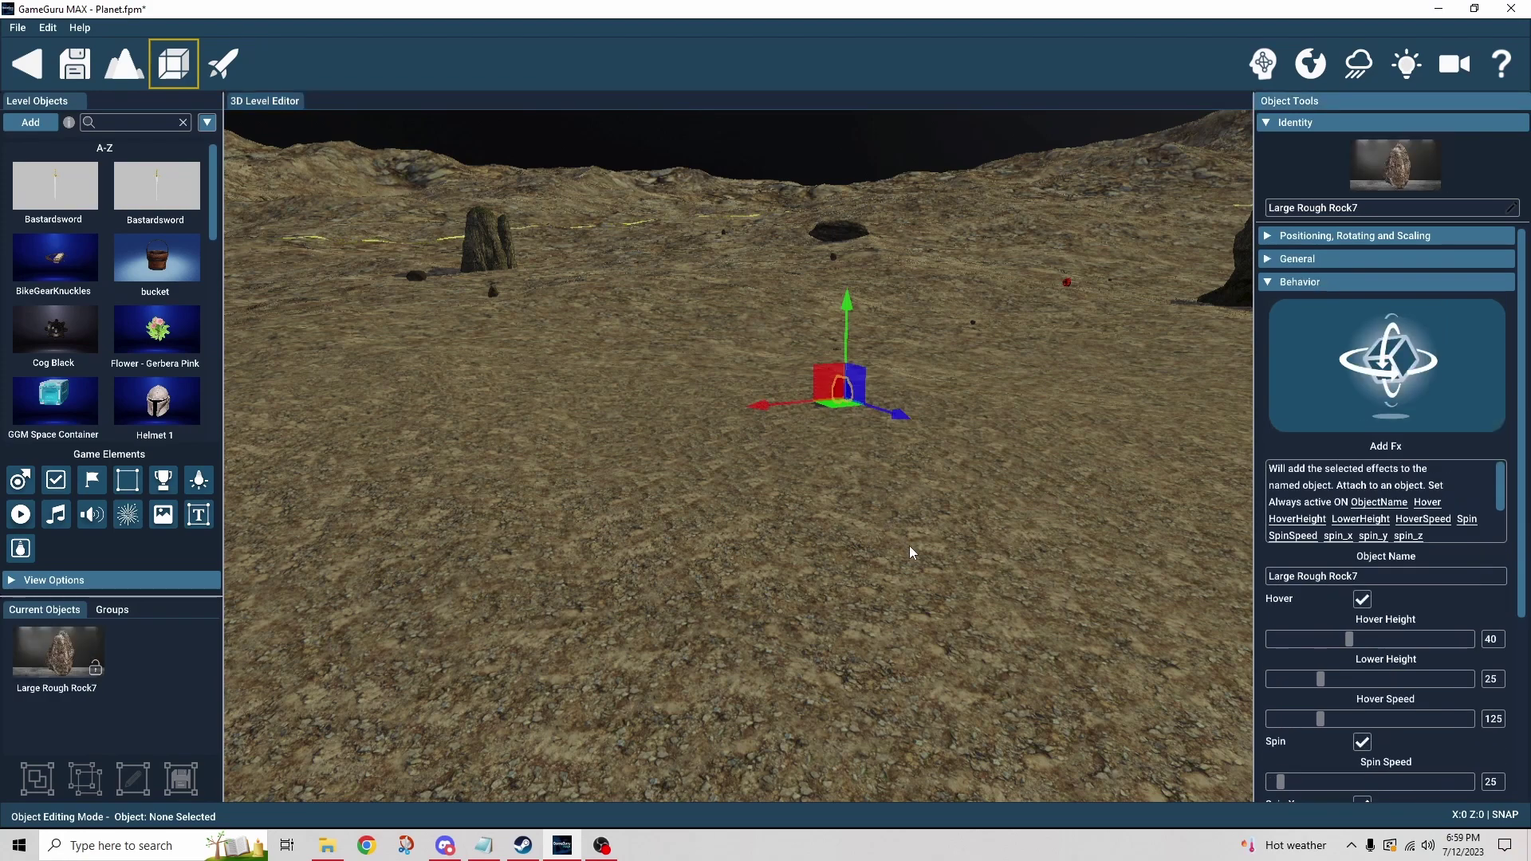
# Select the space fighter beside the container to view its Add Fx behavior settings.
pyautogui.moveTo(917, 547); pyautogui.dragTo(716, 552, button='right')
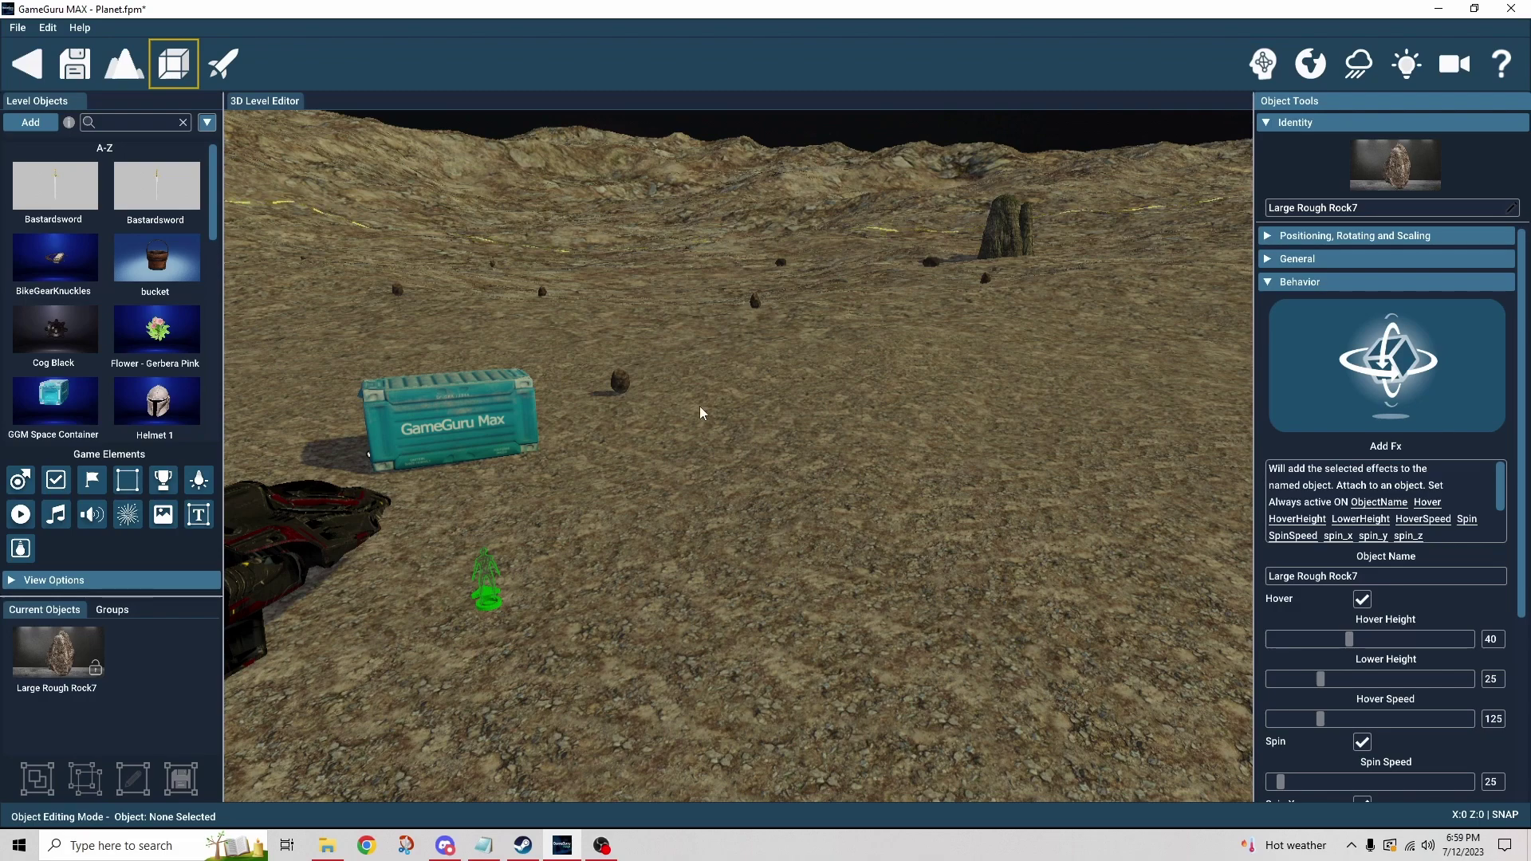
pyautogui.moveTo(890, 452)
pyautogui.mouseDown(button='right')
pyautogui.moveTo(837, 523)
pyautogui.moveTo(782, 523)
pyautogui.mouseUp(button='right')
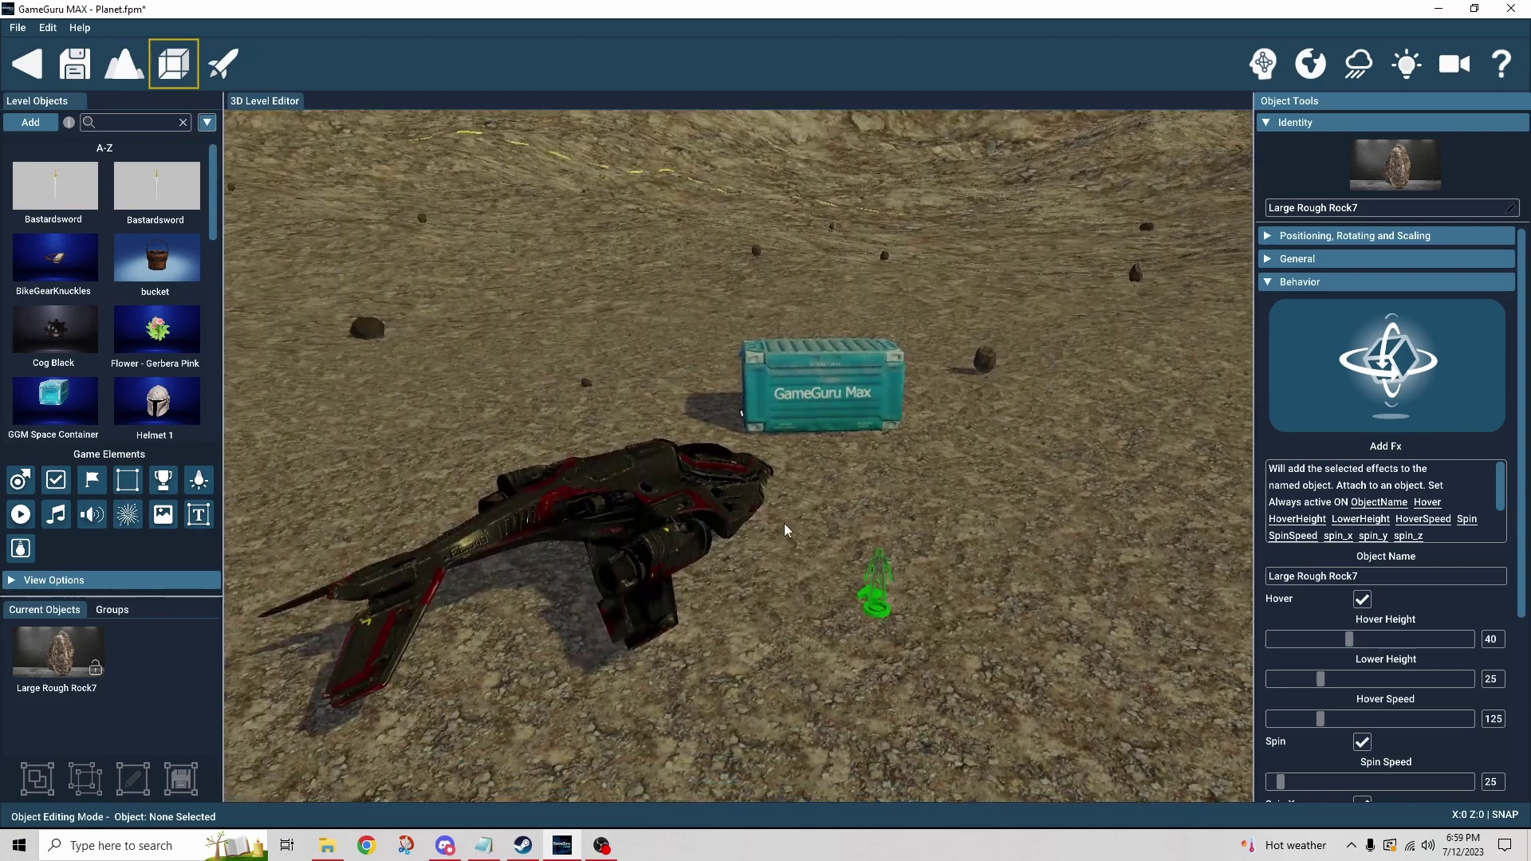
pyautogui.click(726, 510)
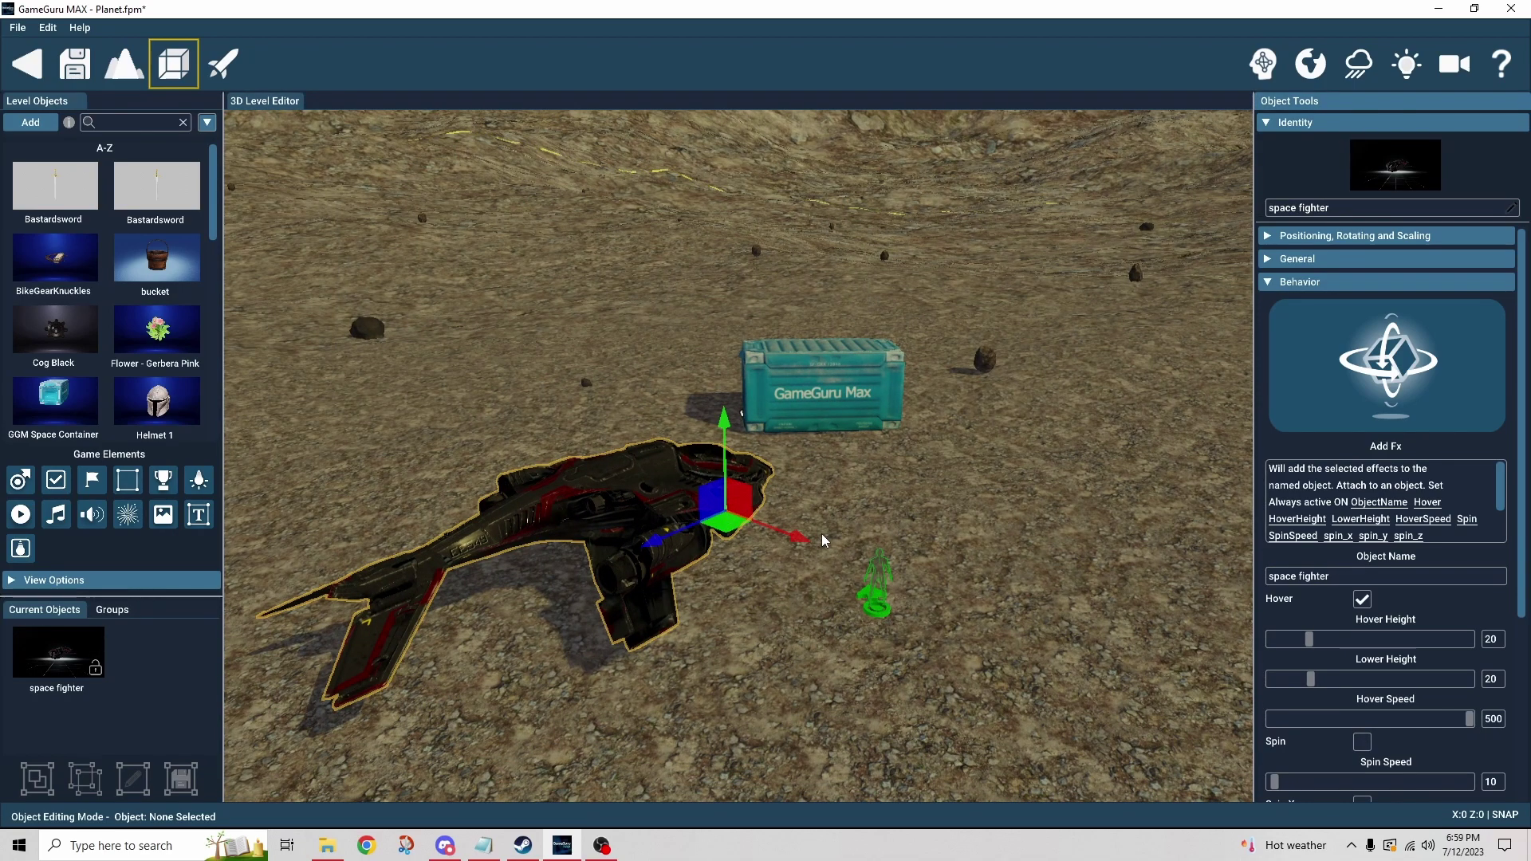
# Select the red meteor near the tall dark rock to view its Add Fx behavior settings.
pyautogui.moveTo(821, 533); pyautogui.dragTo(847, 476, button='right')
pyautogui.press('w')
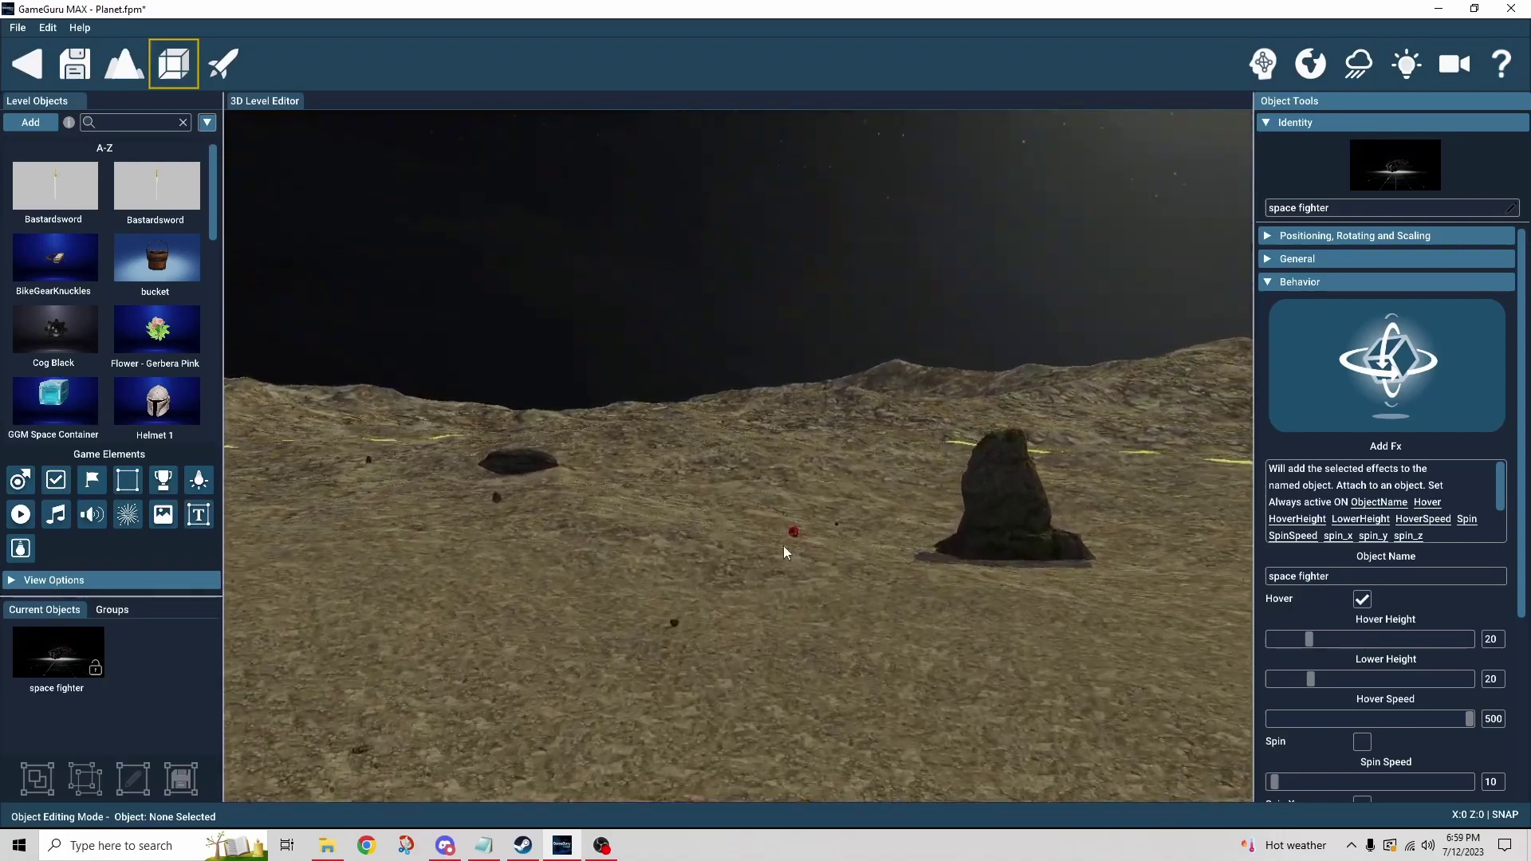
pyautogui.click(816, 618)
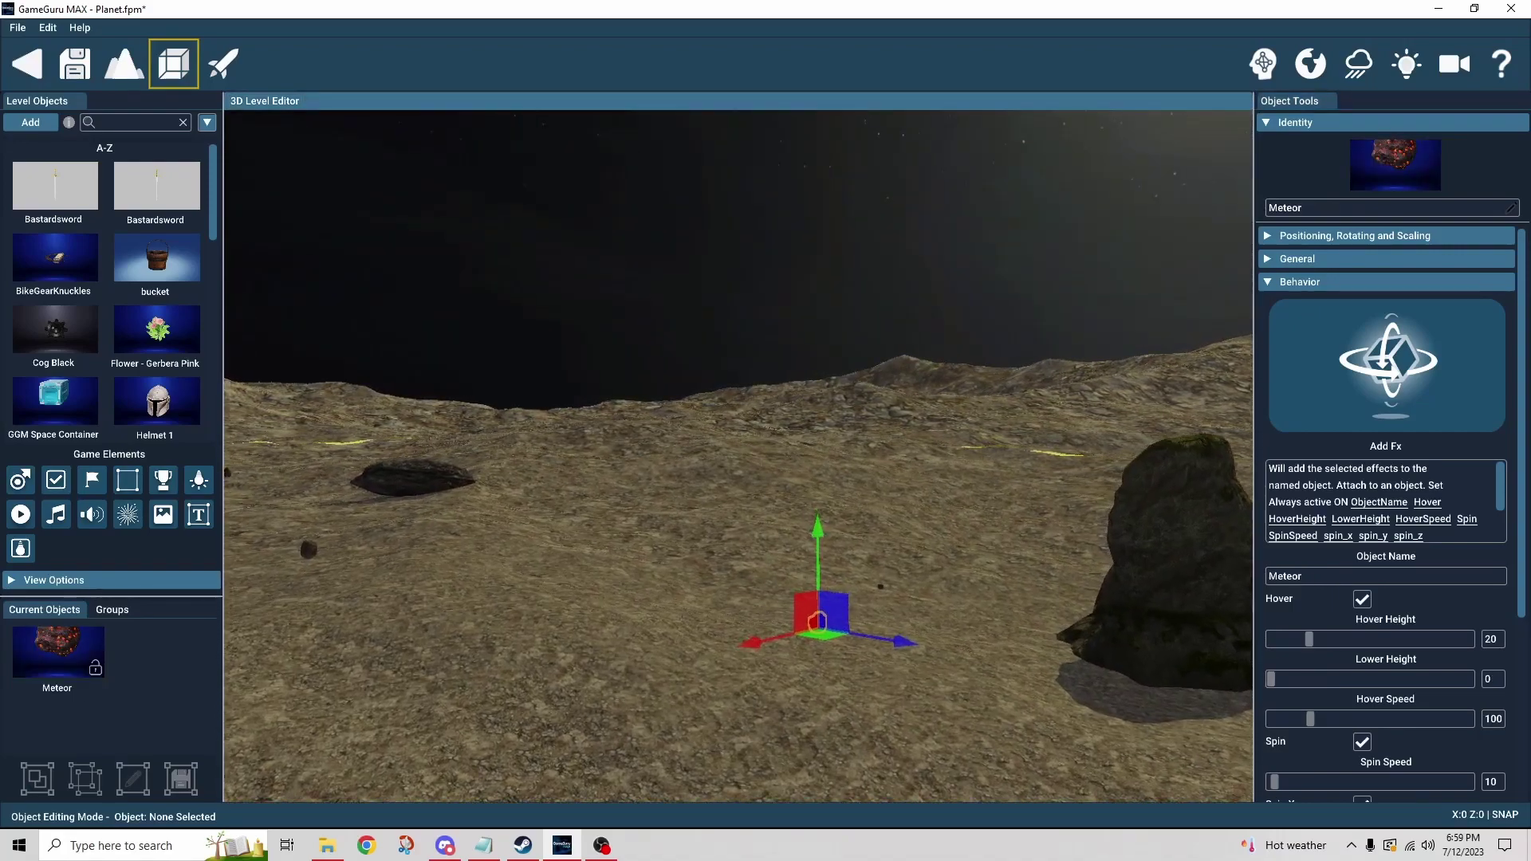
# Survey the scattered rocks across the terrain back to the space fighter and container.
pyautogui.press('w')
pyautogui.moveTo(734, 594); pyautogui.dragTo(684, 611, button='right')
pyautogui.moveTo(826, 609); pyautogui.dragTo(763, 608, button='right')
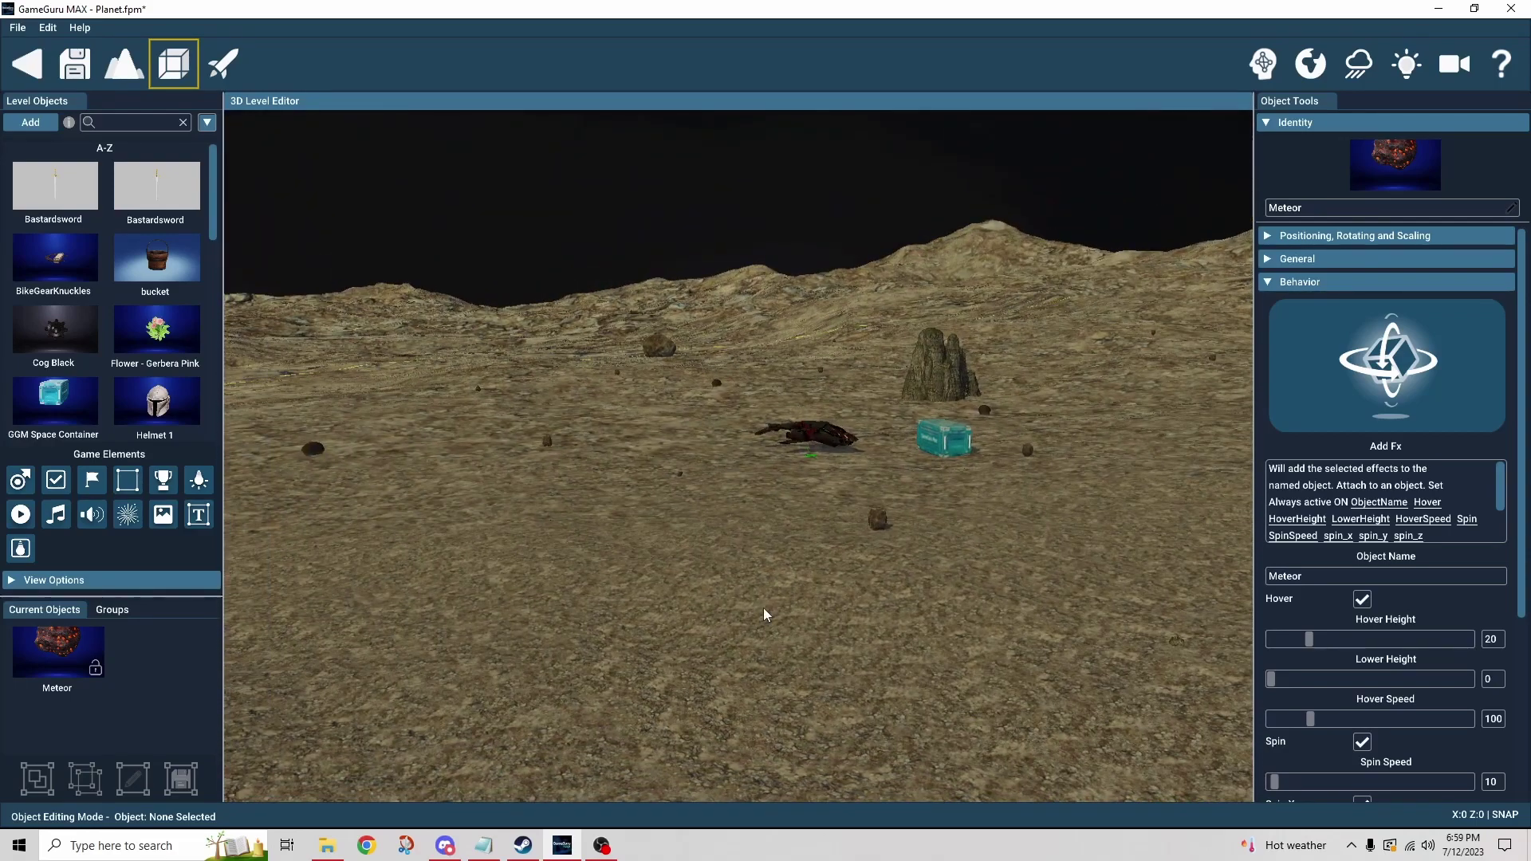
pyautogui.press('a')
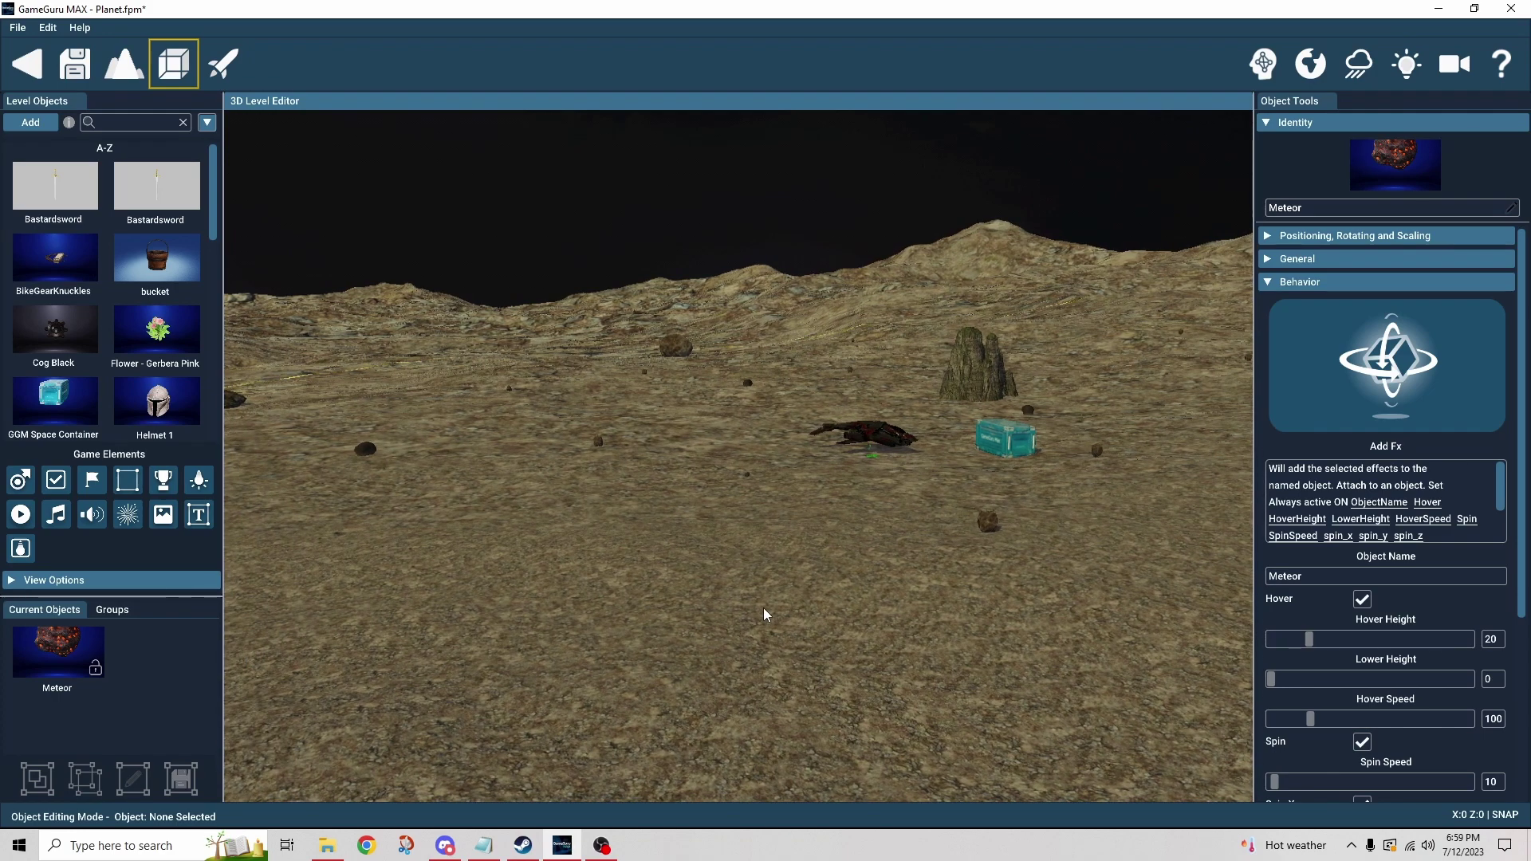
pyautogui.press('w')
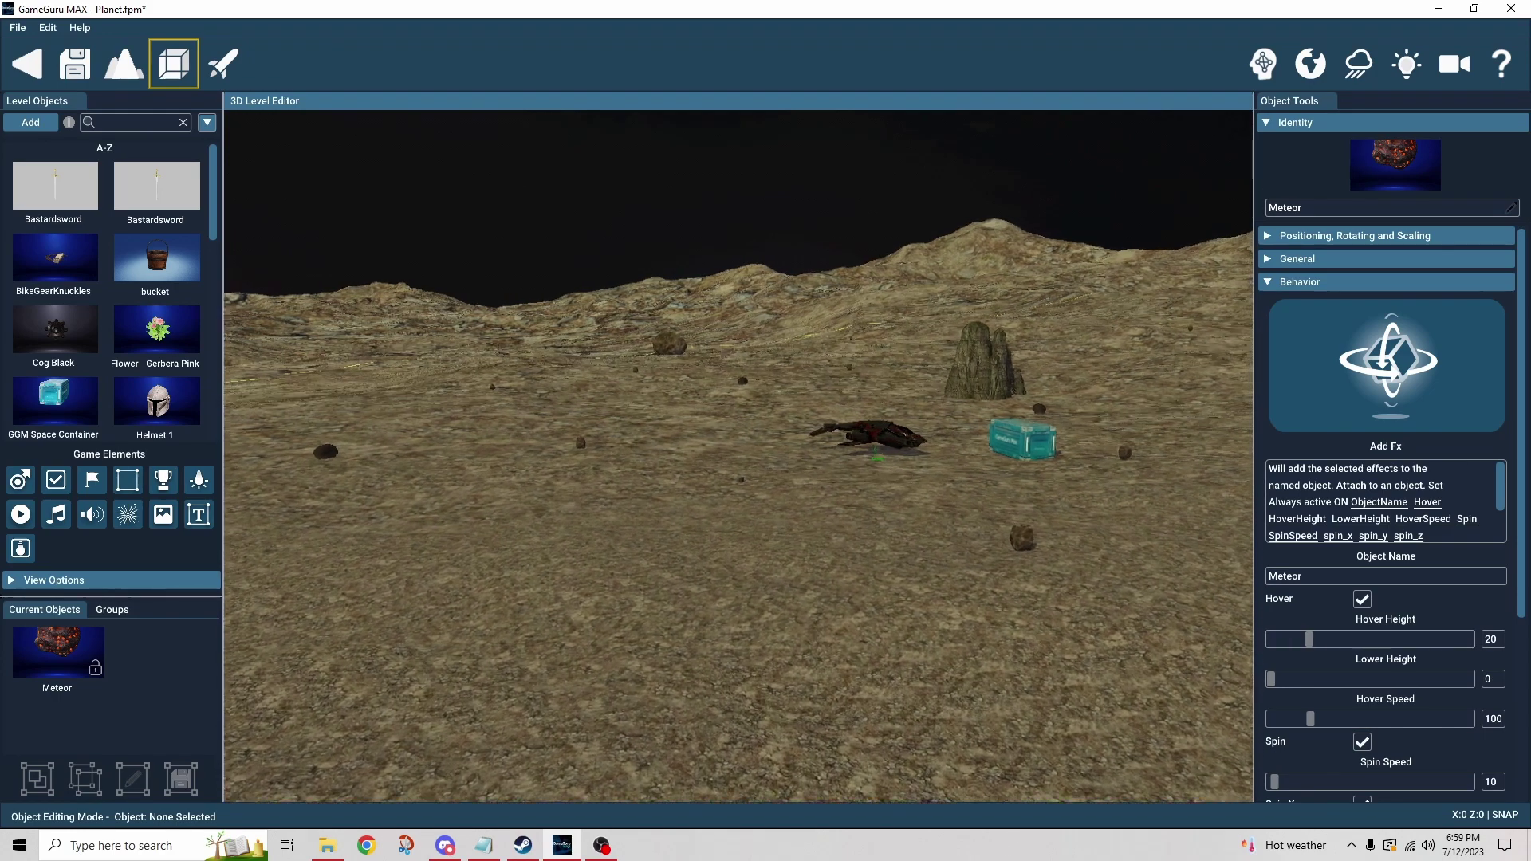
pyautogui.press('d')
pyautogui.moveTo(818, 619)
pyautogui.mouseDown(button='right')
pyautogui.moveTo(895, 636)
pyautogui.moveTo(769, 619)
pyautogui.moveTo(826, 610)
pyautogui.mouseUp(button='right')
pyautogui.press('a')
pyautogui.press('a')
pyautogui.press('a')
pyautogui.press('w')
pyautogui.press('a')
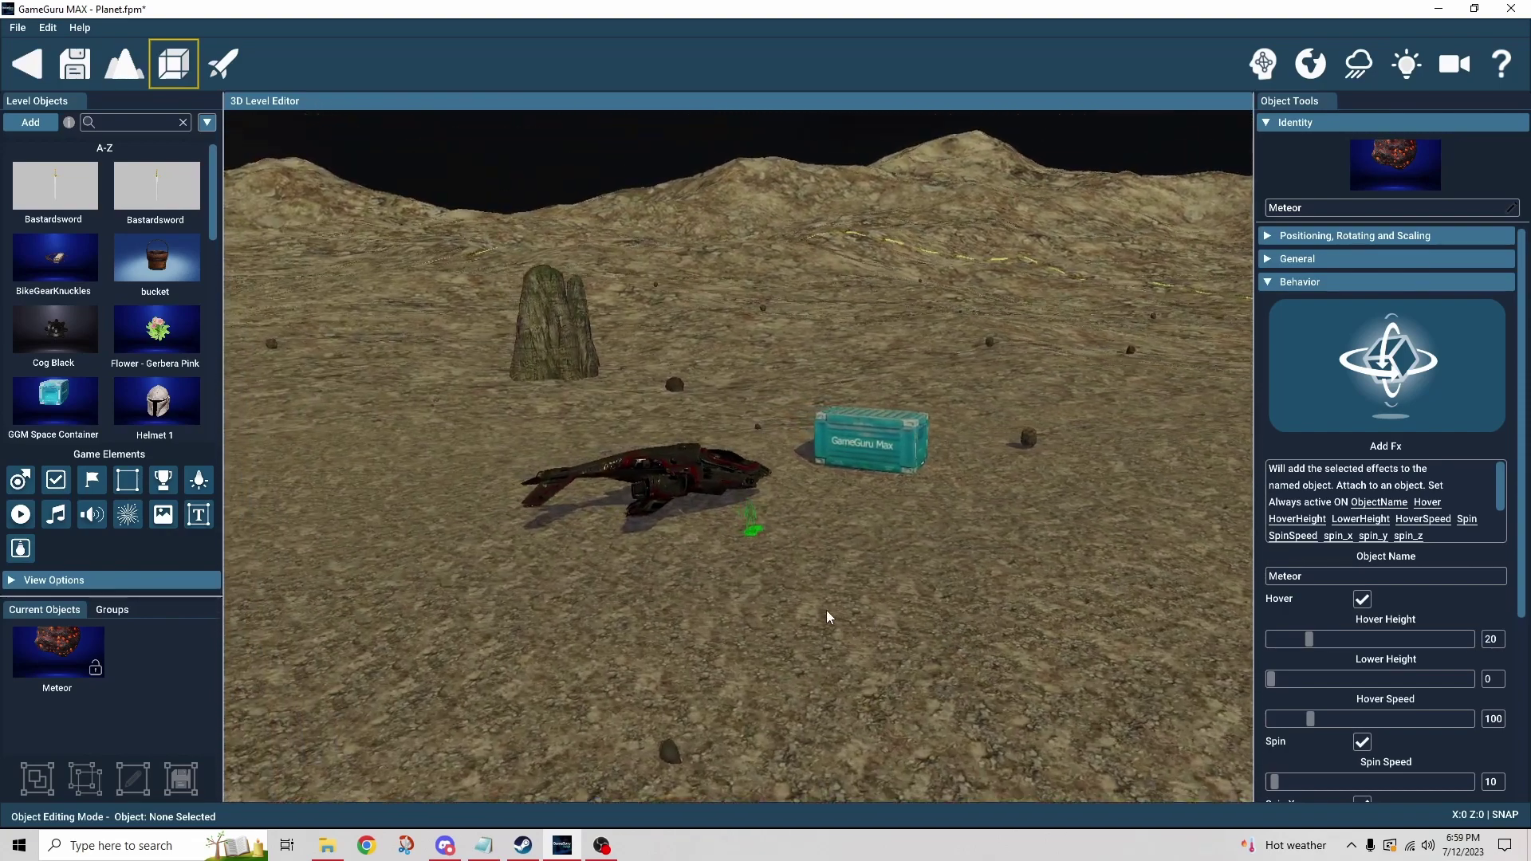
# Inspect the space fighter up close beside the player start marker.
pyautogui.scroll(2, 826, 609)
pyautogui.scroll(2, 845, 630)
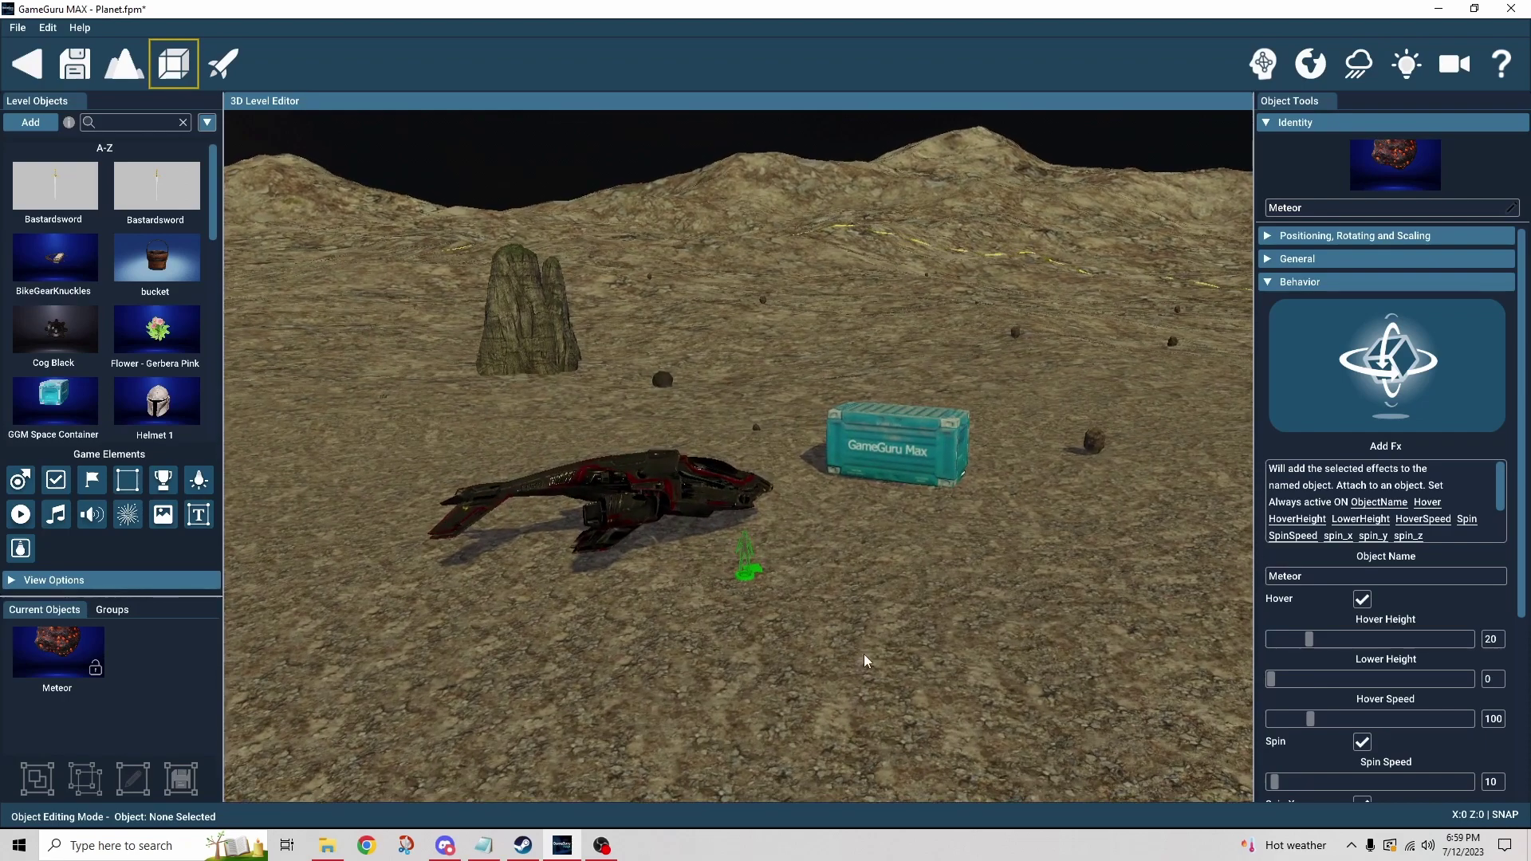
pyautogui.scroll(1, 877, 660)
pyautogui.press('a')
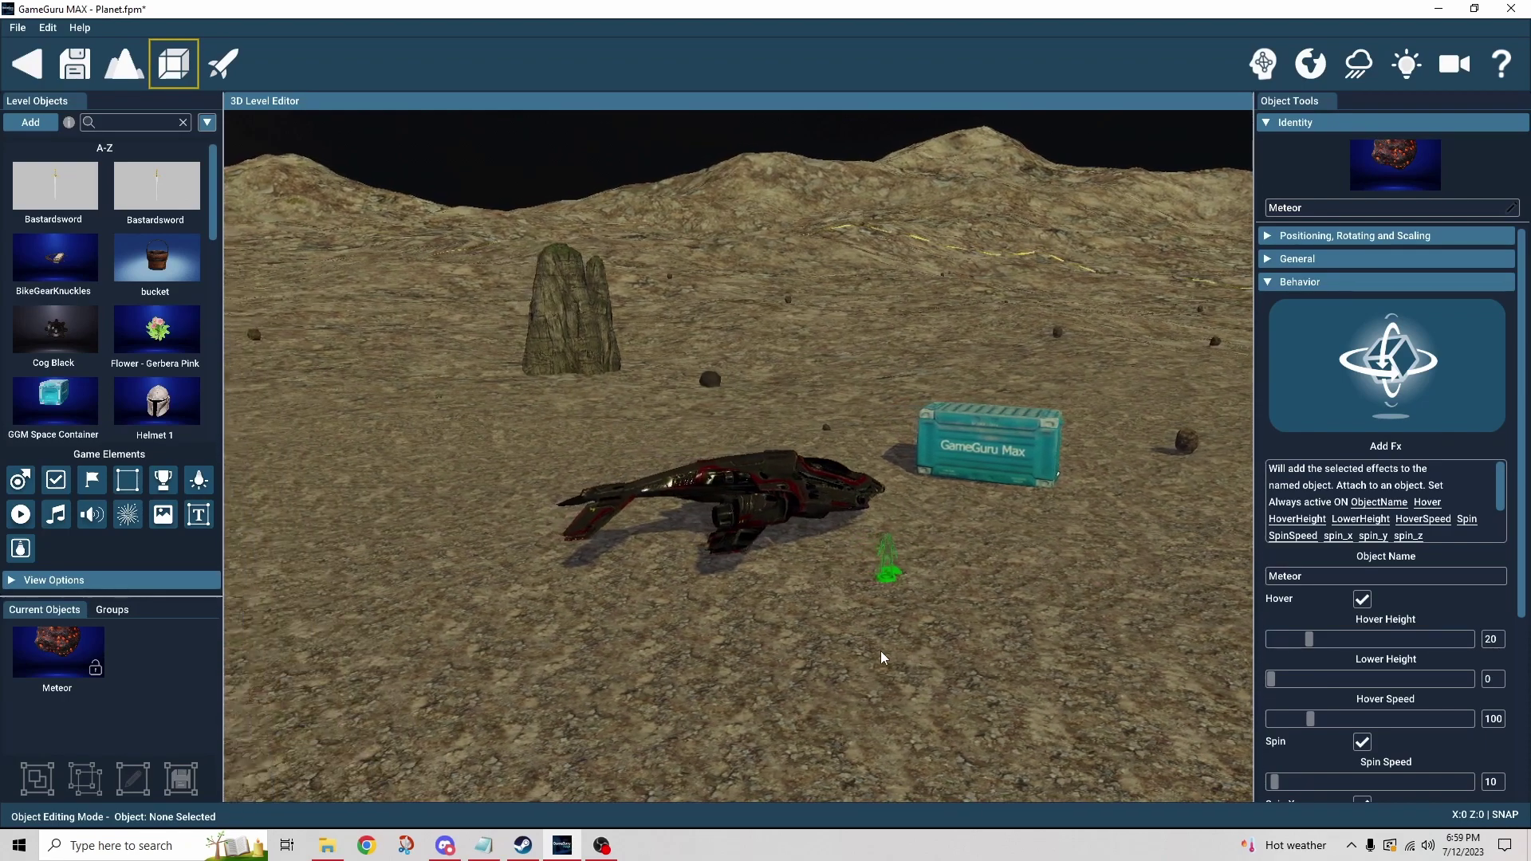
pyautogui.press('w')
pyautogui.moveTo(880, 654); pyautogui.dragTo(879, 665, button='right')
pyautogui.scroll(5, 872, 670)
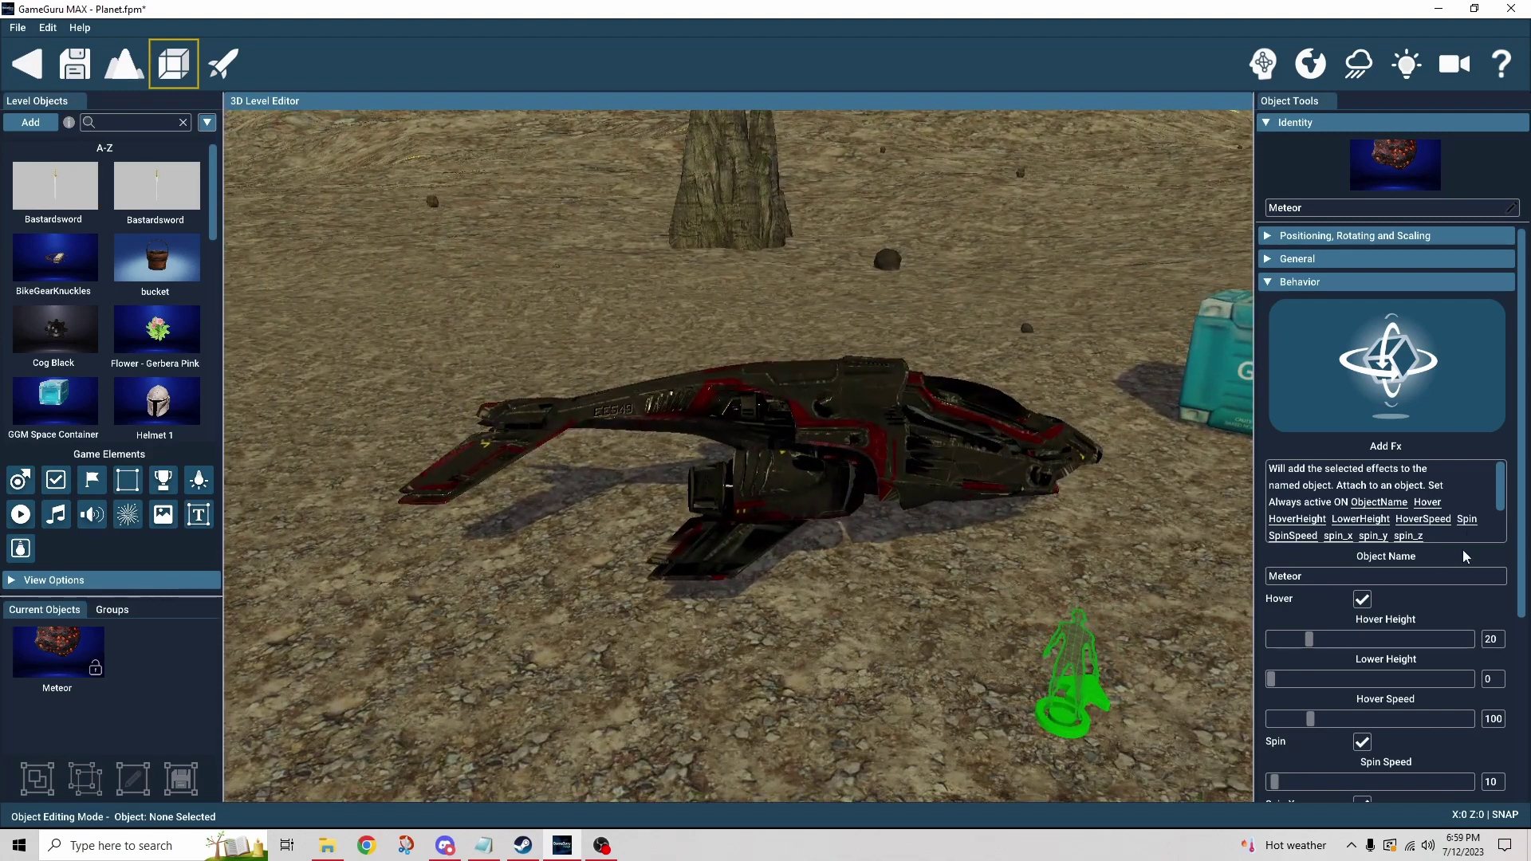
# Select the space fighter beside the player start marker to show its Add Fx hover settings.
pyautogui.scroll(-1, 1490, 526)
pyautogui.scroll(2, 1490, 526)
pyautogui.moveTo(948, 554); pyautogui.dragTo(1060, 530, button='right')
pyautogui.click(833, 484)
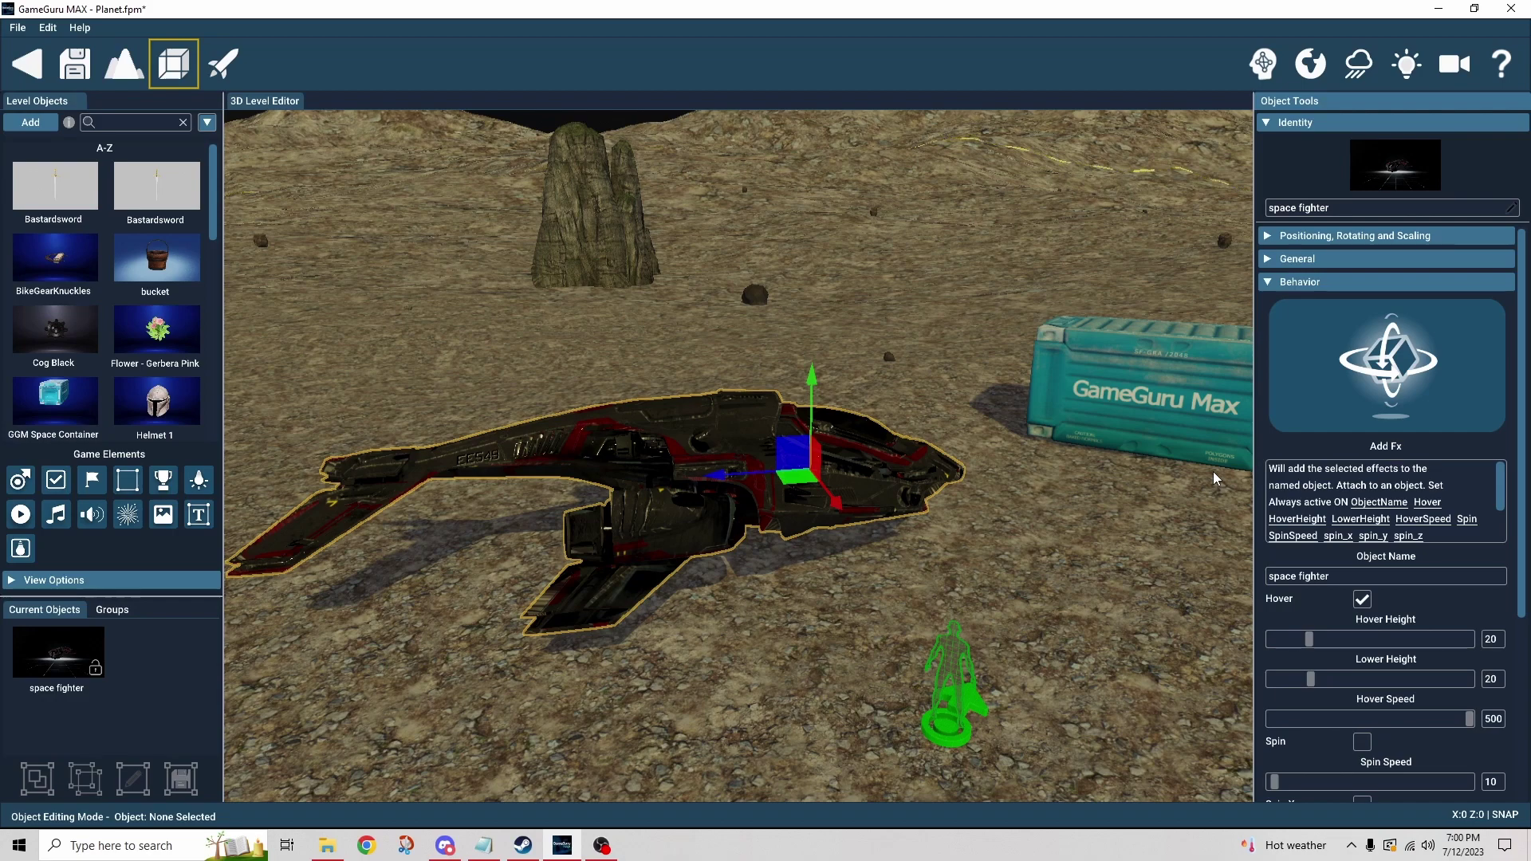
pyautogui.press('d')
pyautogui.moveTo(1059, 562)
pyautogui.mouseDown(button='right')
pyautogui.moveTo(981, 598)
pyautogui.moveTo(968, 536)
pyautogui.moveTo(902, 510)
pyautogui.moveTo(789, 548)
pyautogui.moveTo(815, 535)
pyautogui.mouseUp(button='right')
pyautogui.press('w')
pyautogui.press('a')
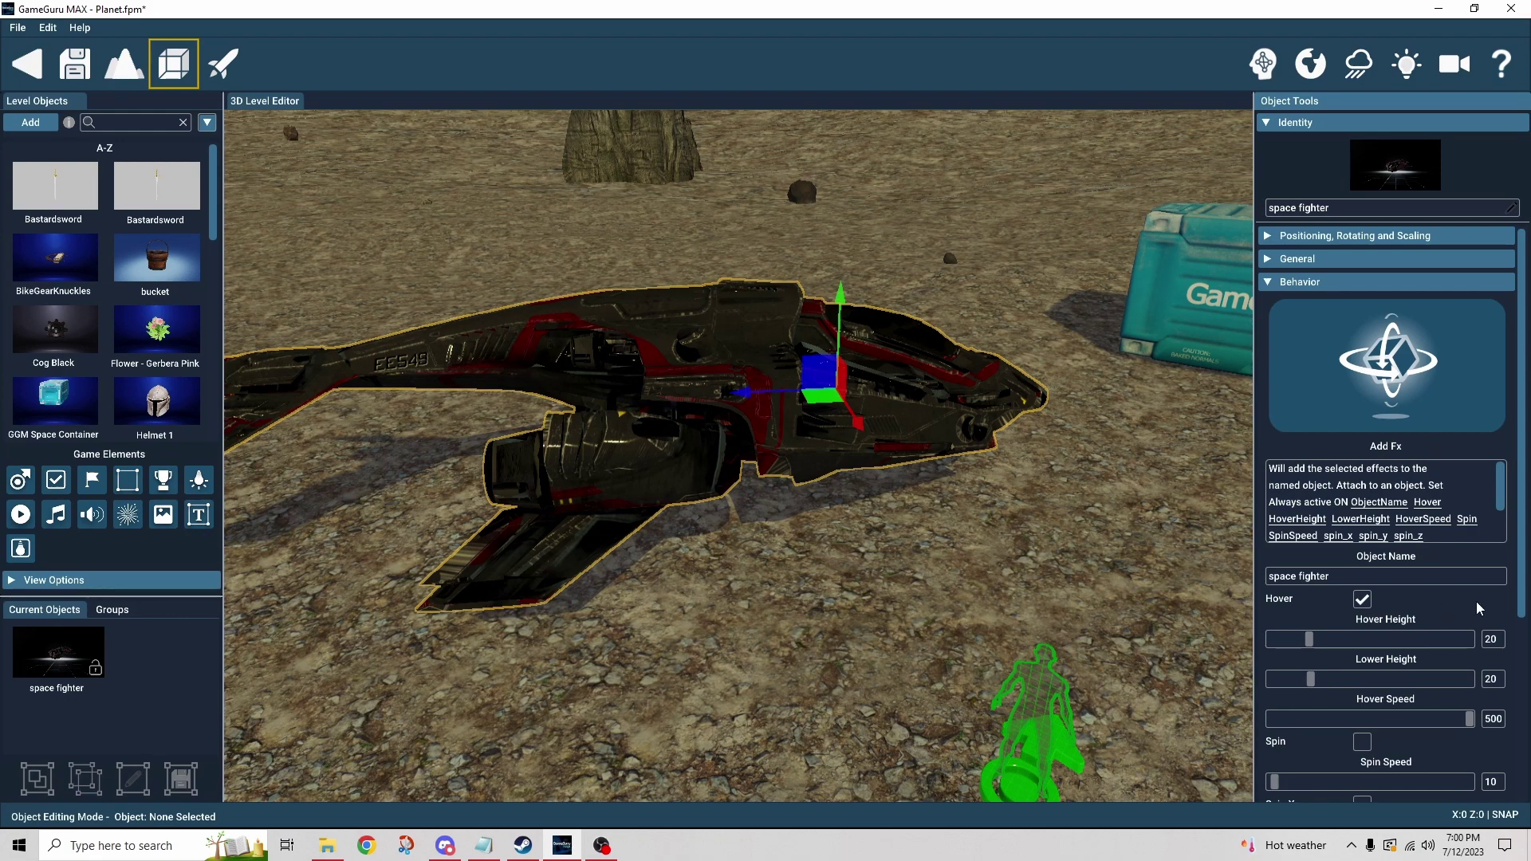
# Review the space fighter's General settings, including Always Active, and return to its Behavior settings.
pyautogui.scroll(-1, 1481, 607)
pyautogui.scroll(1, 1414, 550)
pyautogui.click(1299, 282)
pyautogui.click(1271, 259)
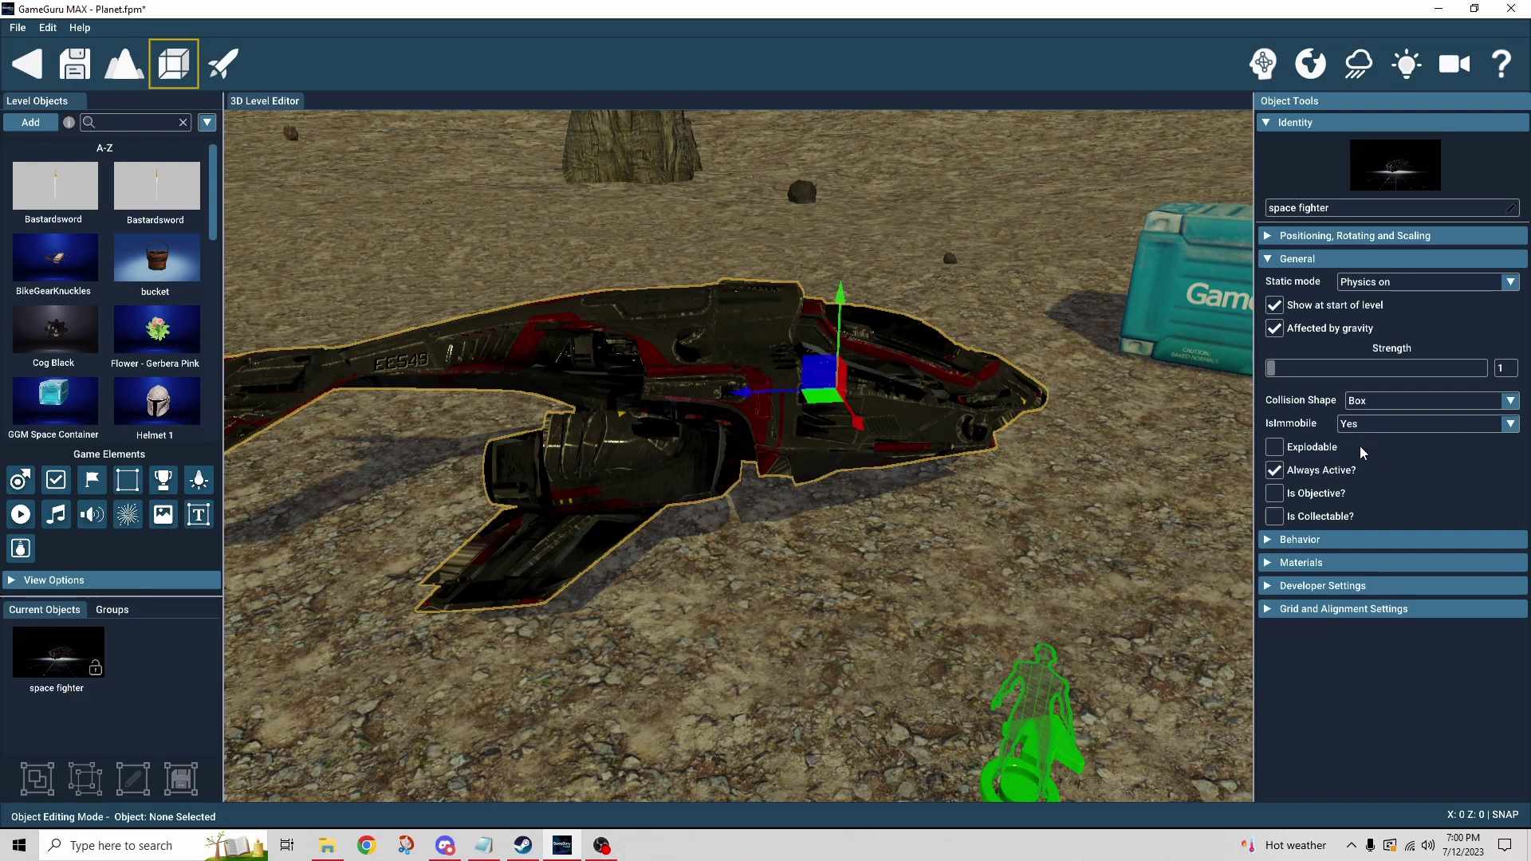
pyautogui.moveTo(1319, 486)
pyautogui.click(1268, 260)
pyautogui.click(1272, 283)
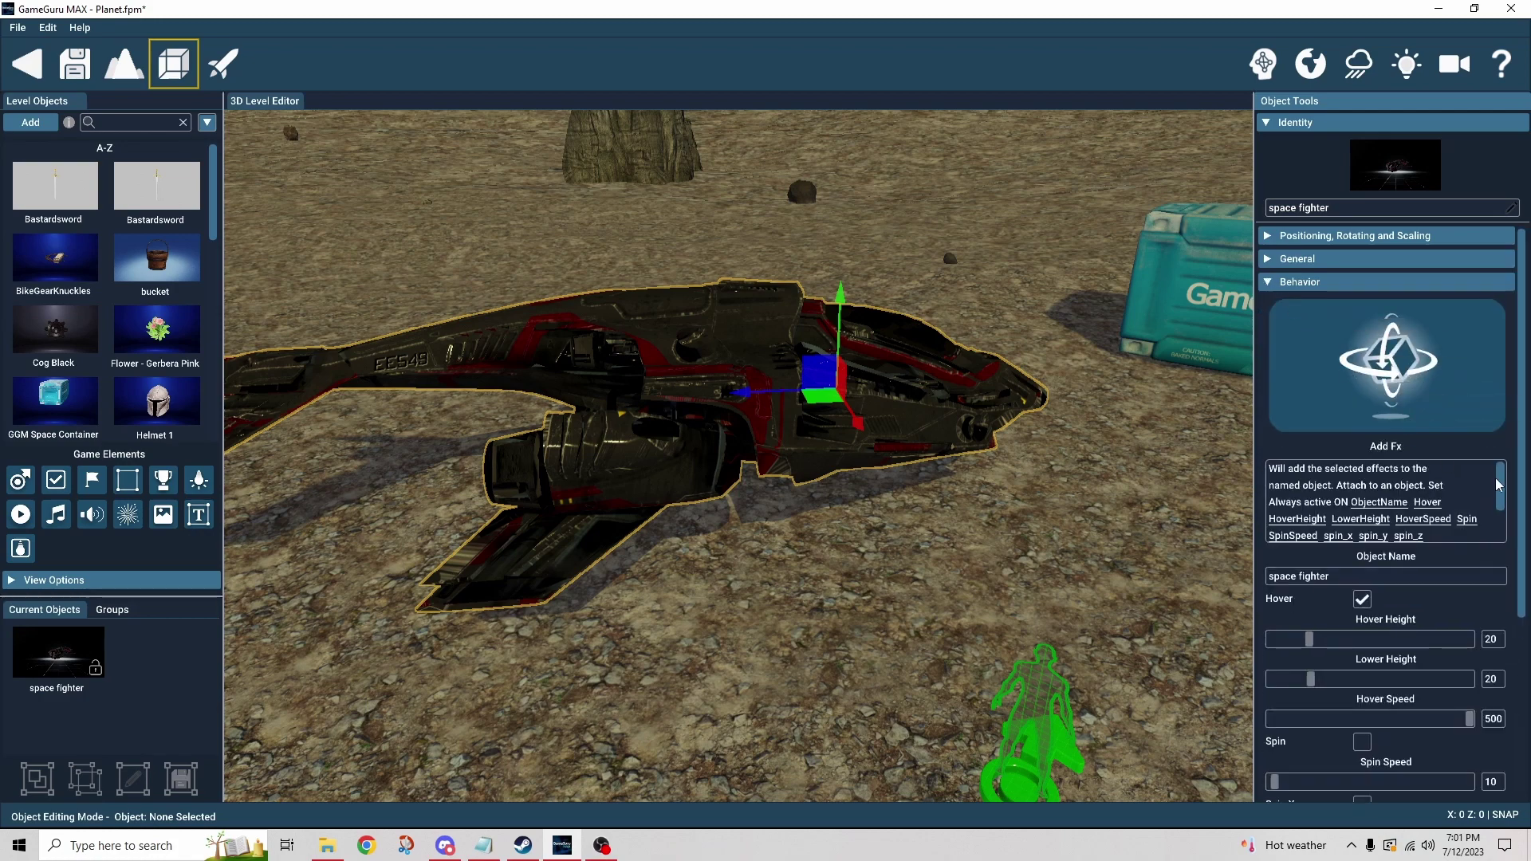
# Read the Add Fx description and review the space fighter's parameters from Object Name through Active At Start.
pyautogui.scroll(-2, 1499, 483)
pyautogui.scroll(-2, 1513, 481)
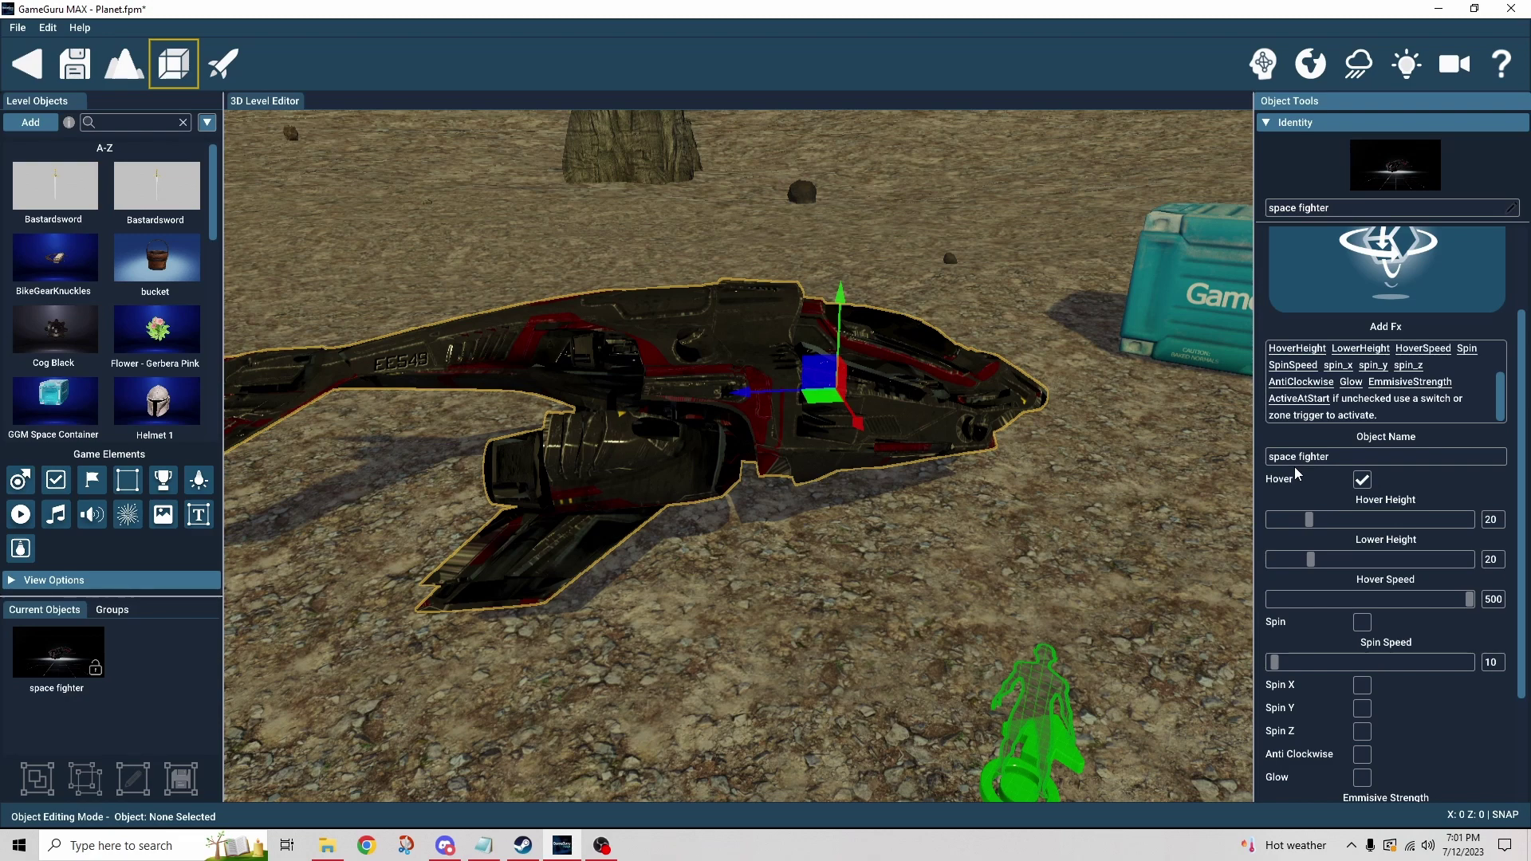
pyautogui.moveTo(1155, 489); pyautogui.dragTo(1074, 480, button='right')
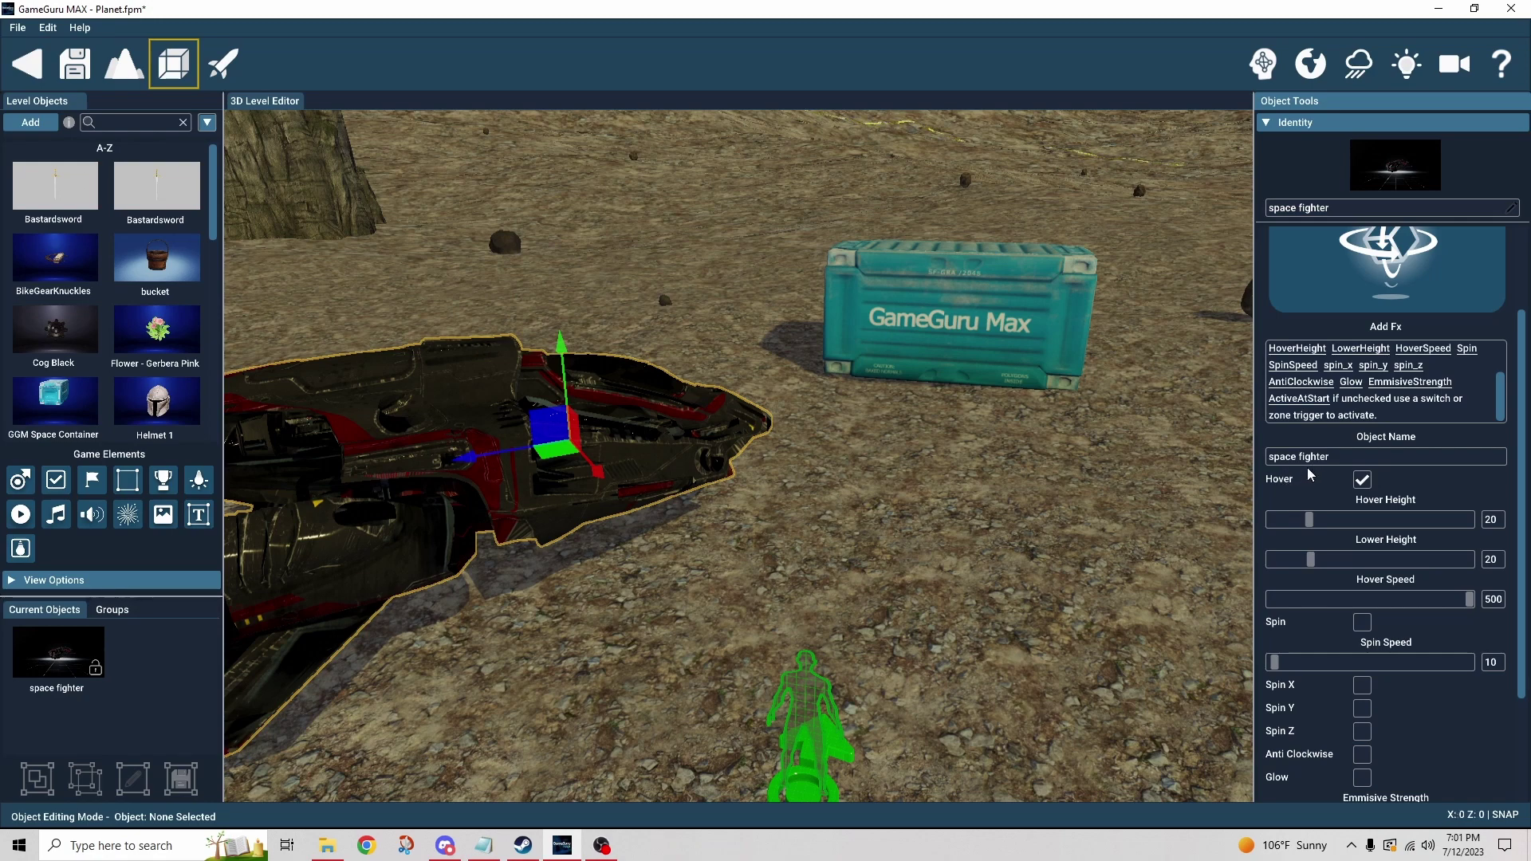
pyautogui.scroll(-3, 1499, 471)
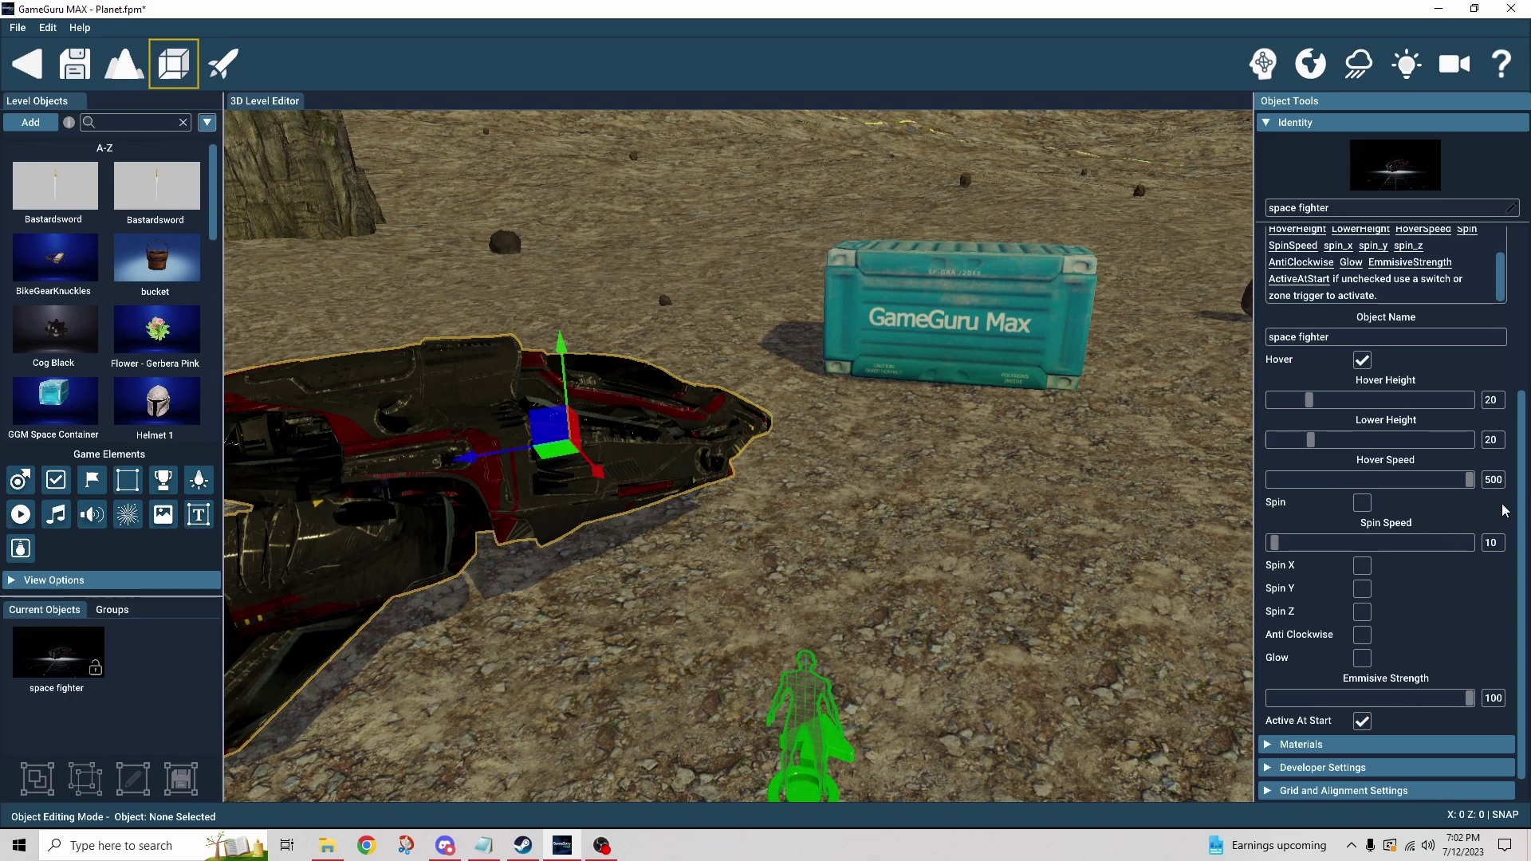
pyautogui.scroll(-1, 1475, 511)
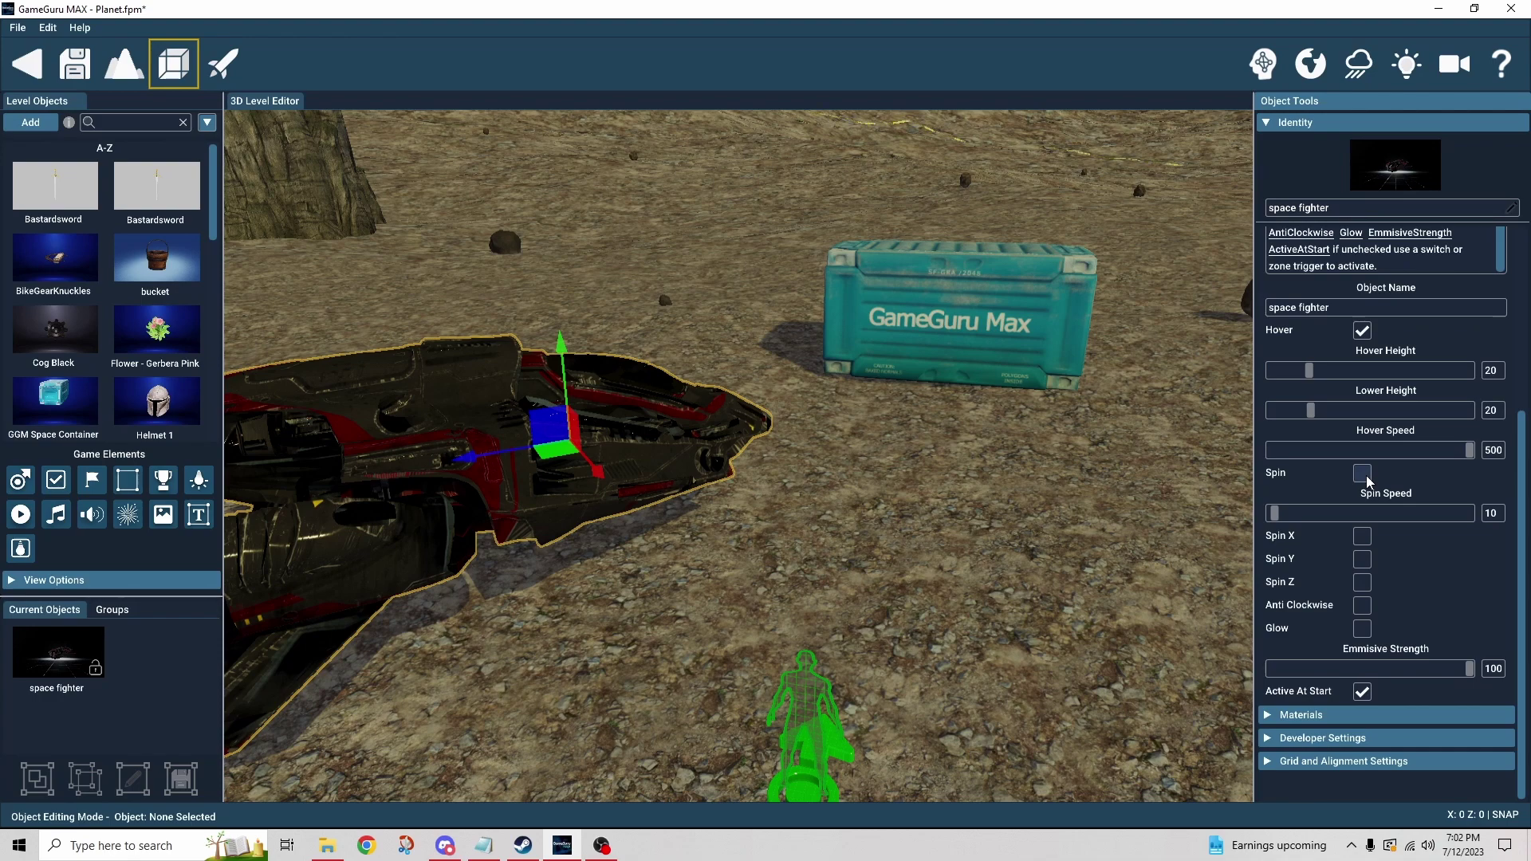
# Select Large Smooth Rock7 beyond the container and review its hover, spin and glow settings.
pyautogui.moveTo(1113, 624); pyautogui.dragTo(1199, 518, button='right')
pyautogui.press('w')
pyautogui.click(704, 526)
pyautogui.moveTo(840, 618); pyautogui.dragTo(797, 622, button='right')
pyautogui.press('w')
pyautogui.scroll(-3, 1463, 609)
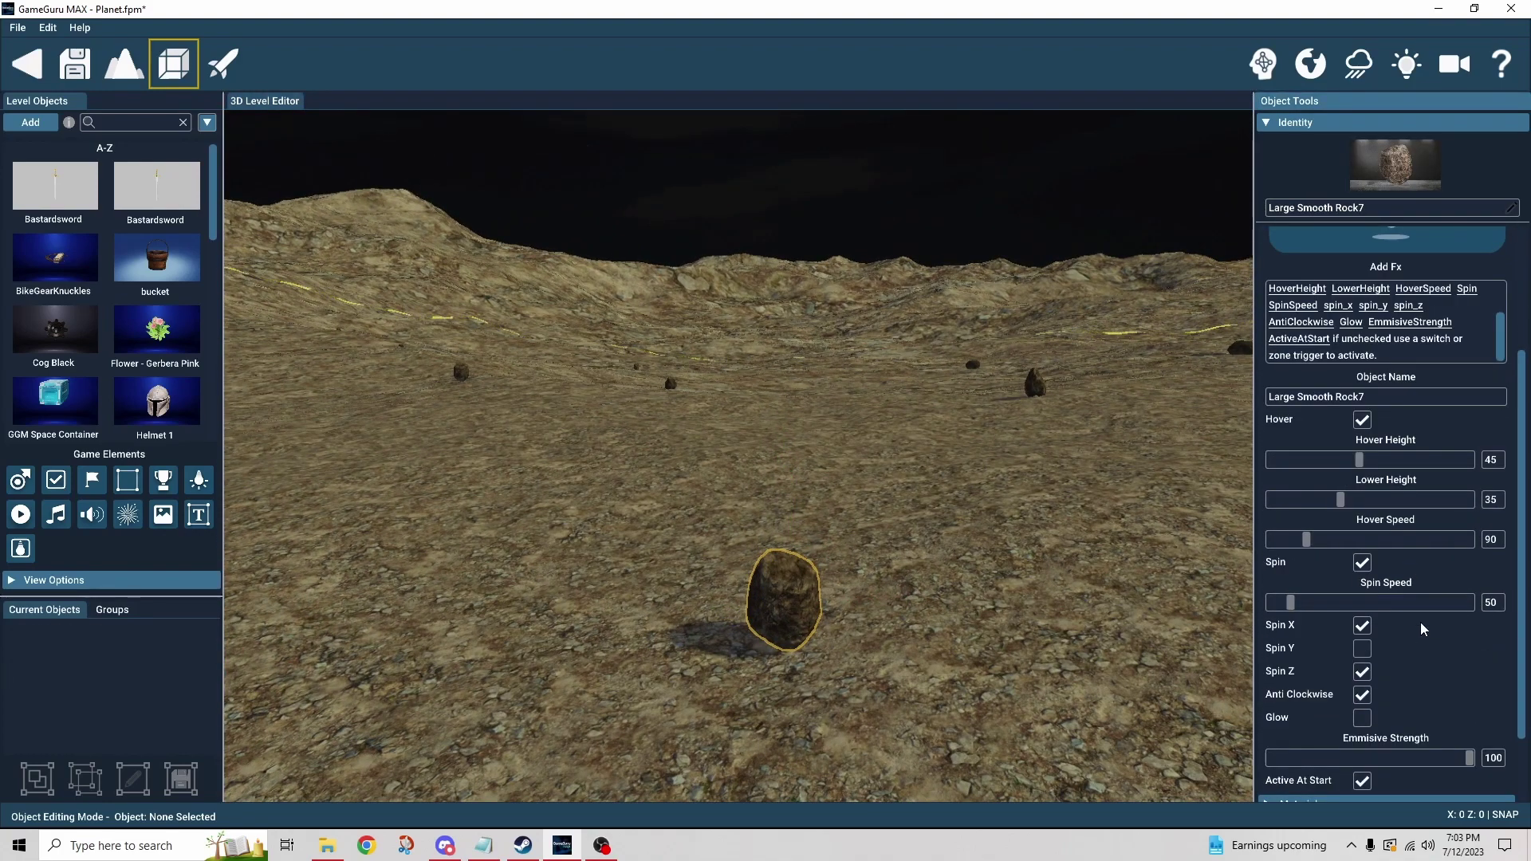
pyautogui.scroll(-1, 1403, 607)
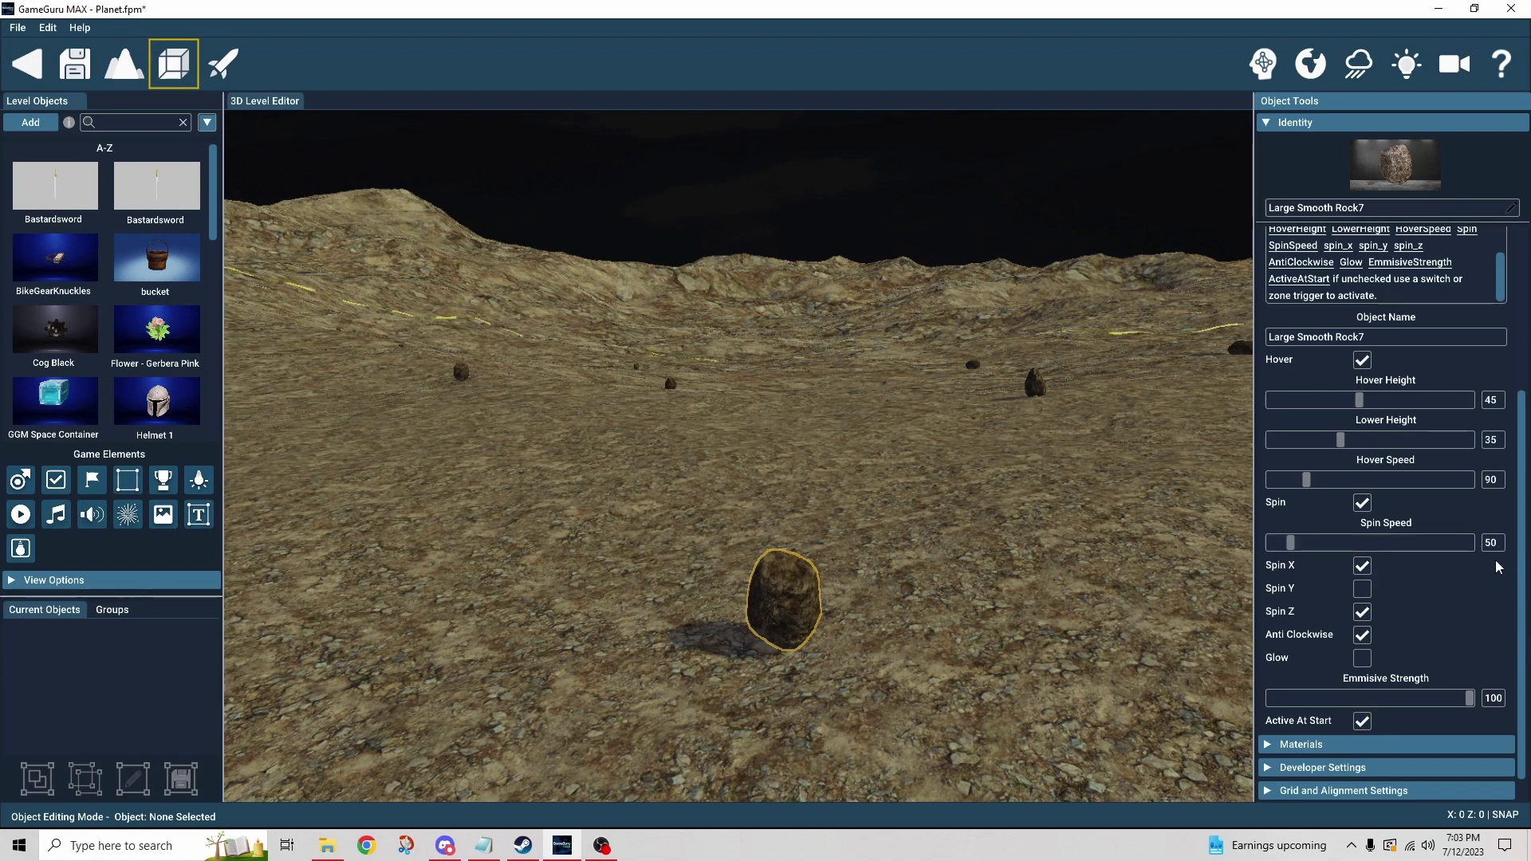
# Select the GameGuru Max space container to check its Behavior section and inspect it up close.
pyautogui.moveTo(1069, 558)
pyautogui.mouseDown(button='right')
pyautogui.moveTo(1068, 577)
pyautogui.moveTo(956, 566)
pyautogui.moveTo(1068, 577)
pyautogui.mouseUp(button='right')
pyautogui.press('s')
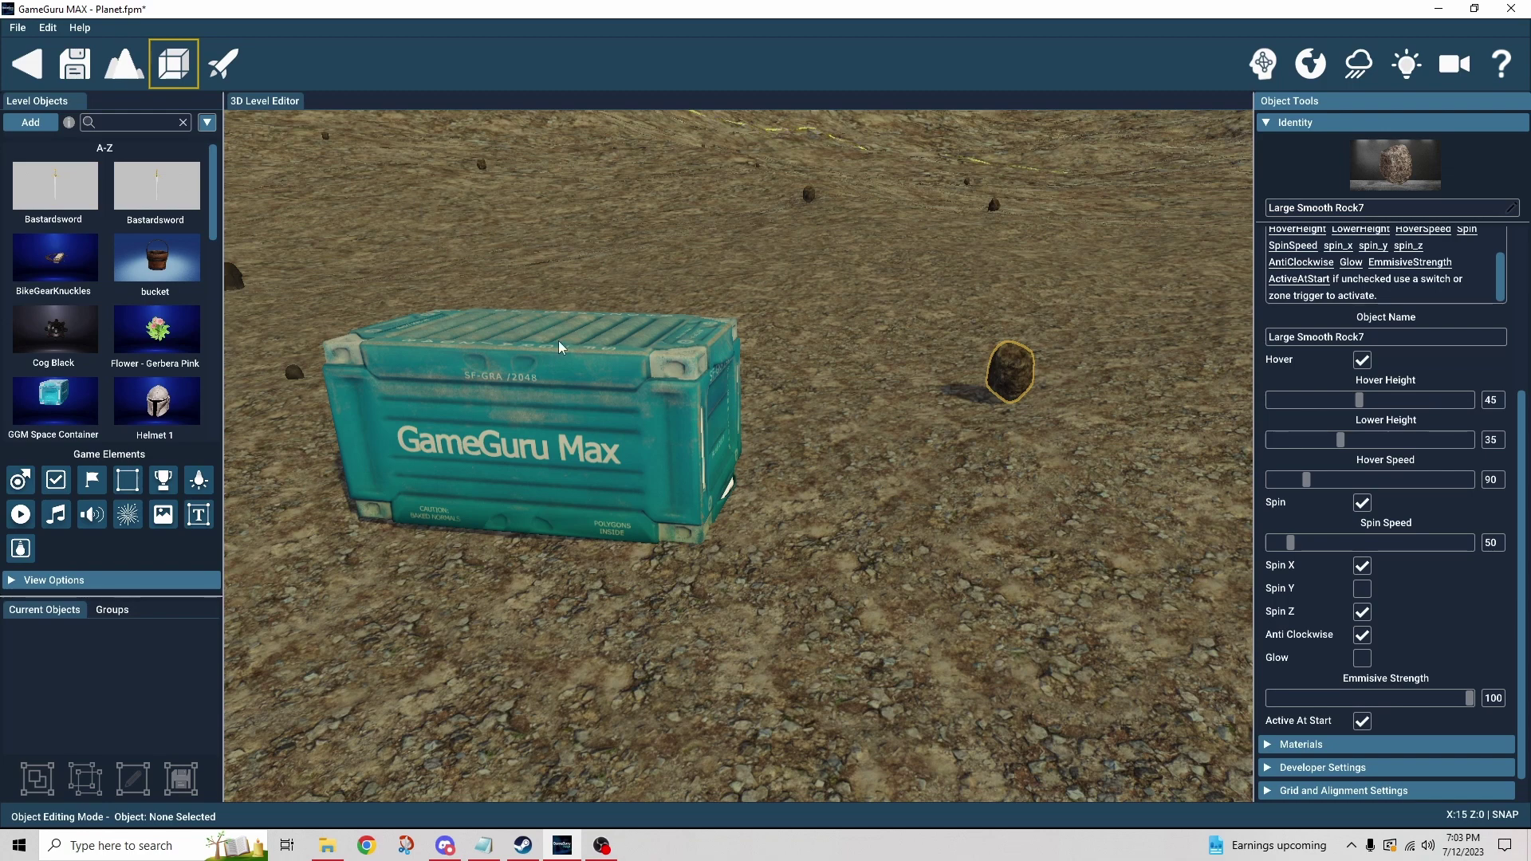
pyautogui.click(568, 409)
pyautogui.press('a')
pyautogui.moveTo(665, 498)
pyautogui.mouseDown(button='right')
pyautogui.moveTo(674, 511)
pyautogui.moveTo(665, 498)
pyautogui.mouseUp(button='right')
pyautogui.press('w')
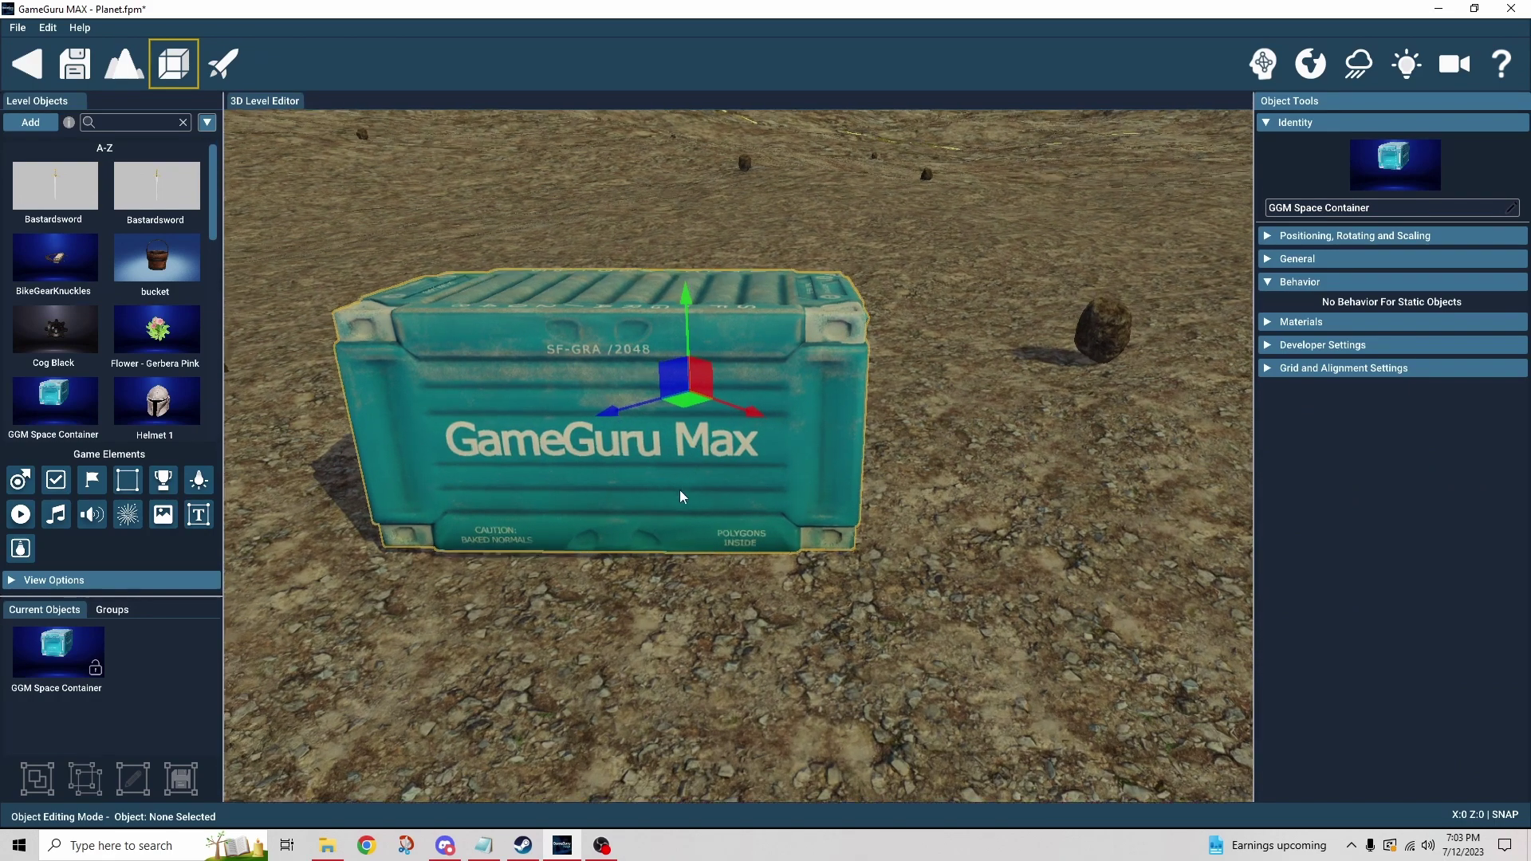
pyautogui.scroll(4, 674, 506)
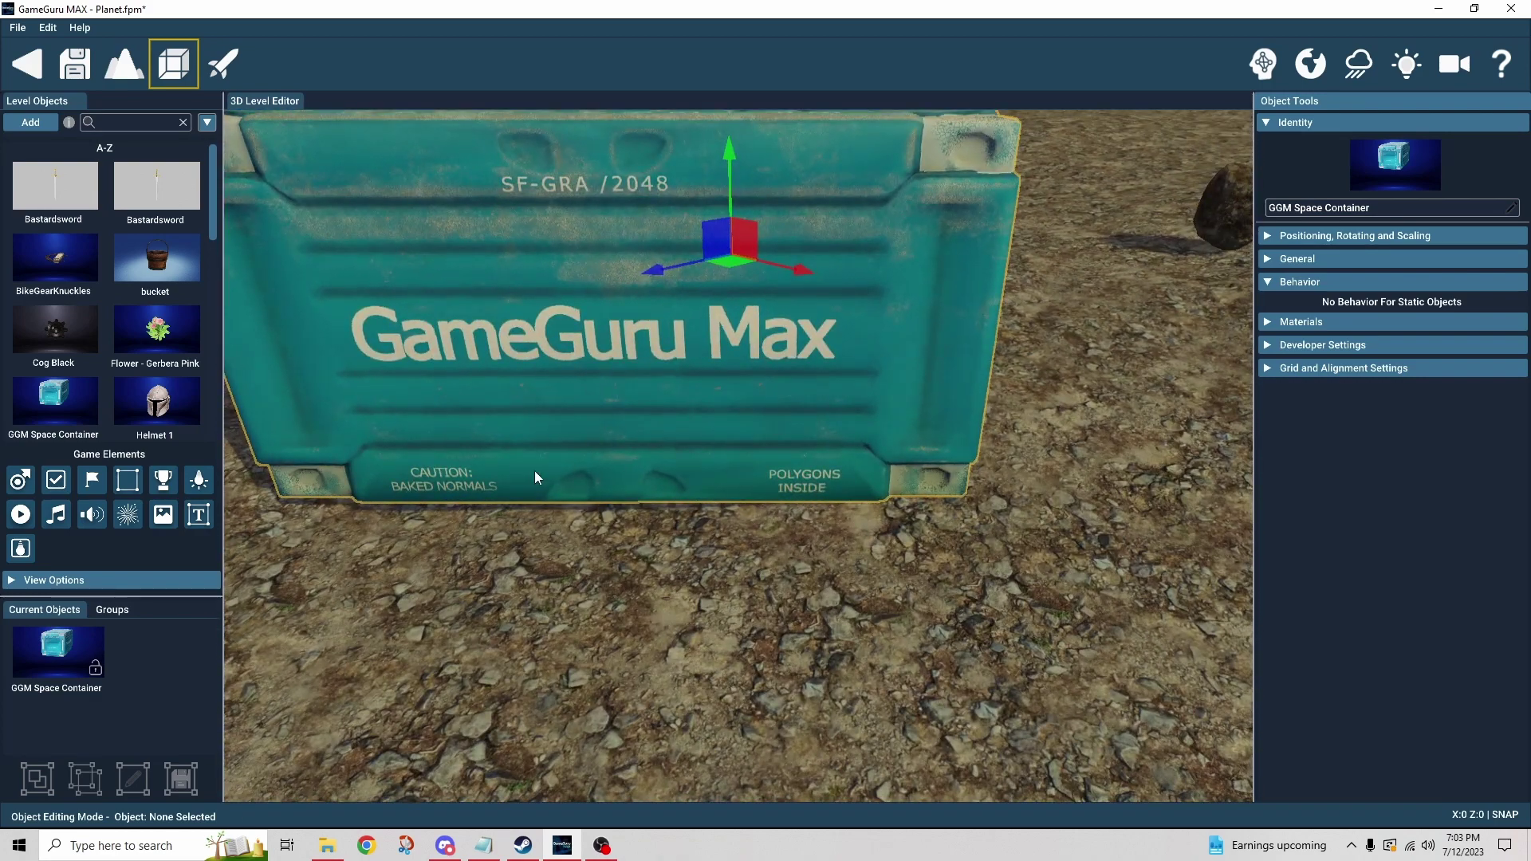
pyautogui.scroll(-4, 505, 522)
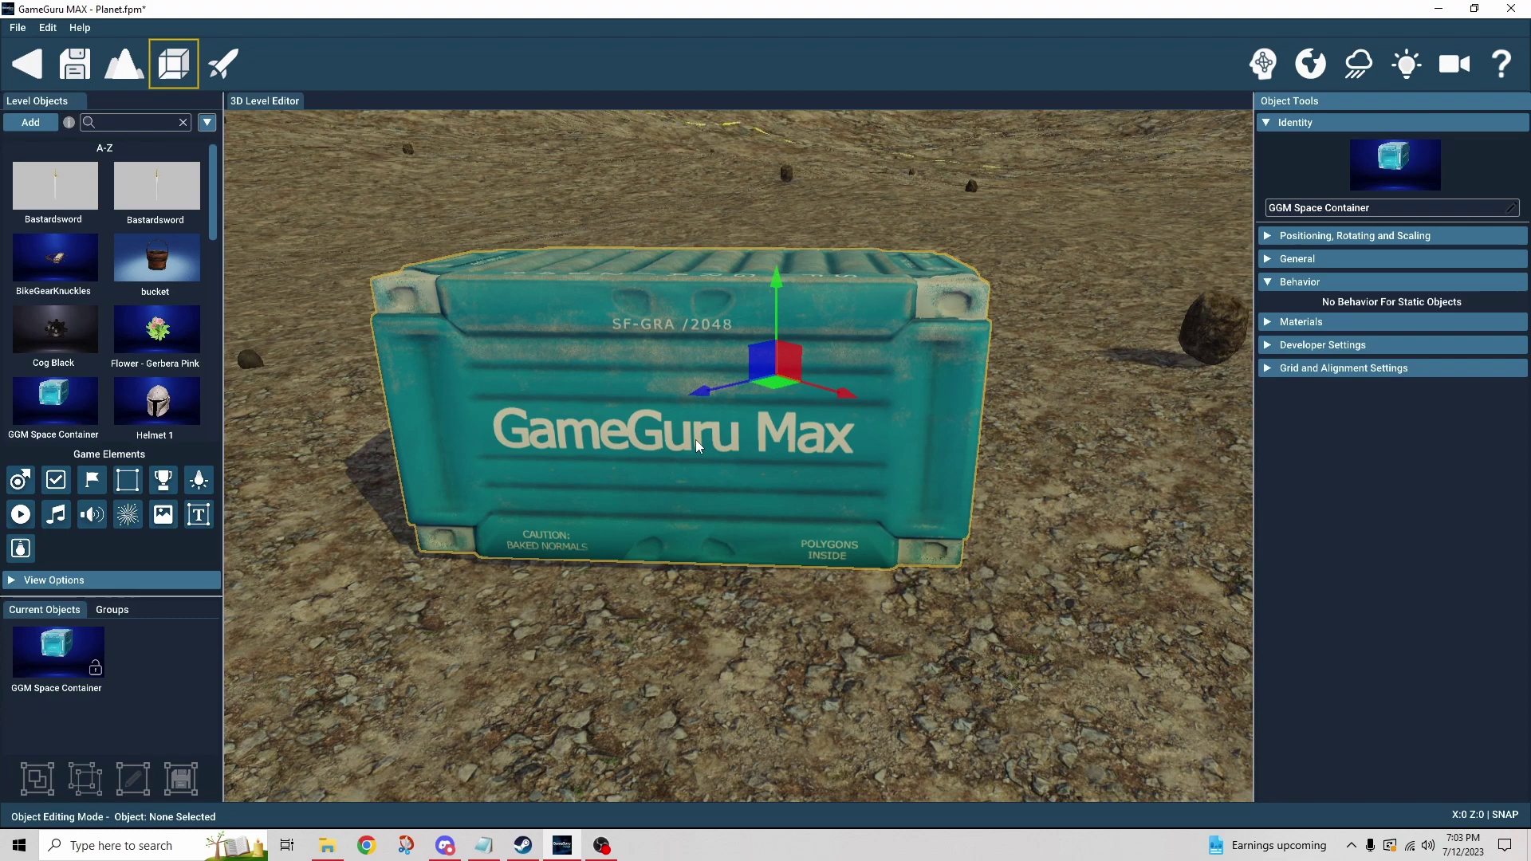
# Select Large Smooth Rock7 on the open ground past the container.
pyautogui.moveTo(695, 470); pyautogui.dragTo(849, 512, button='right')
pyautogui.press('w')
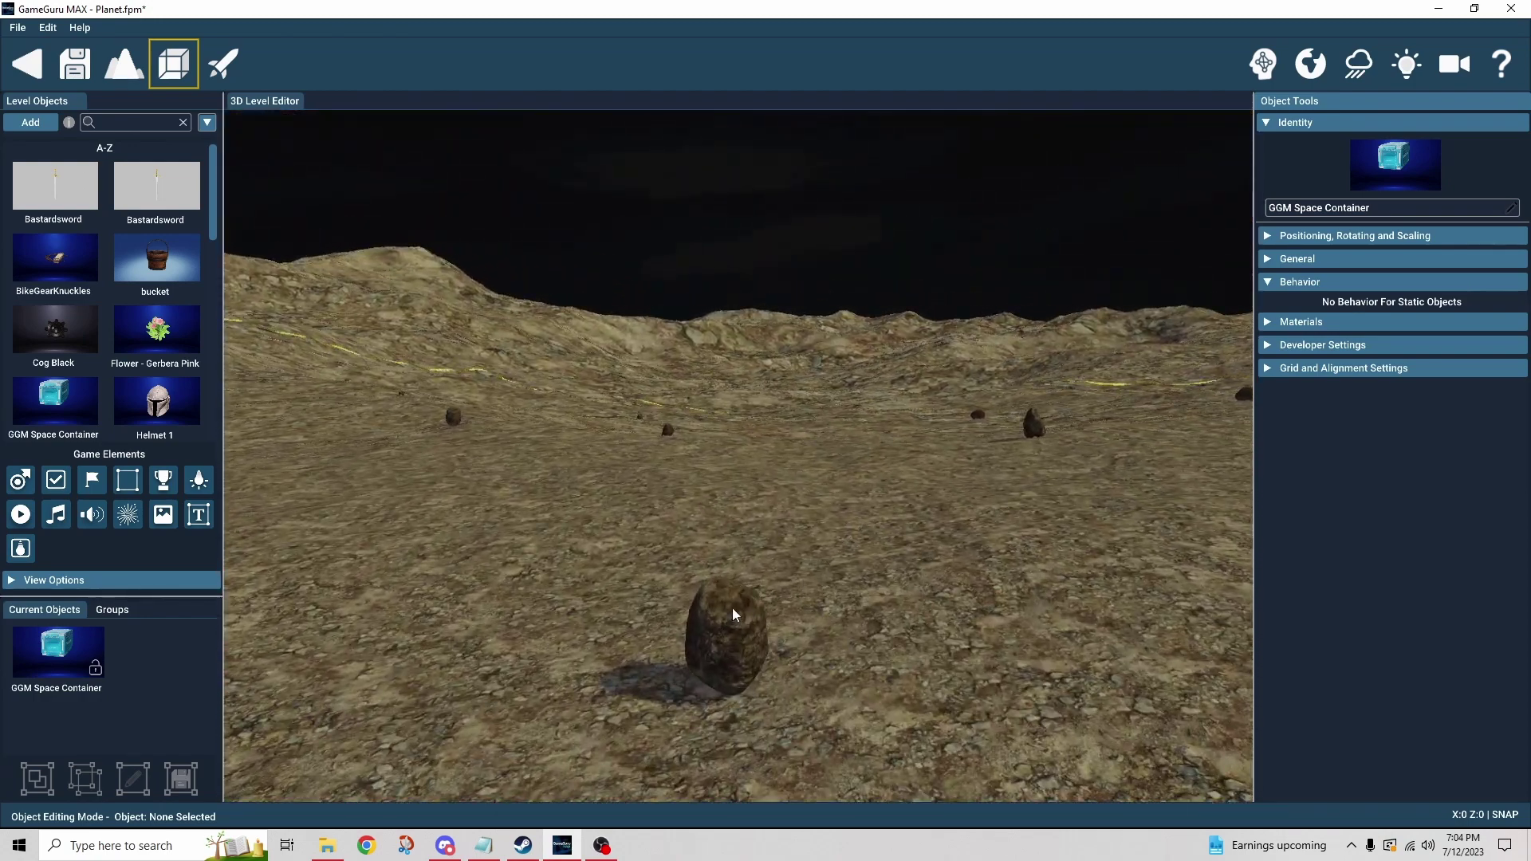
pyautogui.click(733, 611)
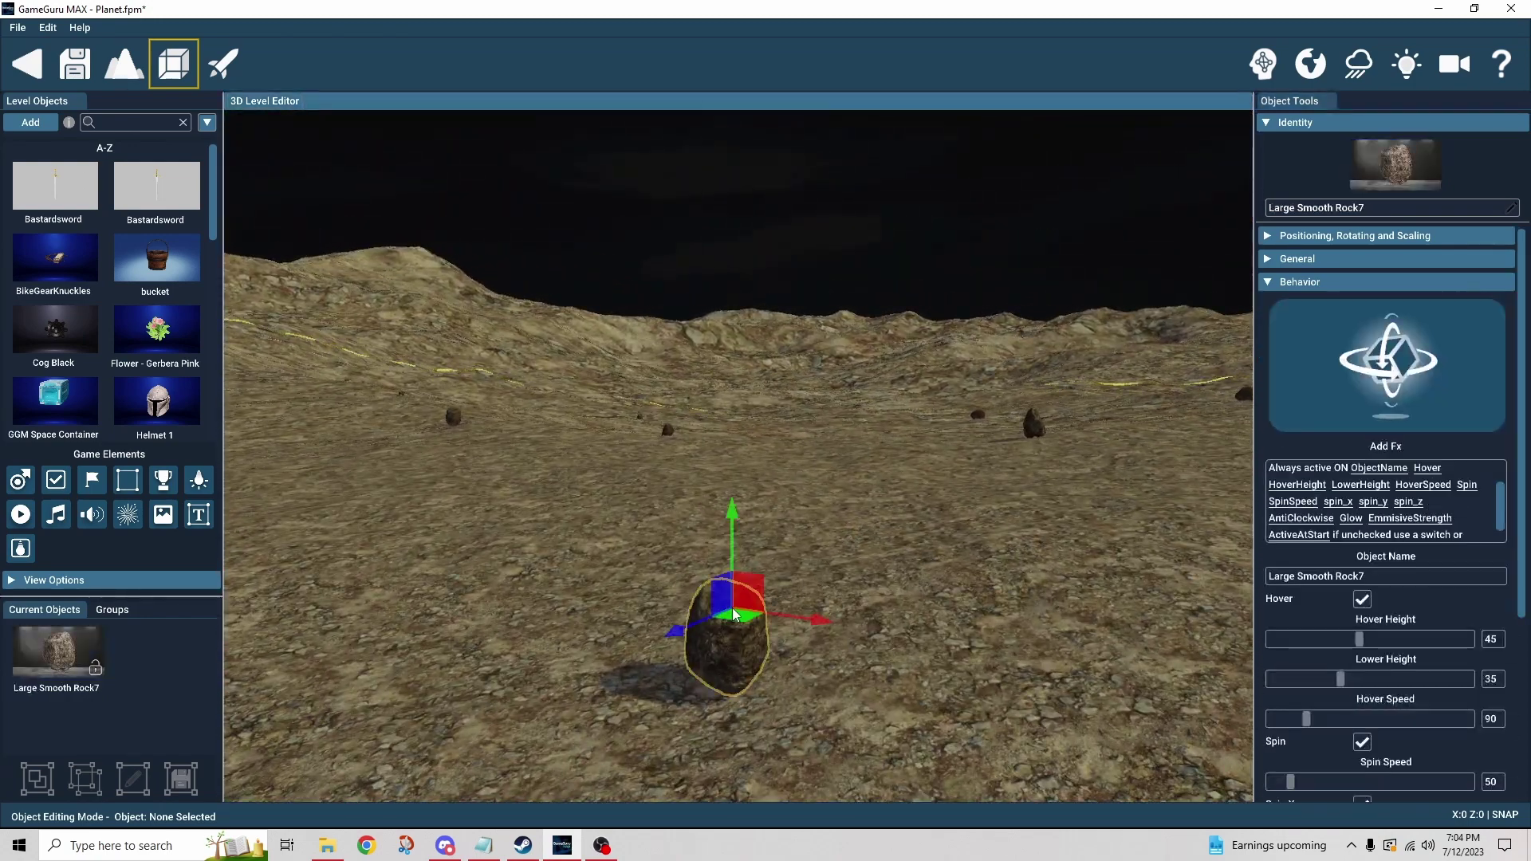
# Run the test level, walk past the container to watch the rock hover and spin, and exit the test.
pyautogui.click(226, 76)
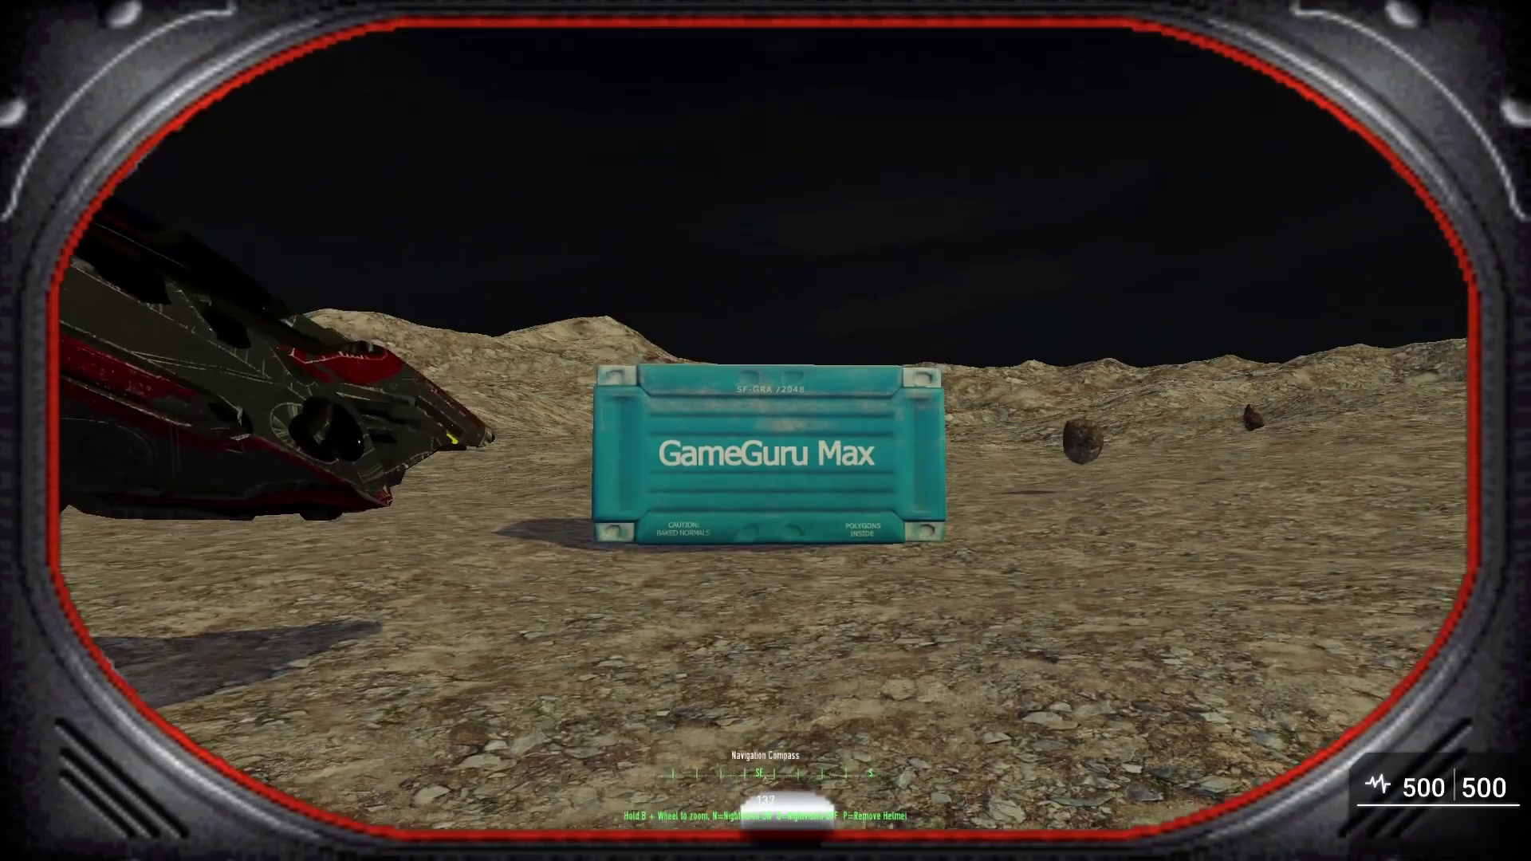
pyautogui.press('w')
pyautogui.press('w')
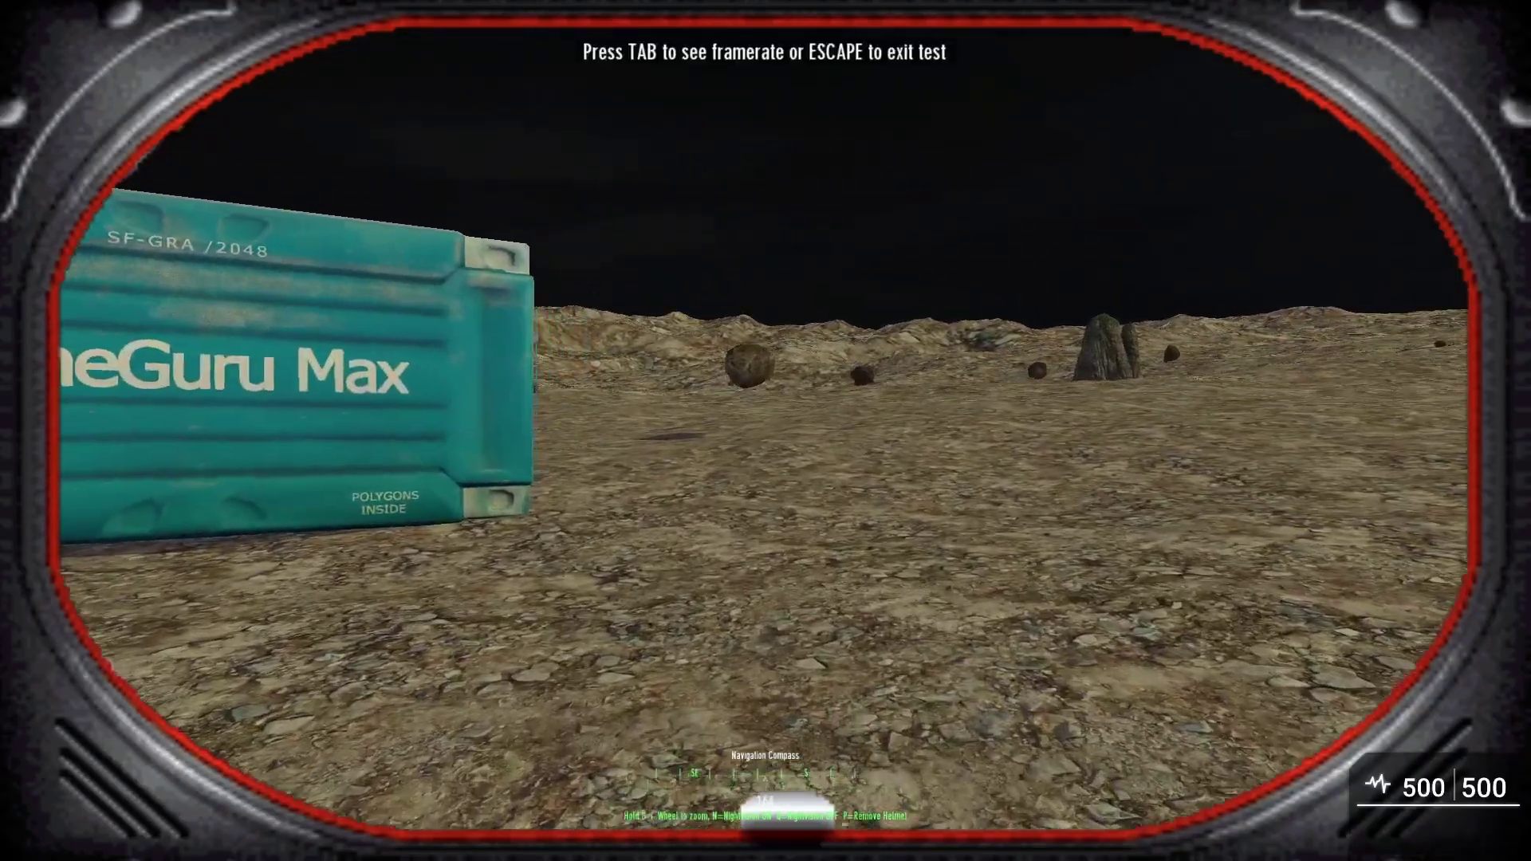
pyautogui.press('w')
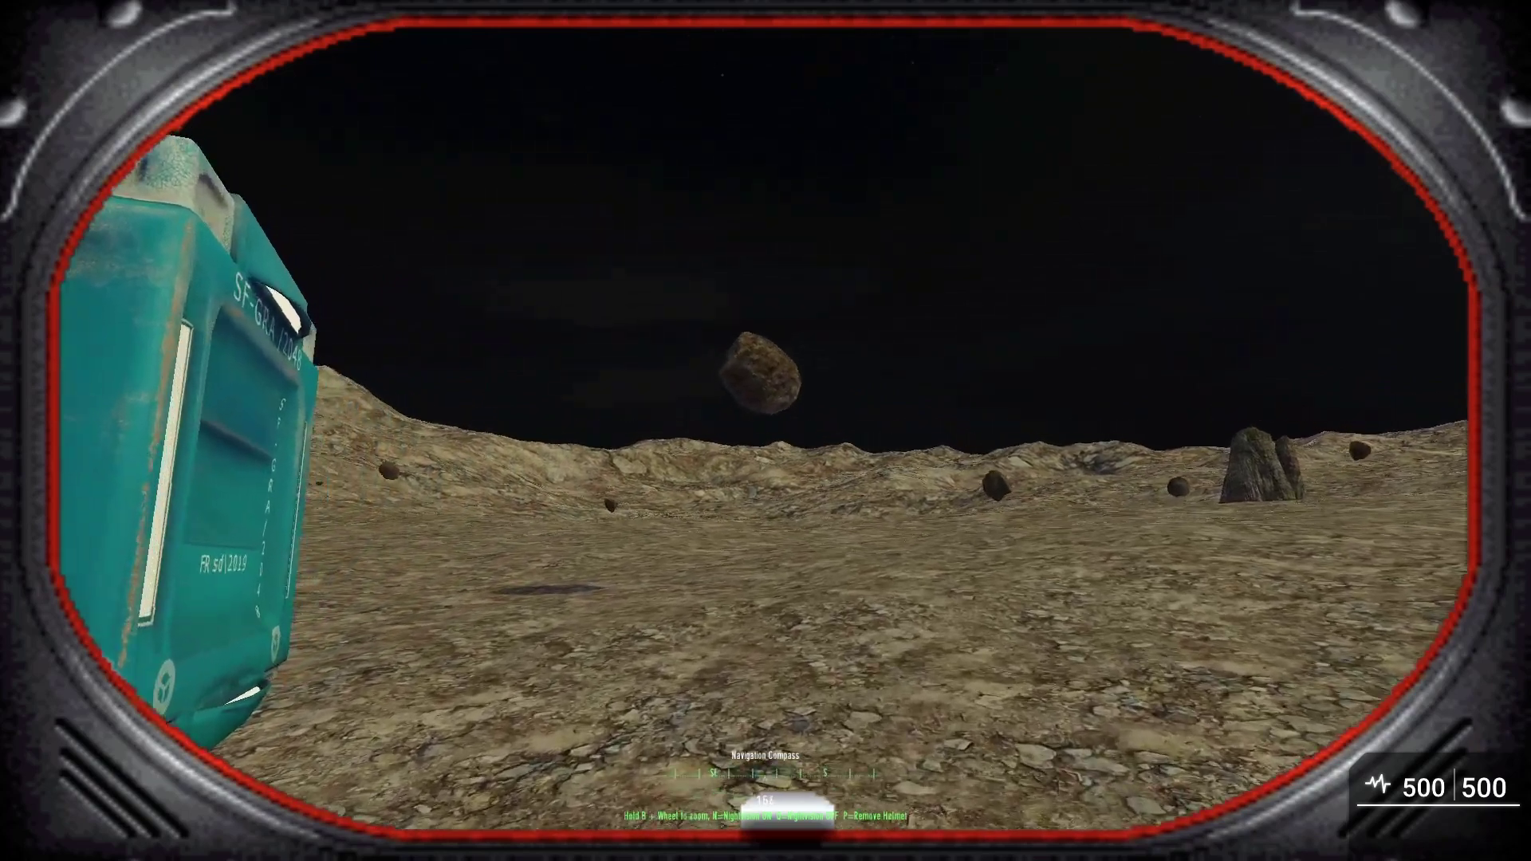
pyautogui.press('w')
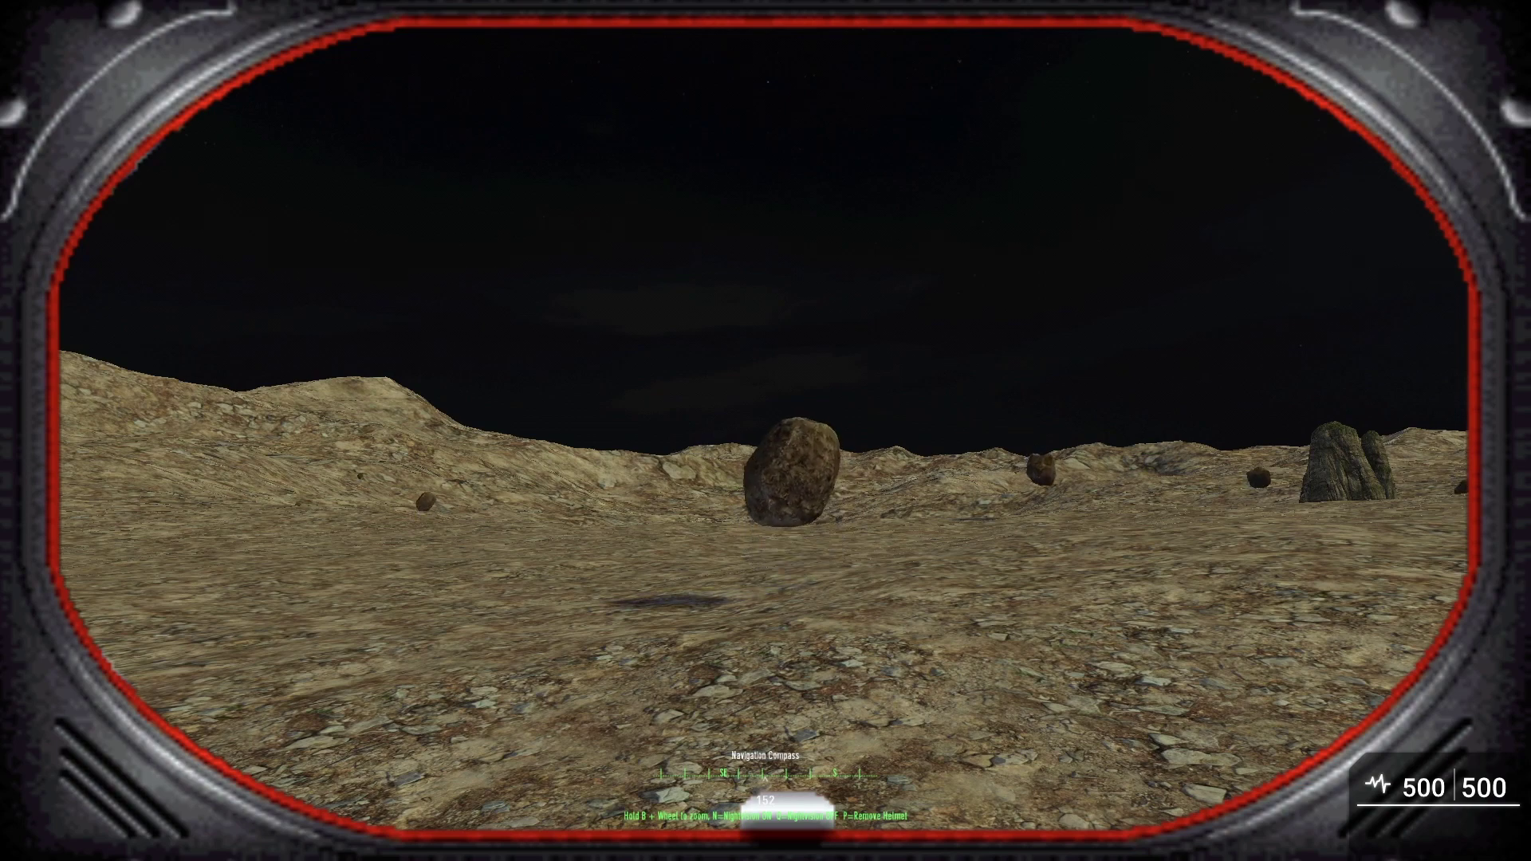
pyautogui.moveTo(765, 430)
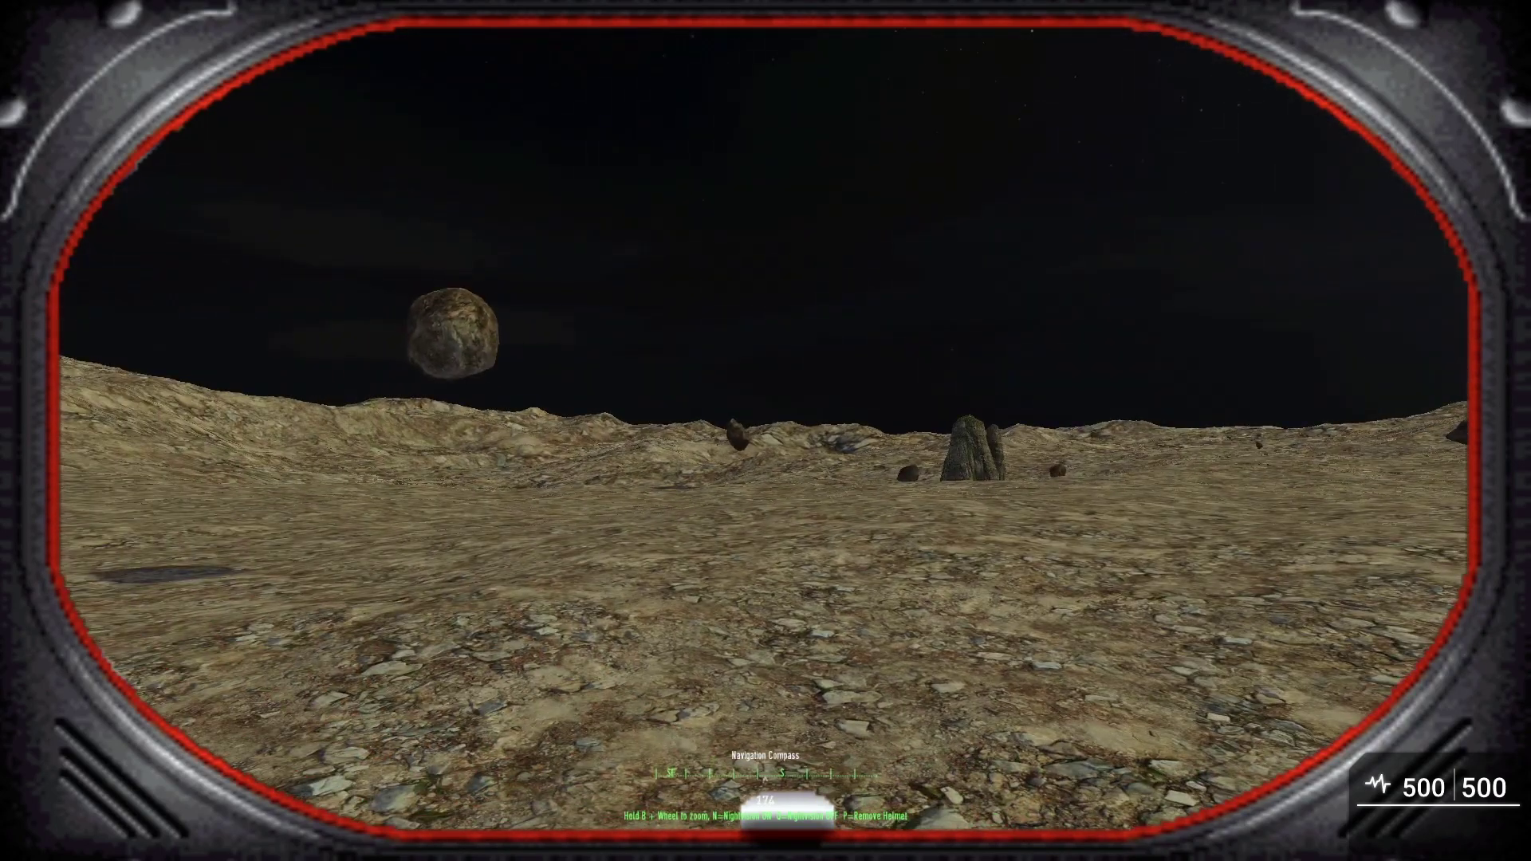
pyautogui.press('Escape')
# Select the glowing meteor and review its Add Fx spin axes, Glow and Emmisive Strength settings.
pyautogui.scroll(-3, 797, 530)
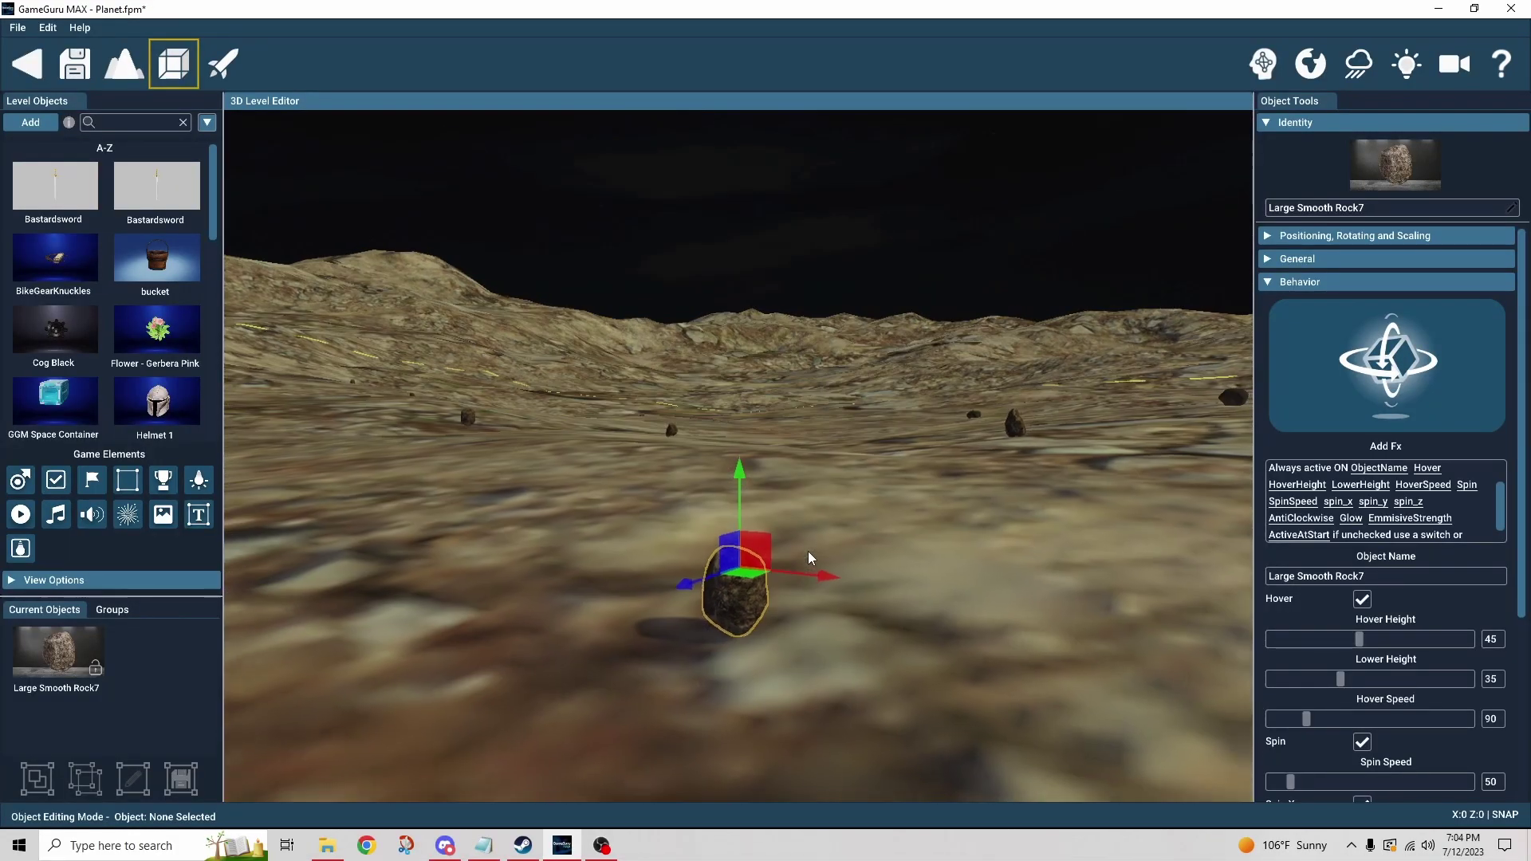
pyautogui.moveTo(998, 552); pyautogui.dragTo(594, 493, button='right')
pyautogui.press('w')
pyautogui.scroll(5, 973, 540)
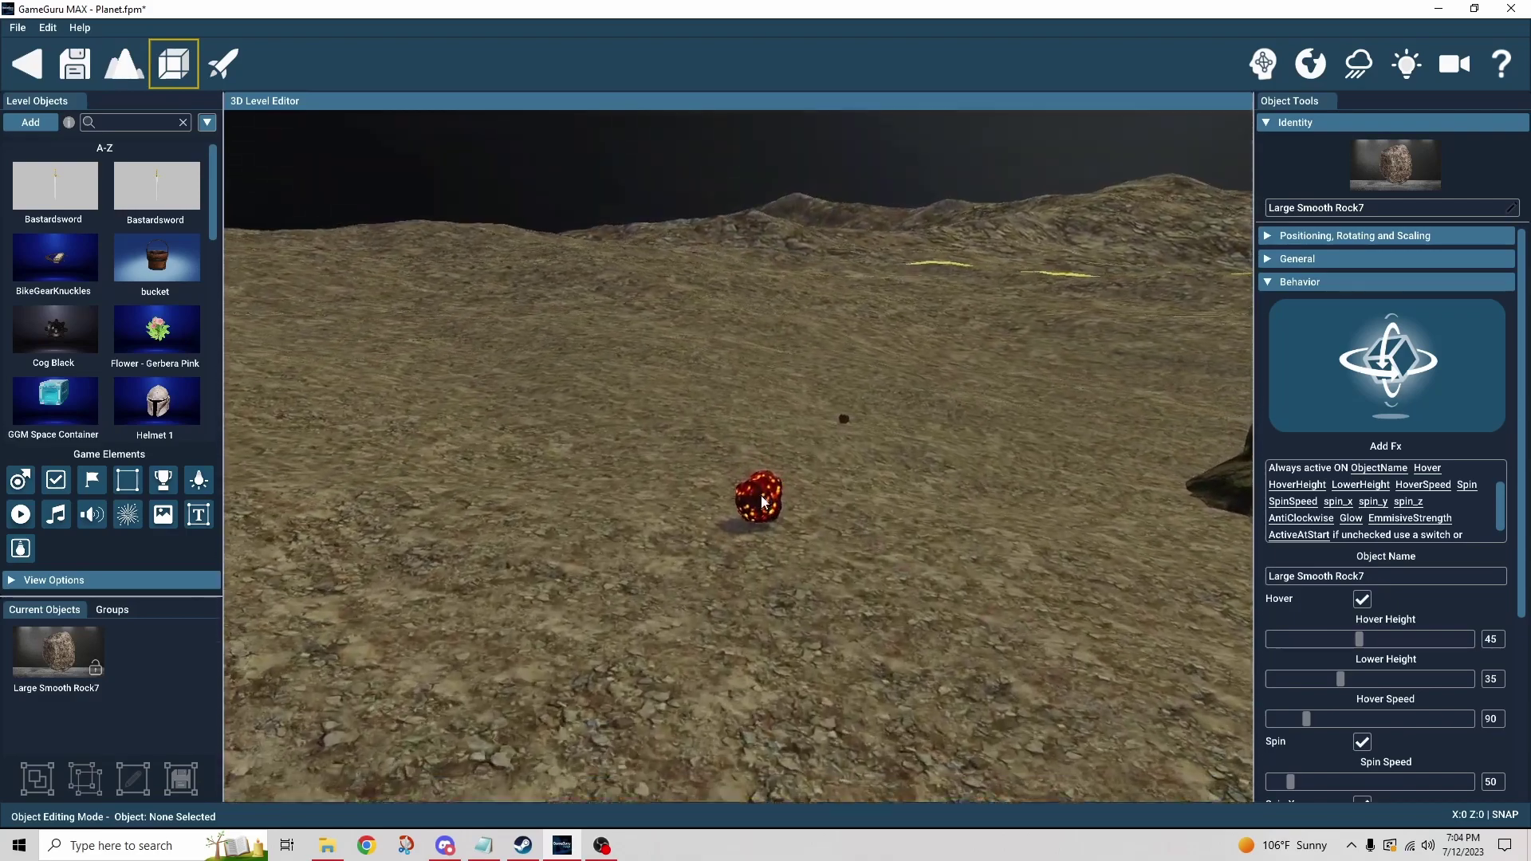
pyautogui.click(763, 502)
pyautogui.scroll(3, 829, 539)
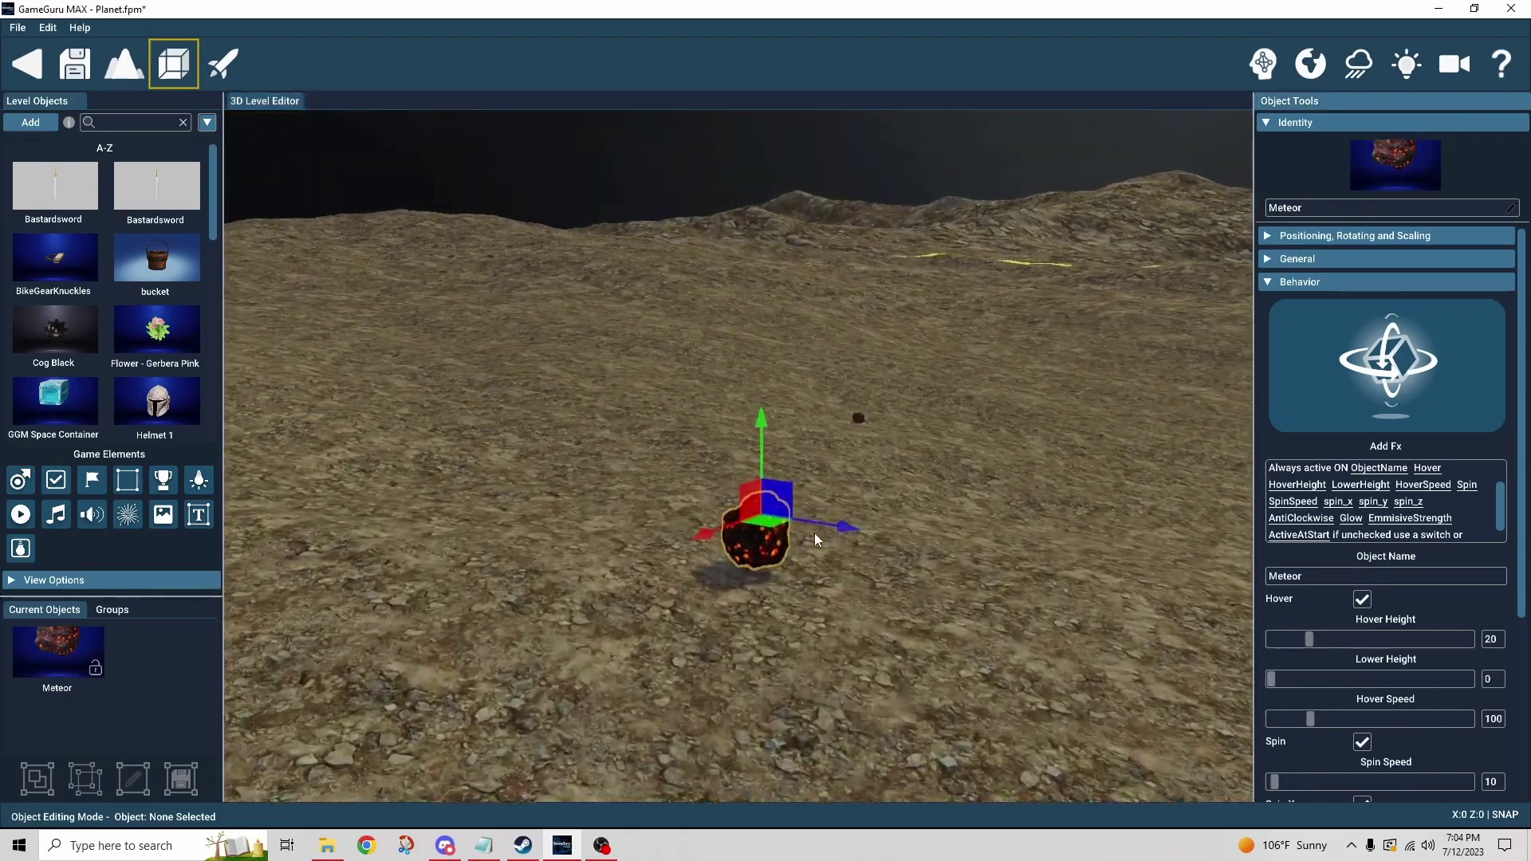
pyautogui.scroll(1, 878, 556)
pyautogui.click(1029, 574)
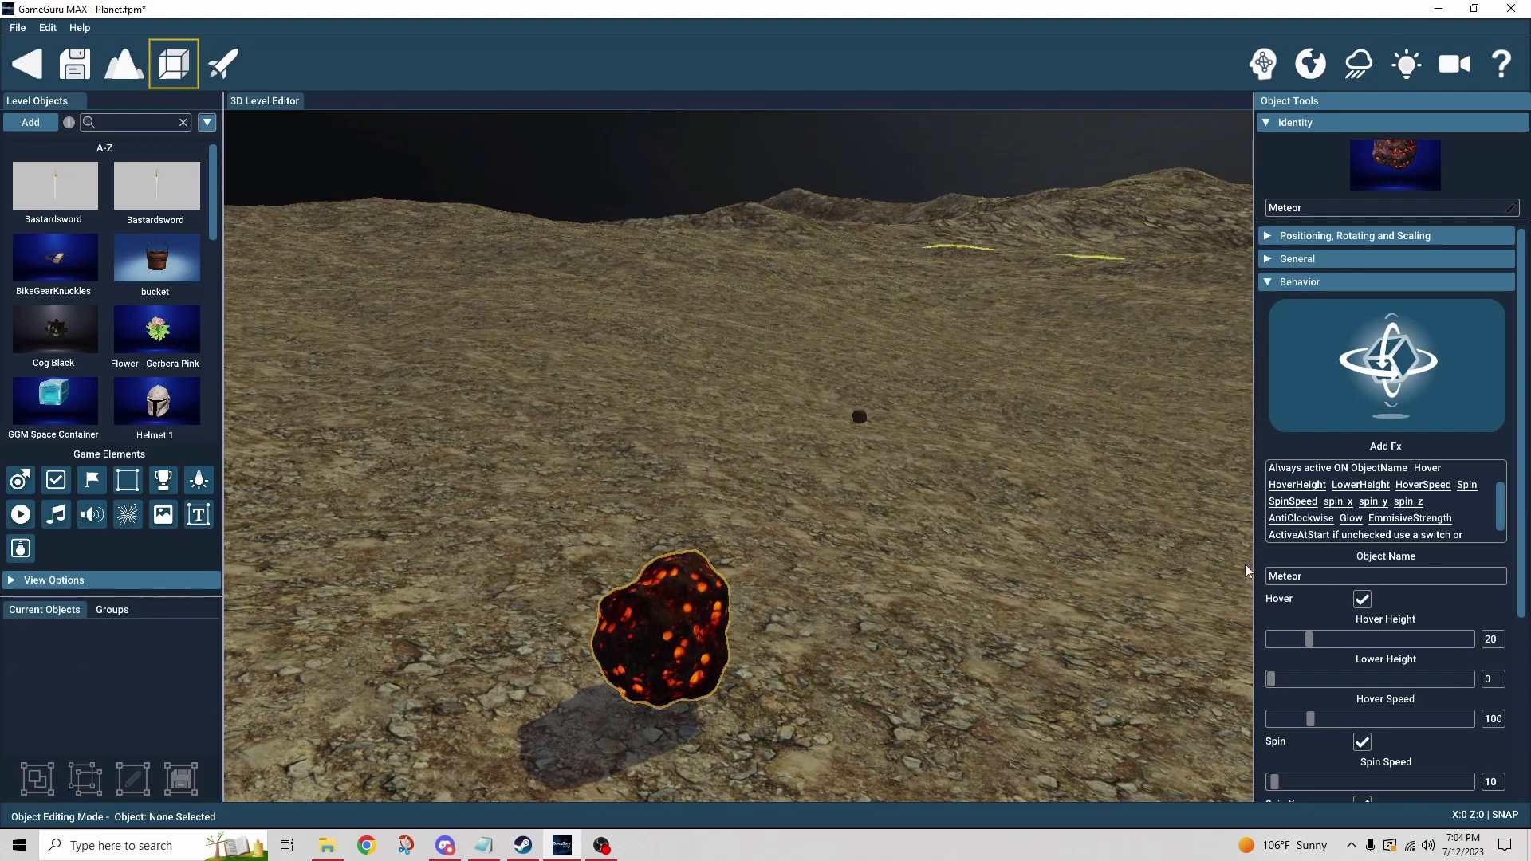
pyautogui.scroll(-5, 1264, 562)
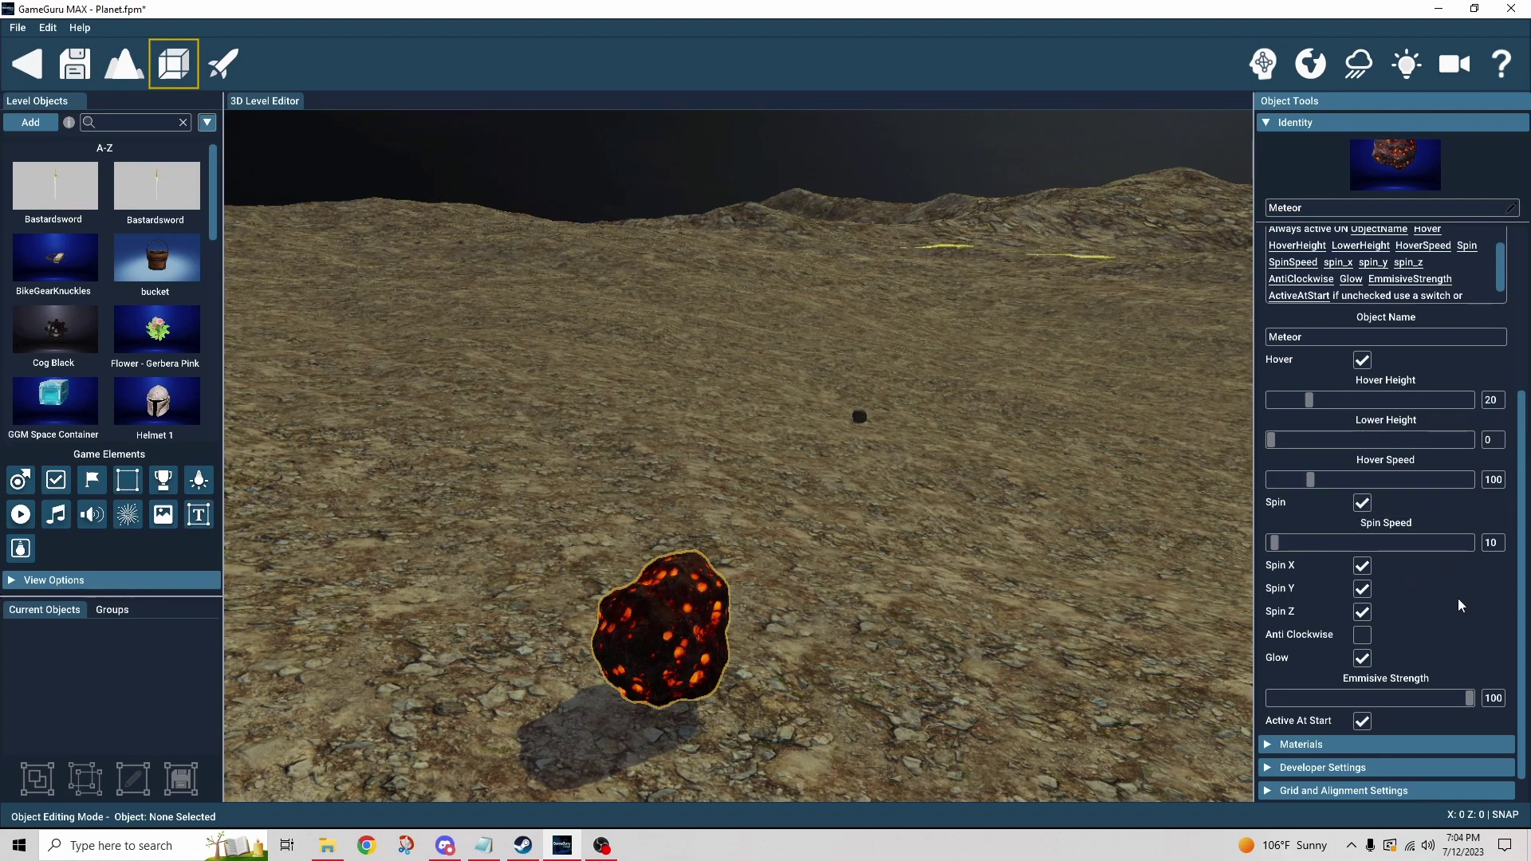
pyautogui.moveTo(1052, 623)
pyautogui.mouseDown(button='right')
pyautogui.moveTo(973, 640)
pyautogui.moveTo(968, 601)
pyautogui.moveTo(1054, 630)
pyautogui.mouseUp(button='right')
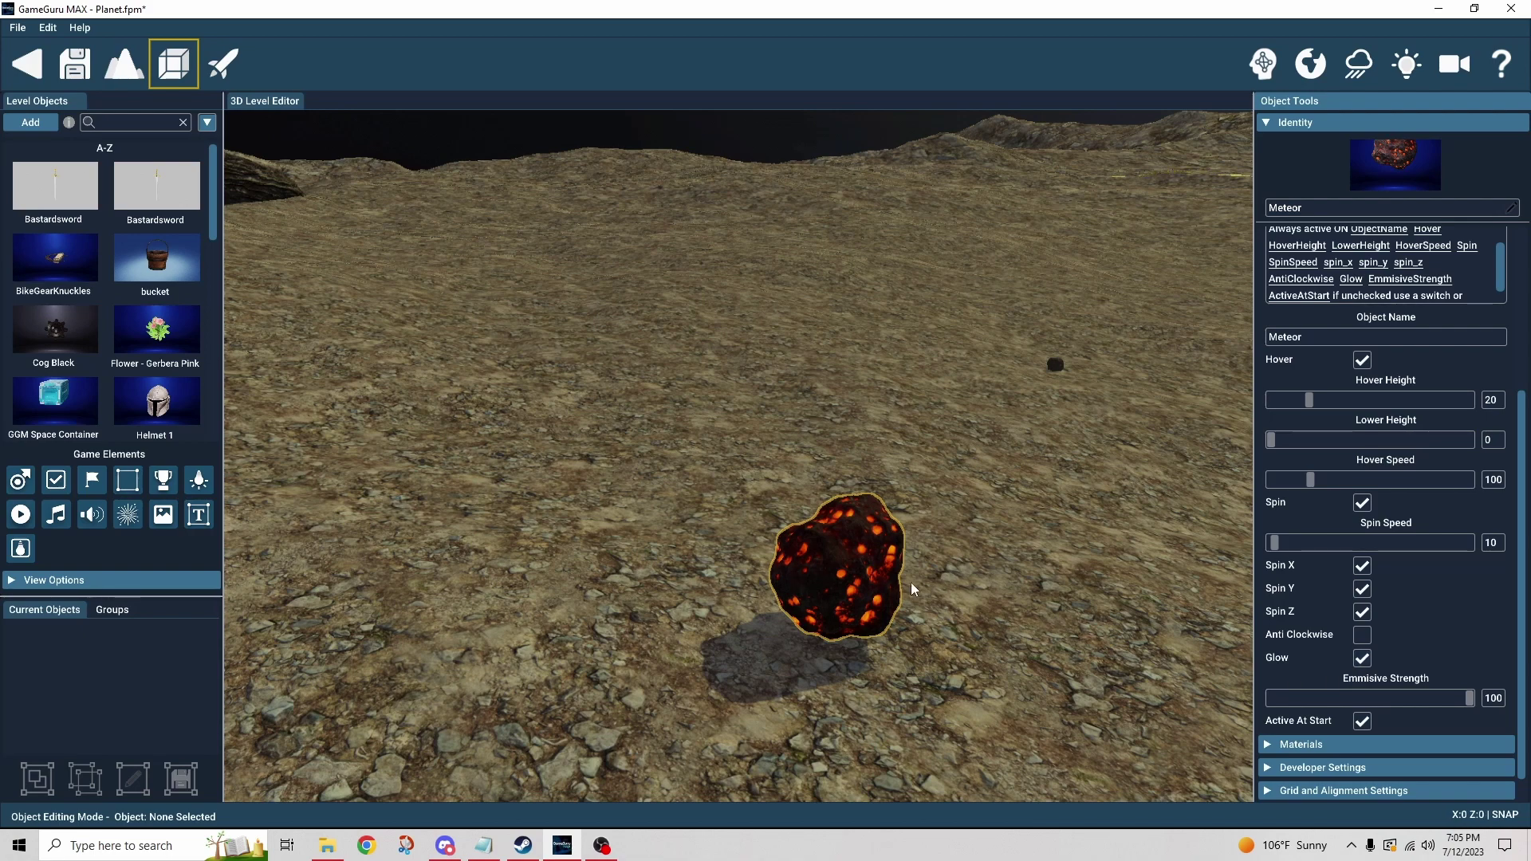
# Cross the terrain from the meteor and select Large Rough Rock7 to view its Add Fx settings.
pyautogui.moveTo(931, 548); pyautogui.dragTo(1117, 661, button='right')
pyautogui.press('a')
pyautogui.moveTo(993, 622); pyautogui.dragTo(1092, 637, button='right')
pyautogui.press('w')
pyautogui.press('d')
pyautogui.press('s')
pyautogui.press('a')
pyautogui.press('w')
pyautogui.press('s')
pyautogui.press('a')
pyautogui.moveTo(901, 640)
pyautogui.mouseDown(button='right')
pyautogui.moveTo(977, 643)
pyautogui.moveTo(869, 641)
pyautogui.moveTo(853, 685)
pyautogui.moveTo(877, 642)
pyautogui.mouseUp(button='right')
pyautogui.click(744, 667)
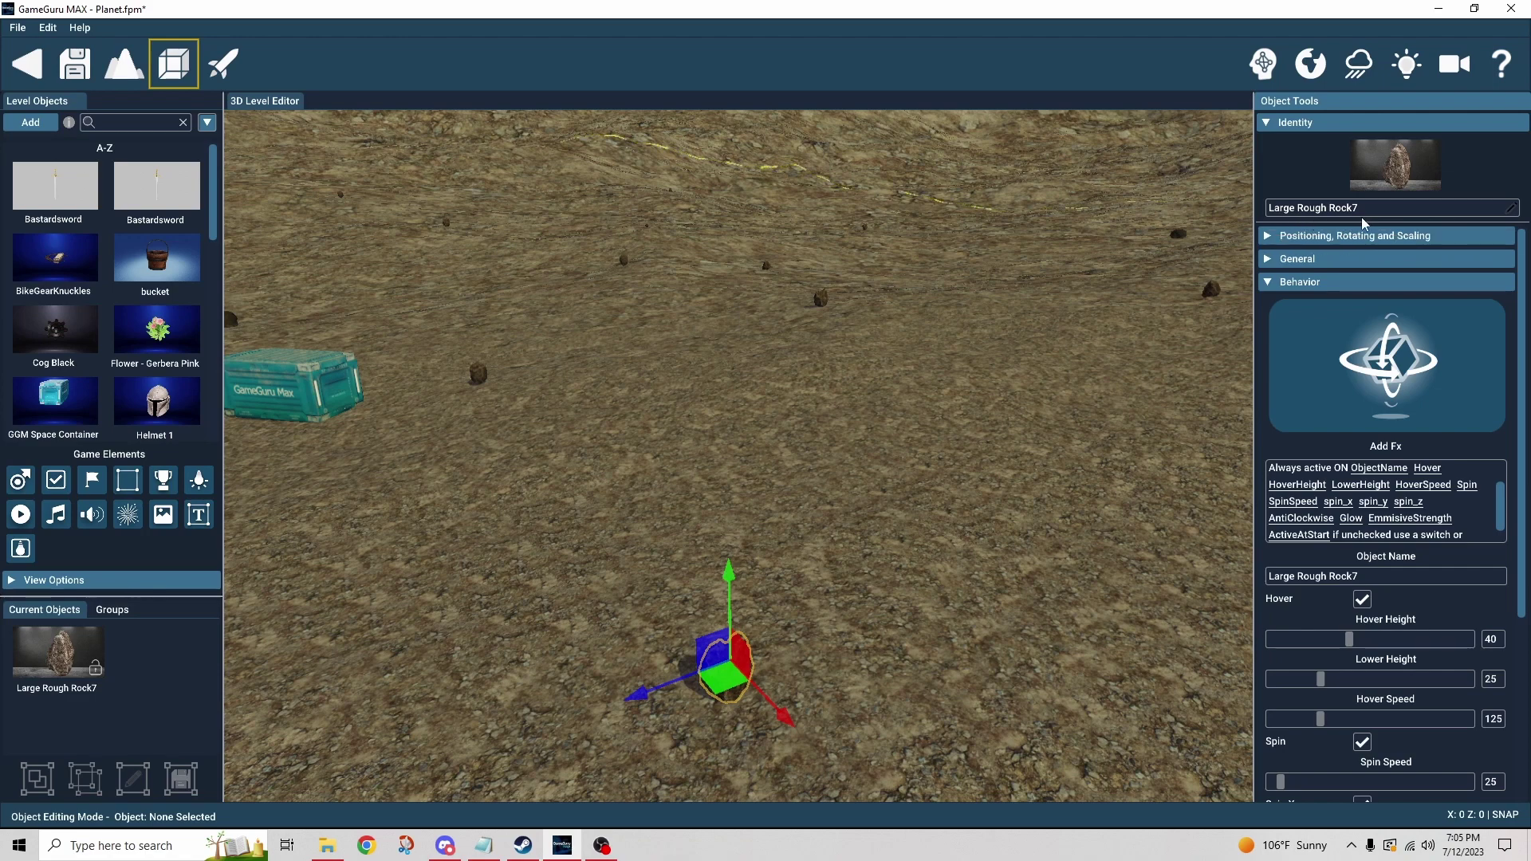
# Display the level objects as a Detailed Object List and expand the Large Rough Rock group.
pyautogui.click(206, 122)
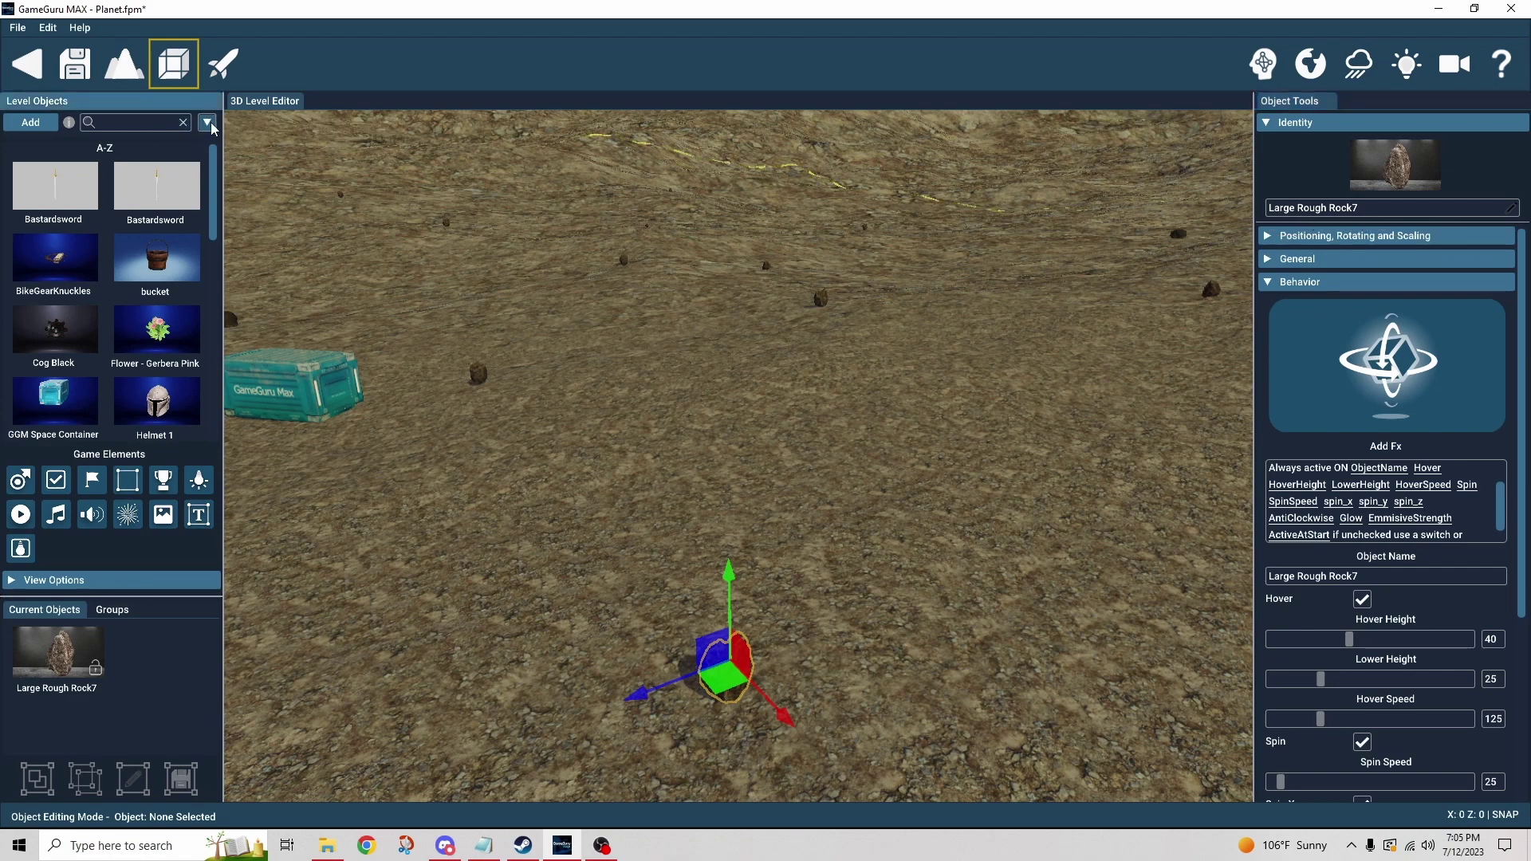
pyautogui.click(175, 206)
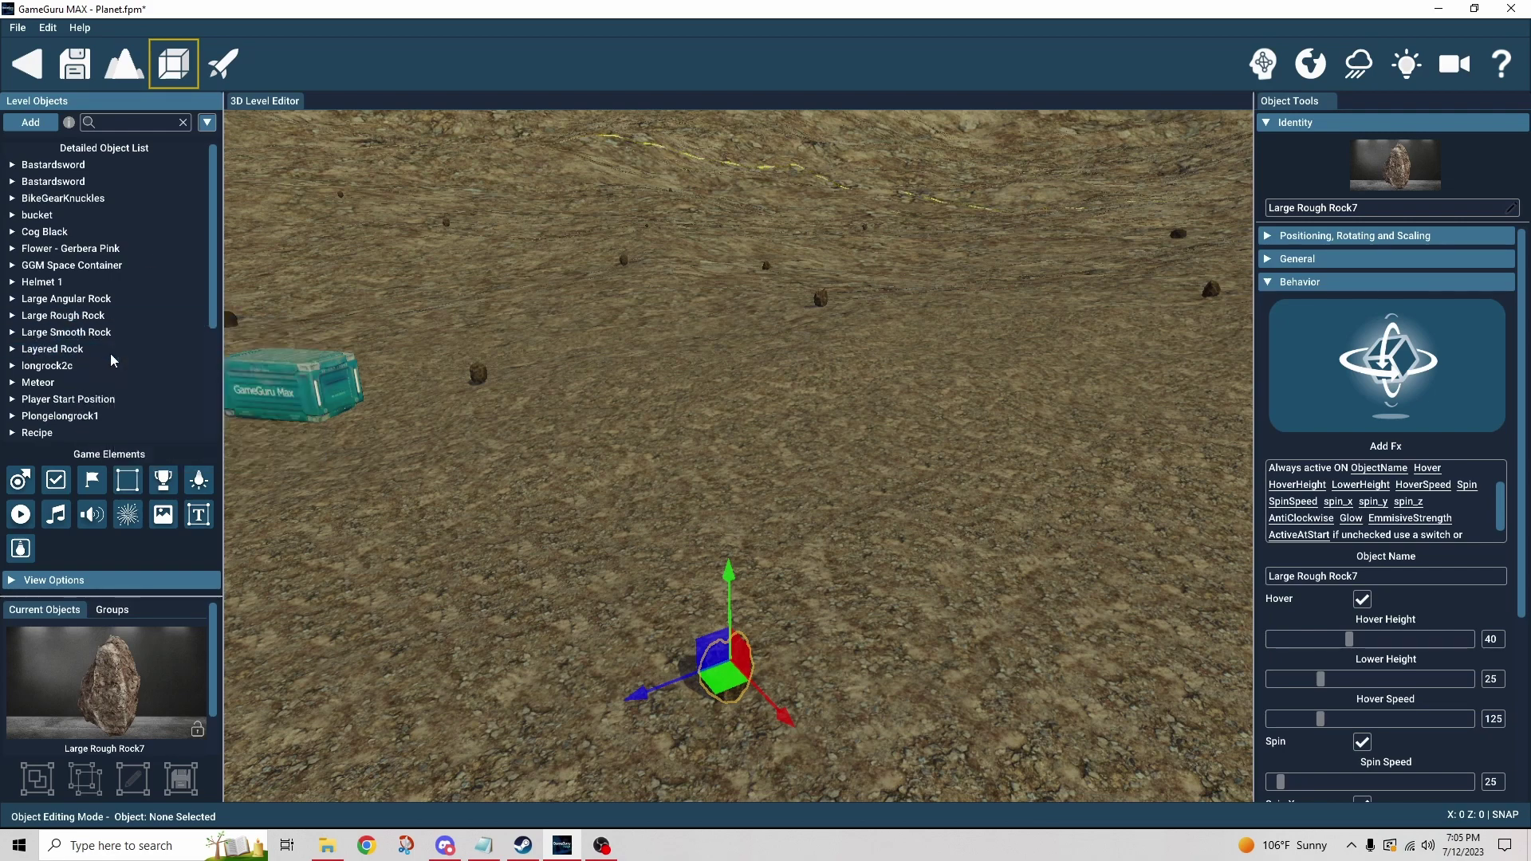
pyautogui.click(12, 316)
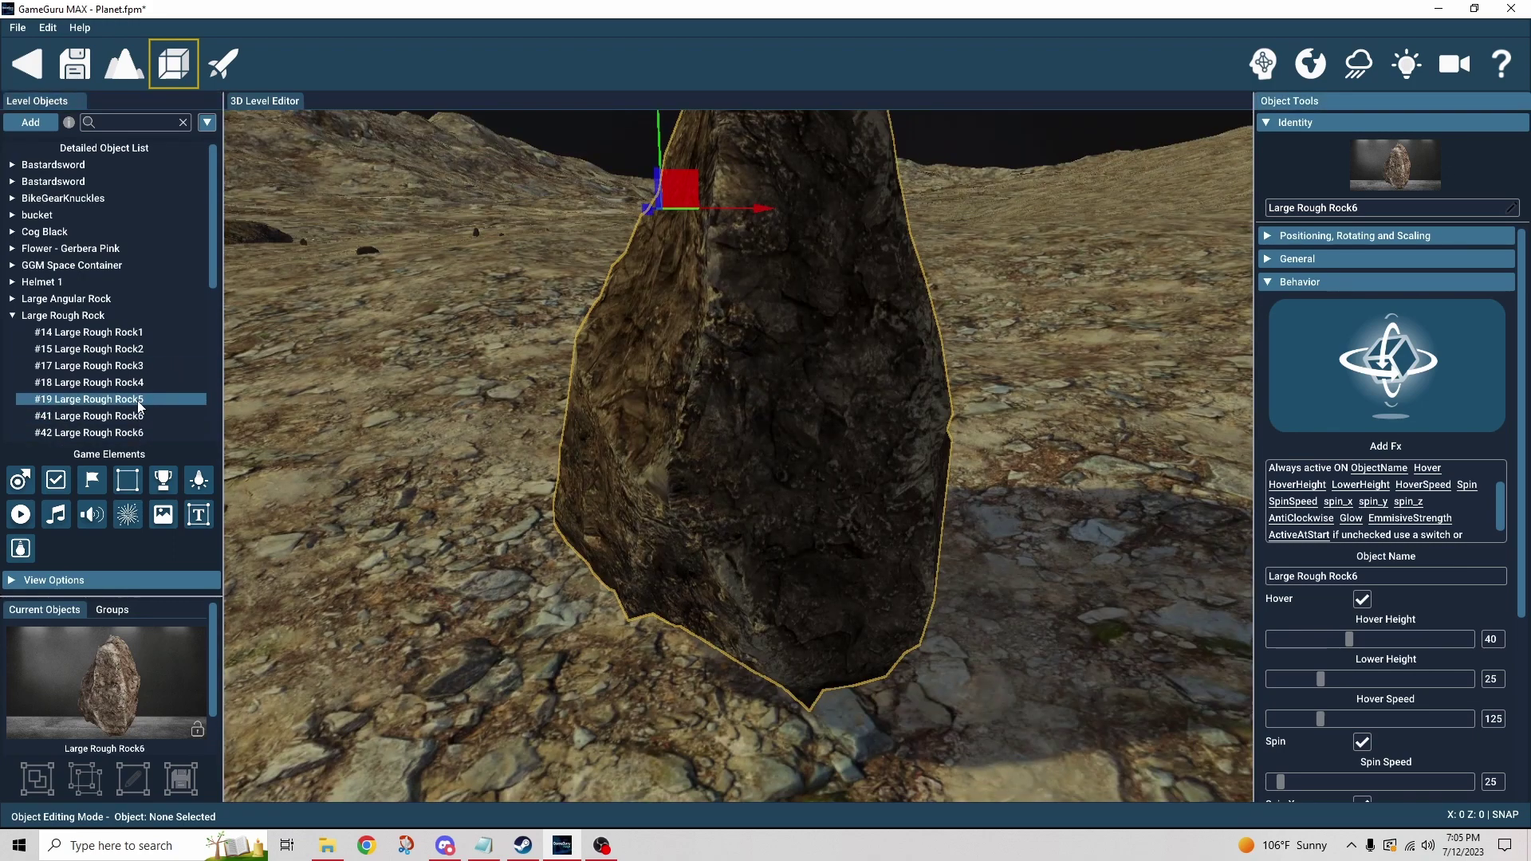
# Select the Large Rough Rock entries #14 through #42 individually to compare their object names, including both named Large Rough Rock6.
pyautogui.click(138, 399)
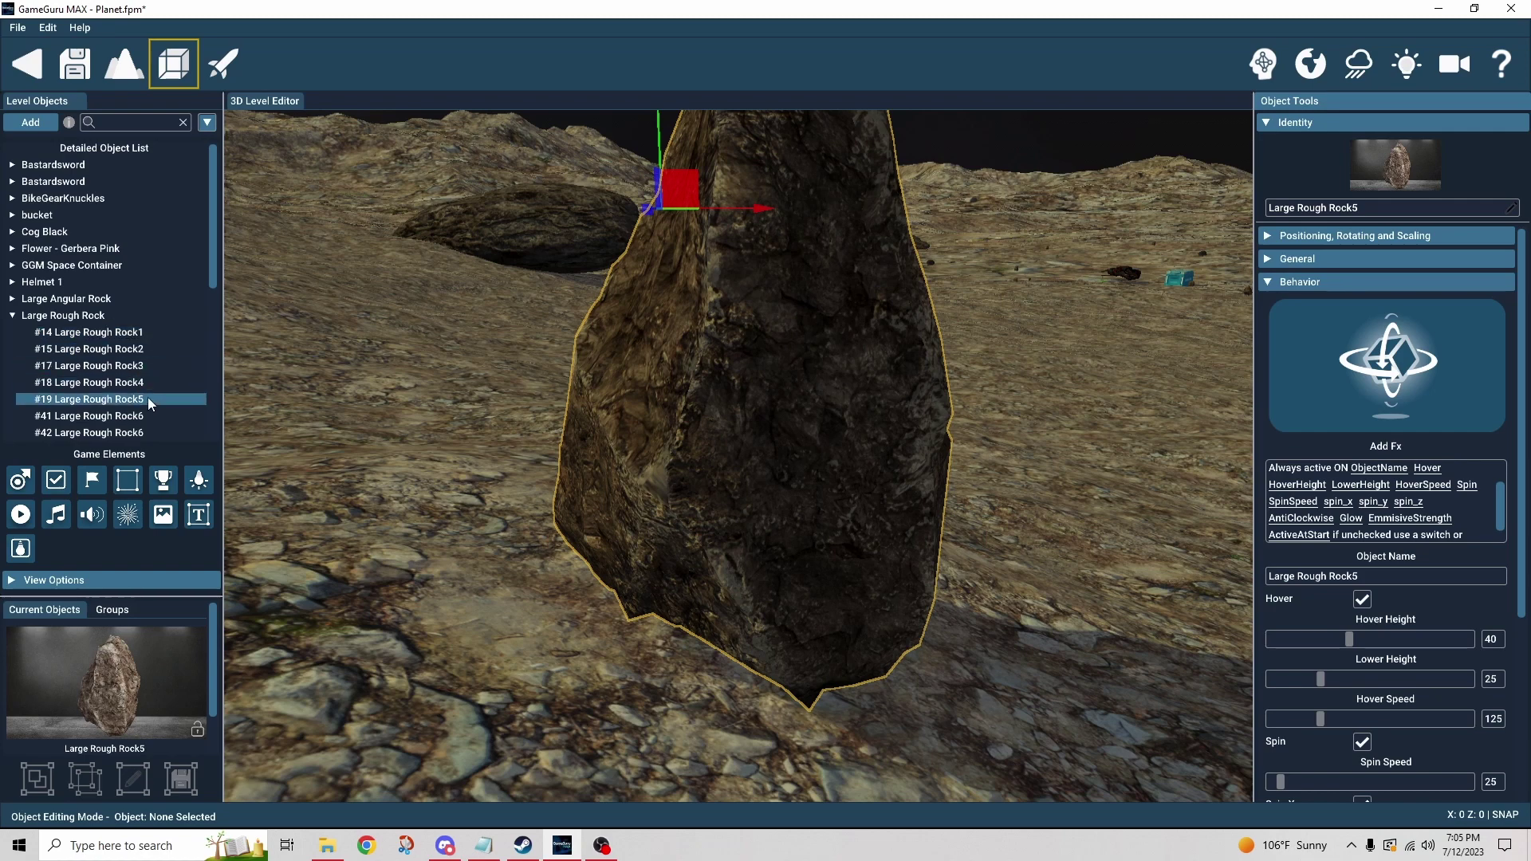
pyautogui.click(147, 332)
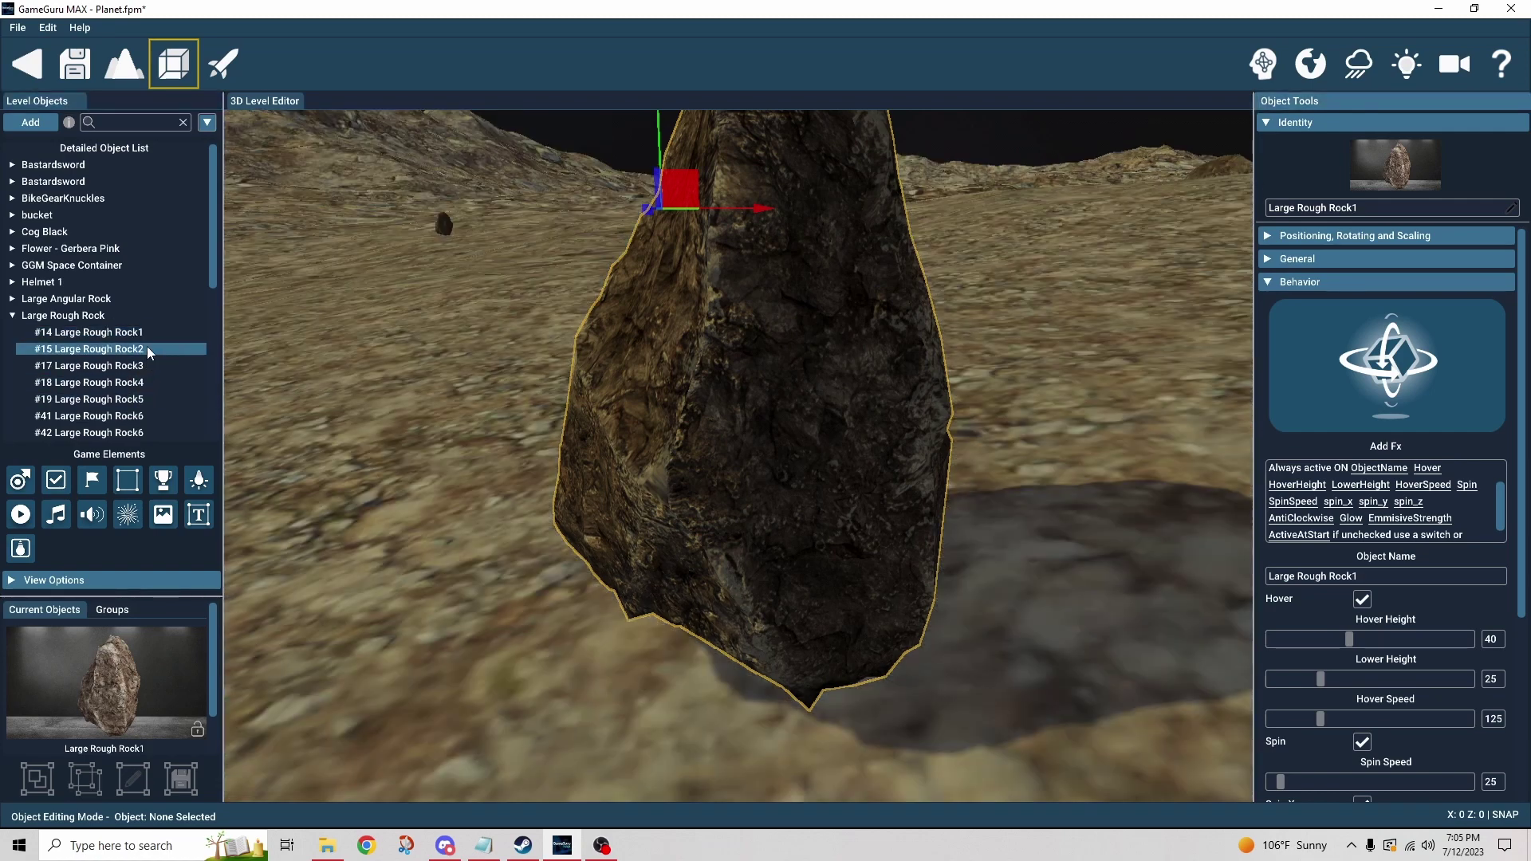
pyautogui.click(147, 348)
pyautogui.click(147, 365)
pyautogui.click(145, 380)
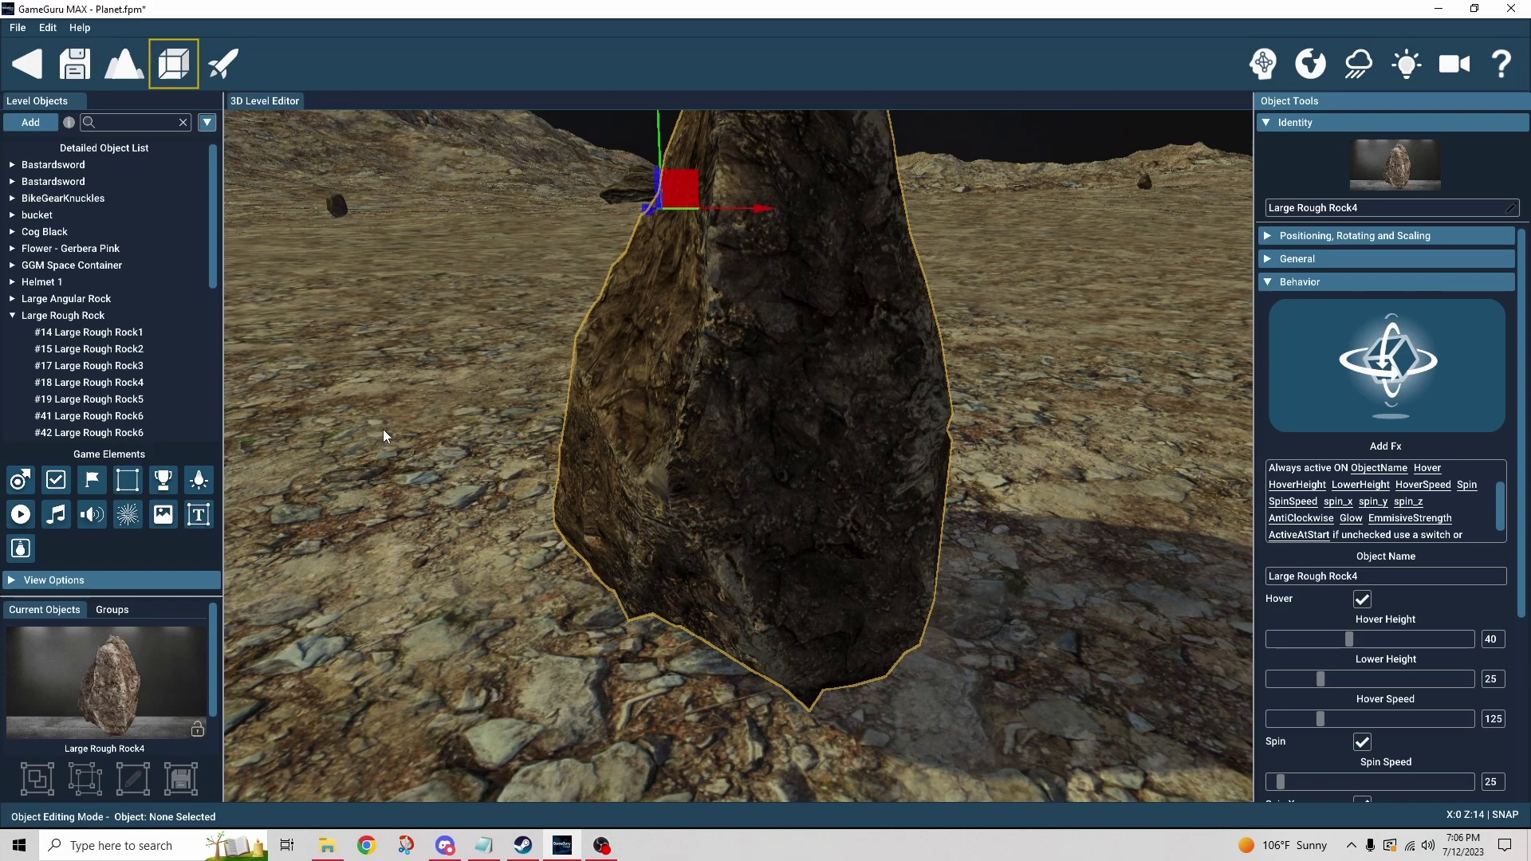
pyautogui.click(133, 435)
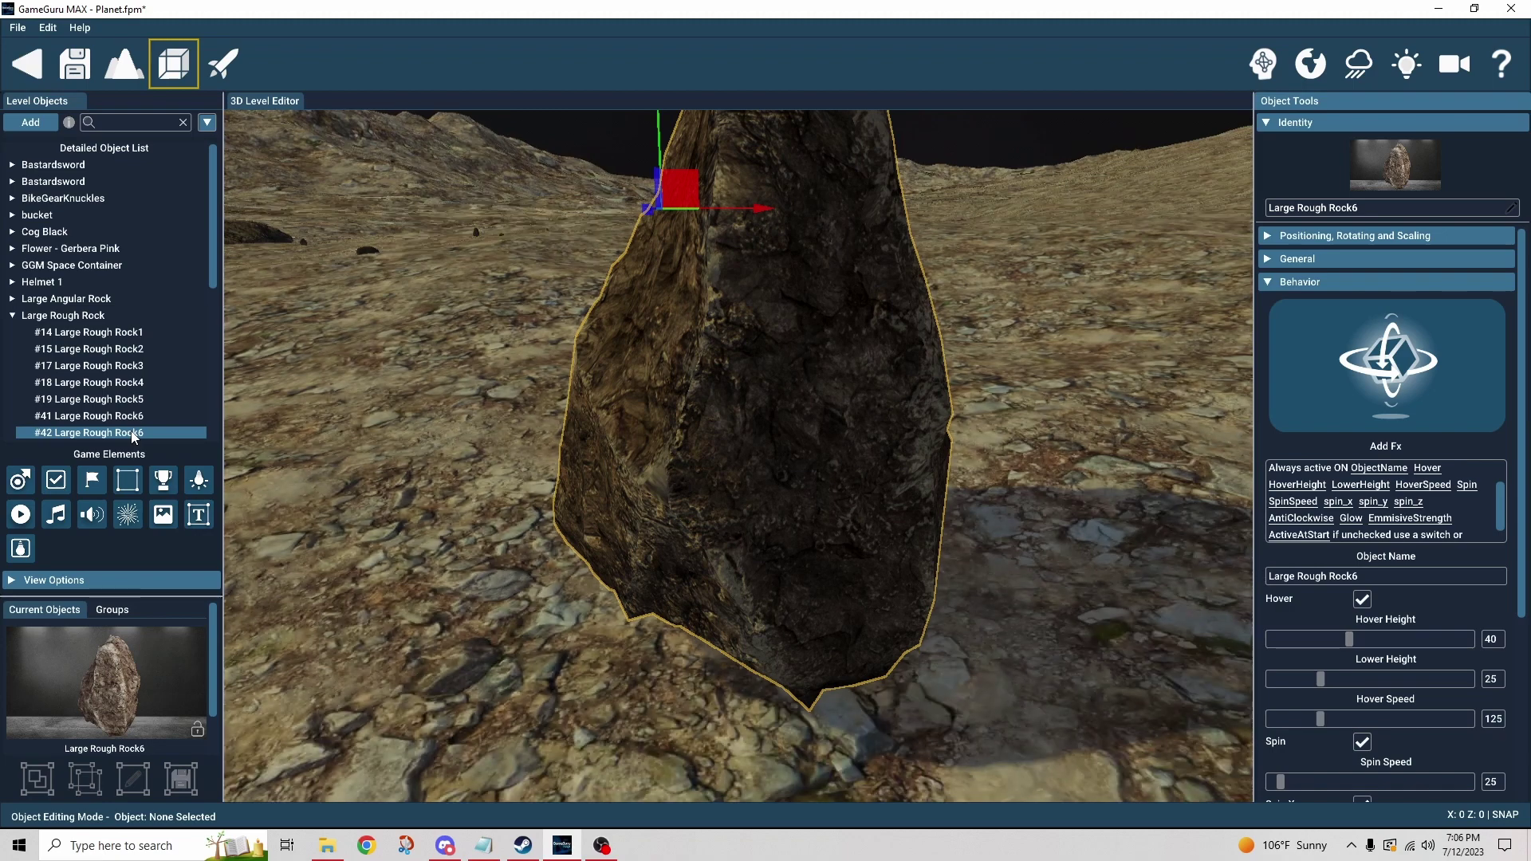
pyautogui.click(142, 418)
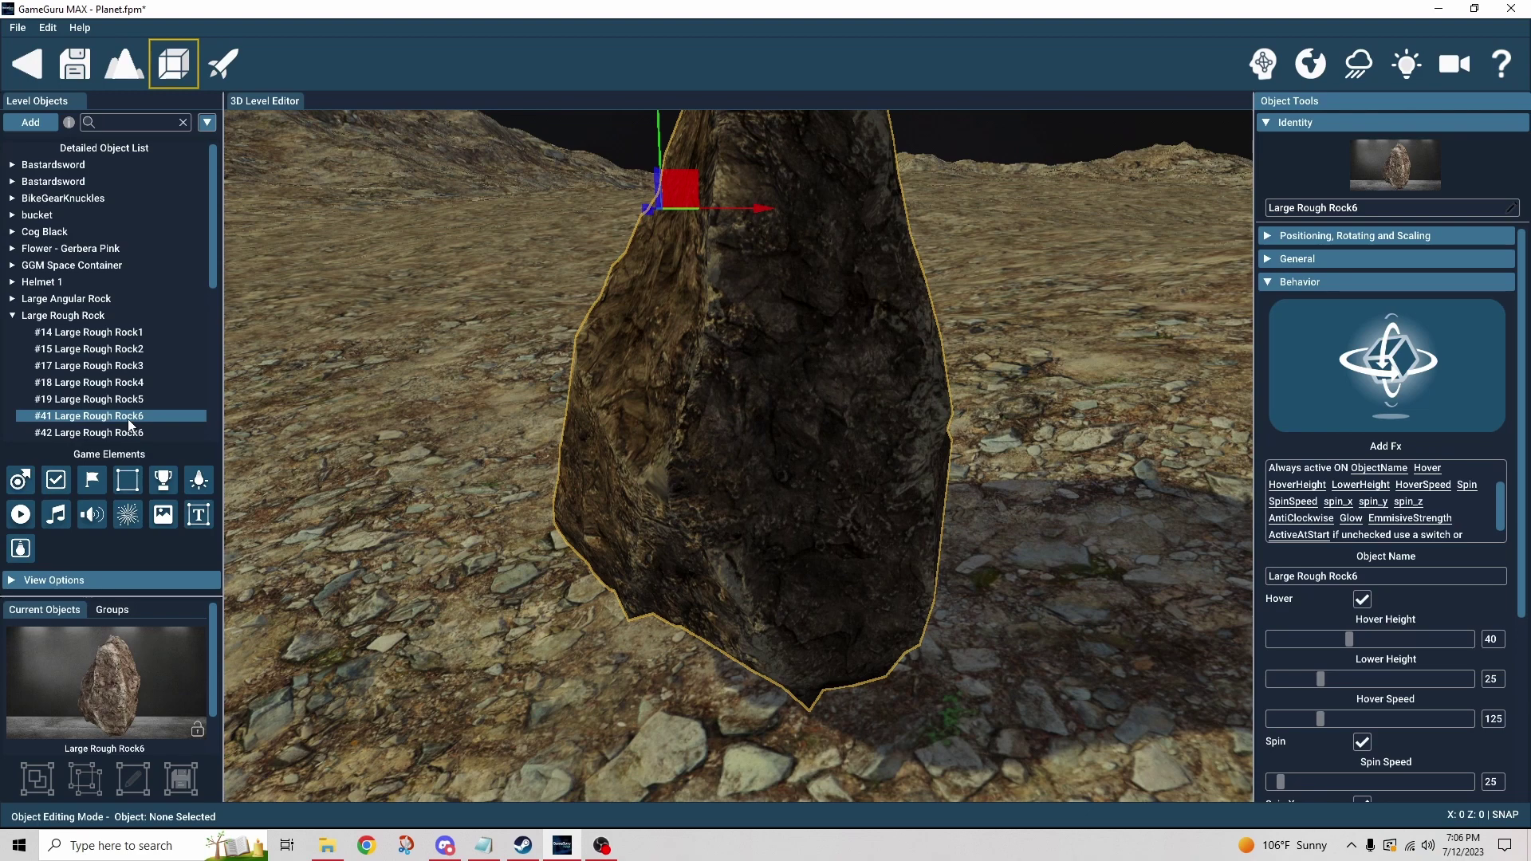
pyautogui.click(128, 434)
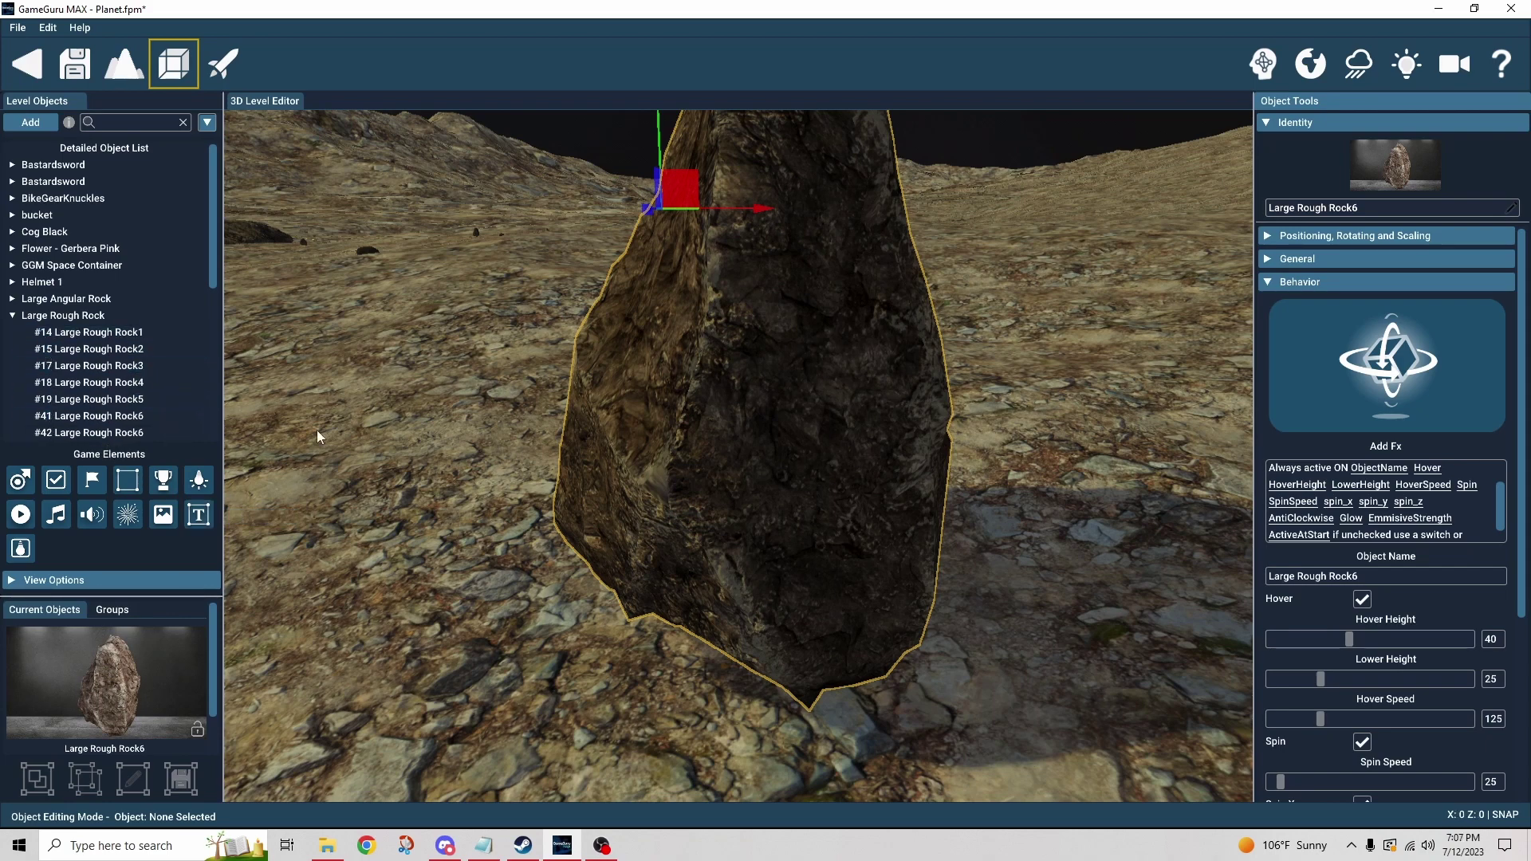
# Move away from Large Rough Rock6 to survey the terrain around the container and space fighter.
pyautogui.press('s')
pyautogui.moveTo(361, 443); pyautogui.dragTo(371, 409, button='right')
pyautogui.press('a')
pyautogui.press('w')
pyautogui.press('w')
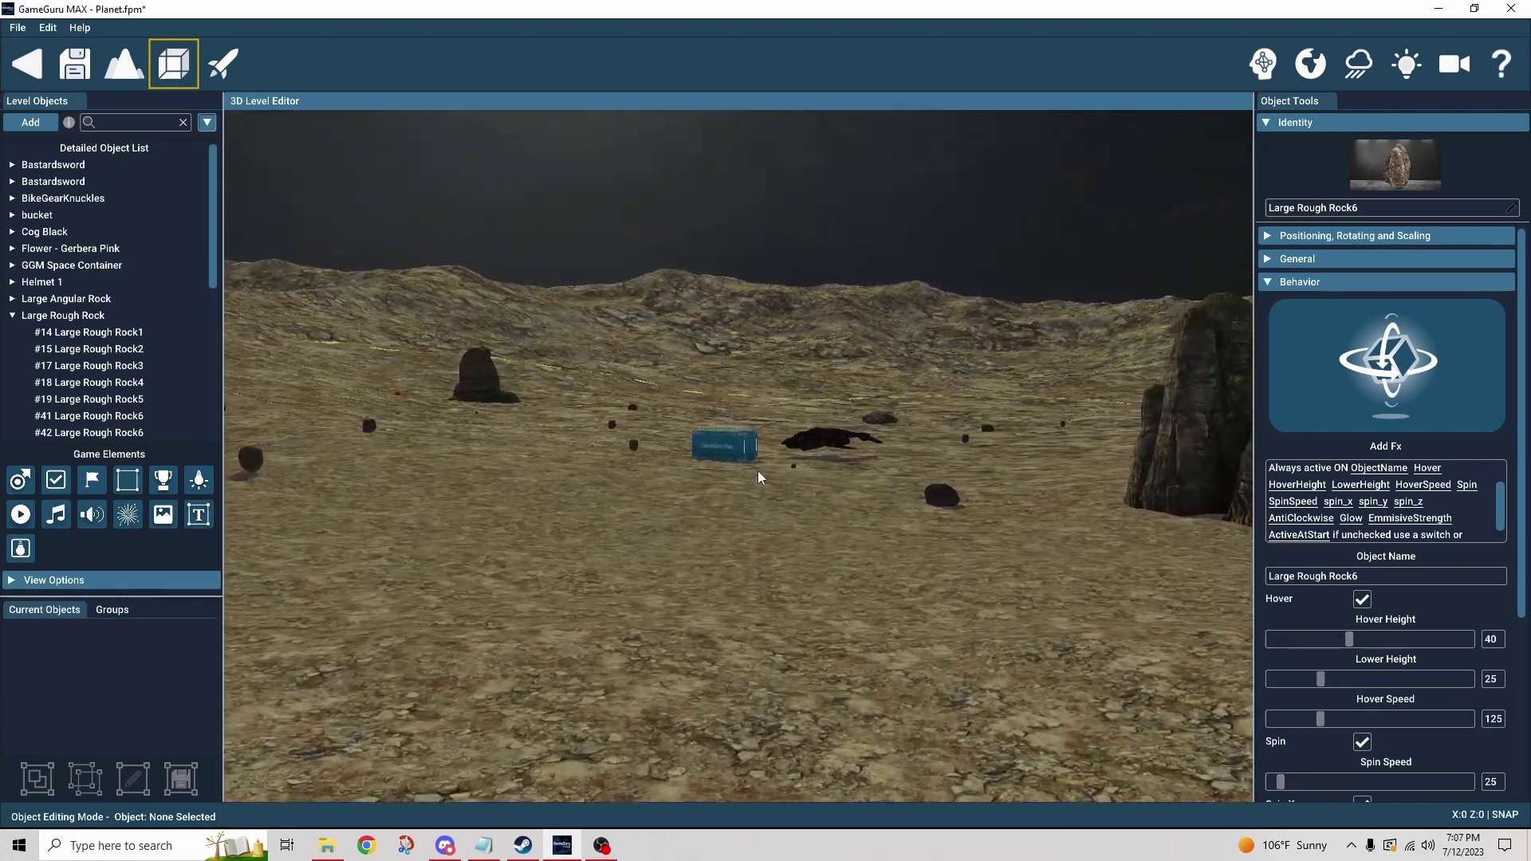